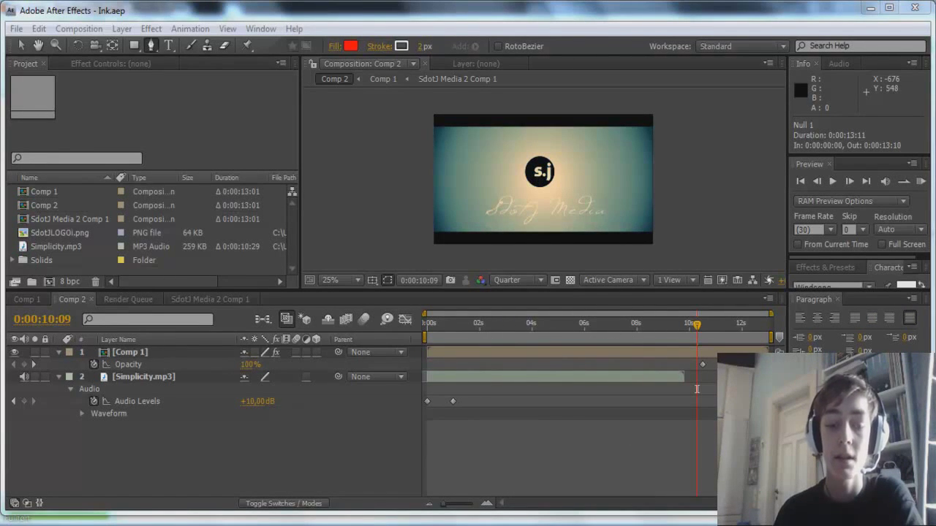
Step: Switch to the YouTube inbox in Firefox, open the "How Do You Make..." message and highlight its question
mouse_move(230, 525)
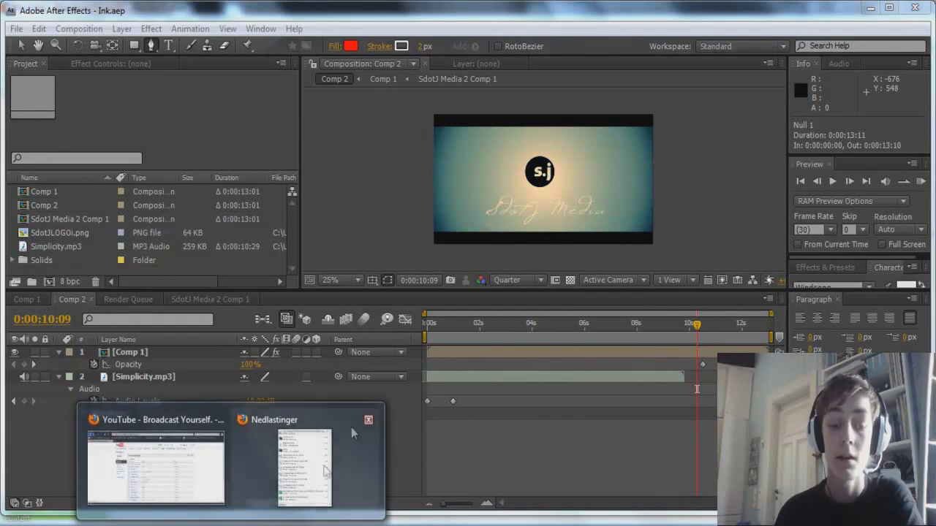
left_click(184, 479)
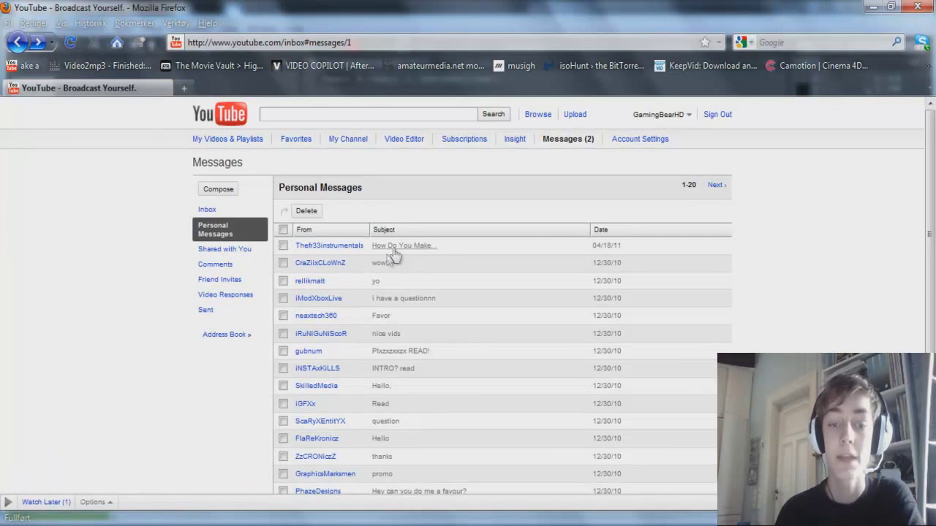
left_click(427, 251)
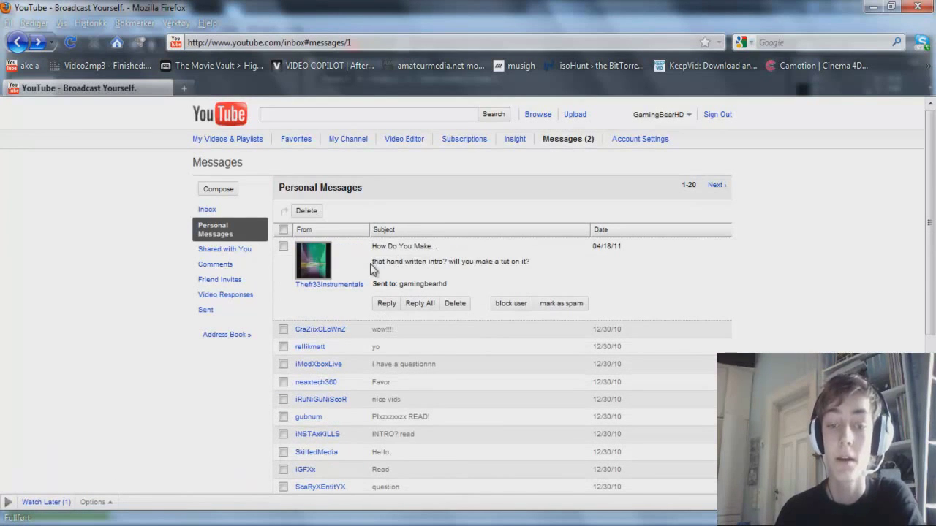
left_click_drag(372, 266, 547, 272)
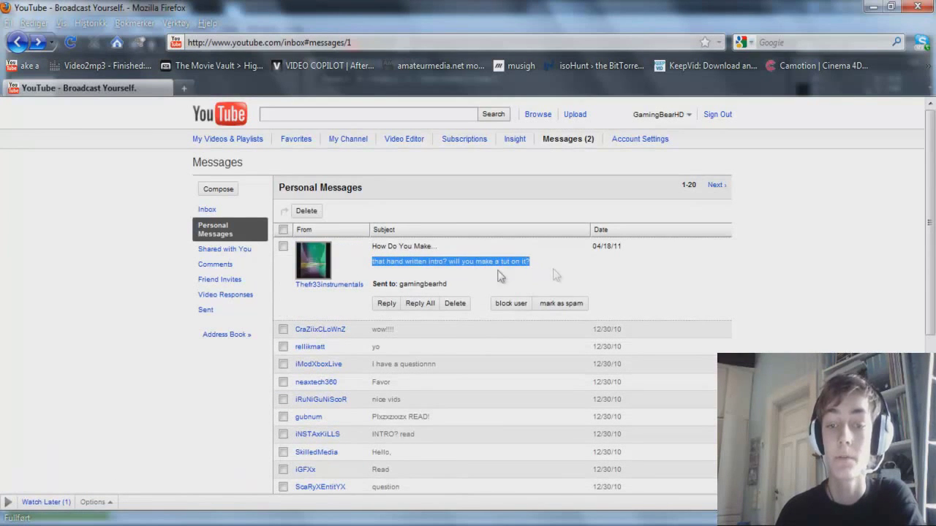
Step: Open the message sender's channel and look over the profile page
left_click(319, 270)
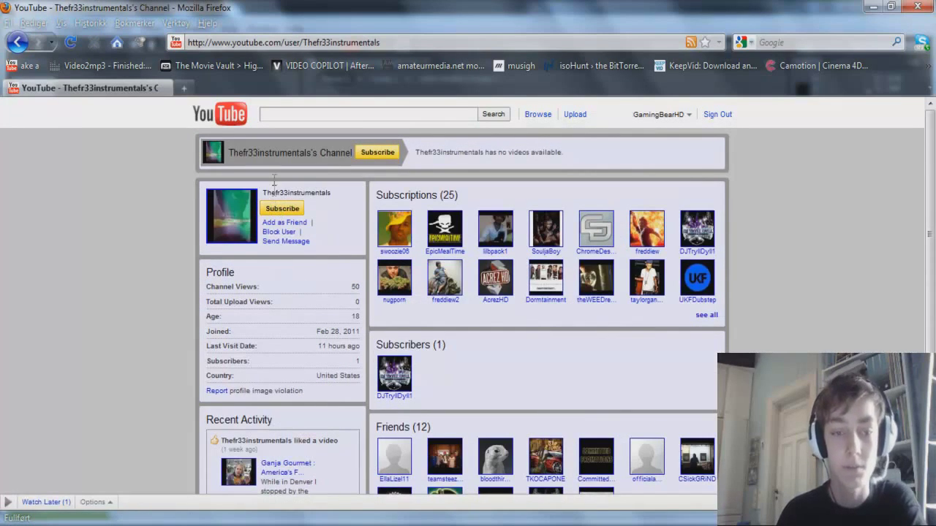
left_click_drag(268, 191, 333, 197)
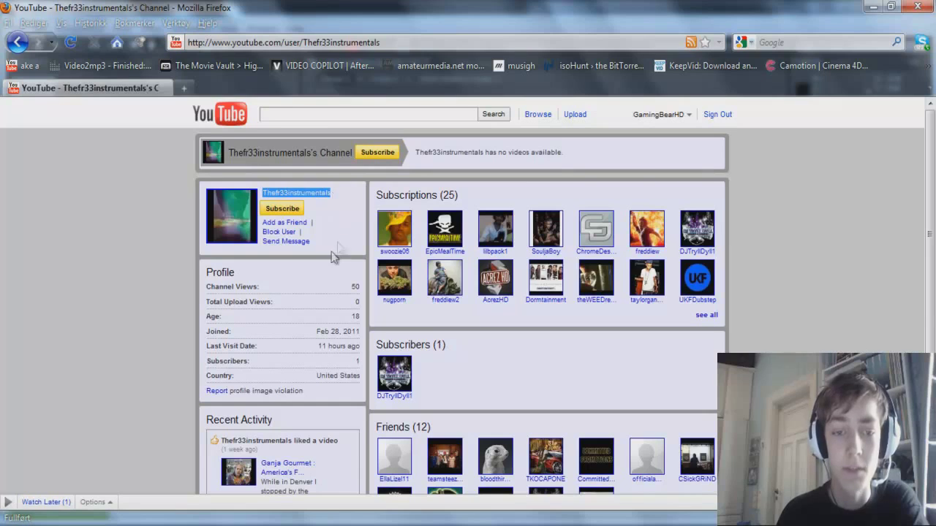
left_click(324, 330)
scroll(368, 337, "down", 3)
scroll(368, 337, "up", 3)
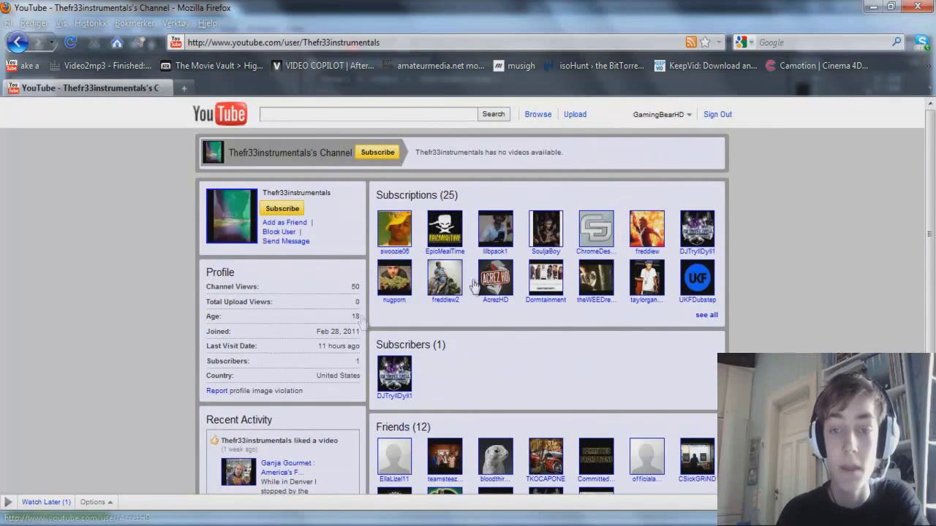
Step: From the account's uploaded videos, play "Intro I made for "Sdotj Media" // clean and simple" and pause it once the handwritten title is drawn
left_click(658, 114)
left_click(668, 148)
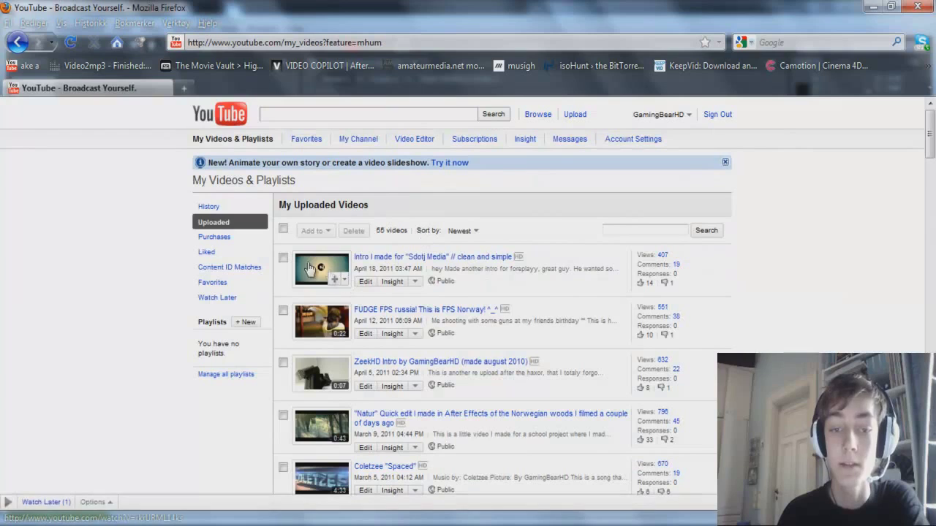
left_click(313, 283)
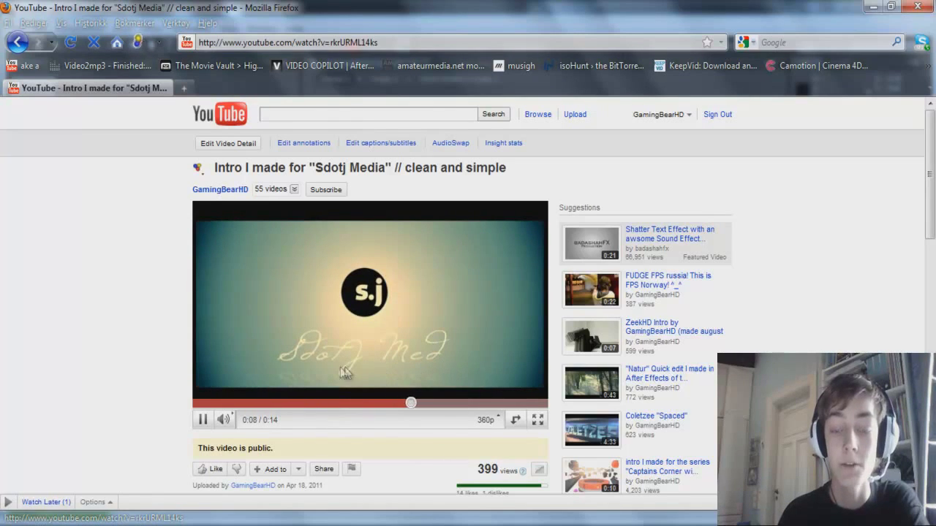
left_click(271, 361)
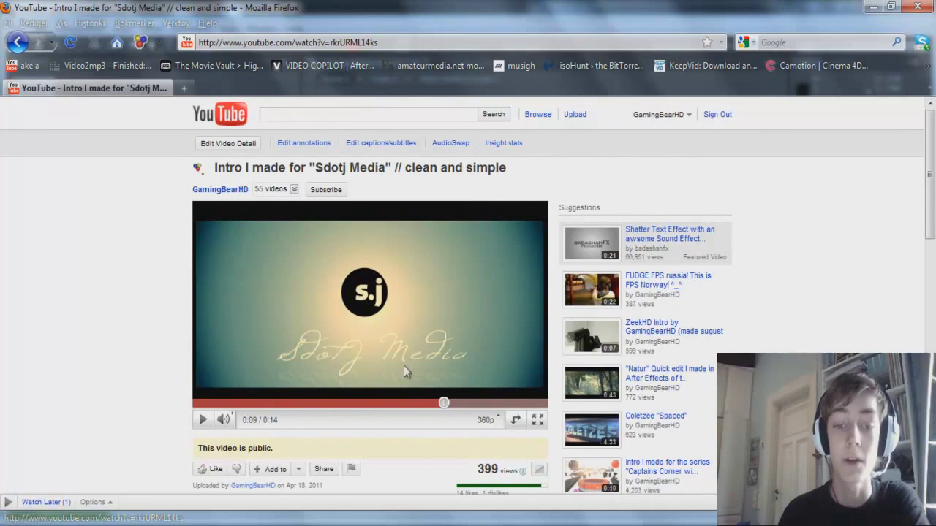
Step: Switch back to After Effects, bring up Comp 1 and enlarge the composition viewer above the timeline
left_click(275, 484)
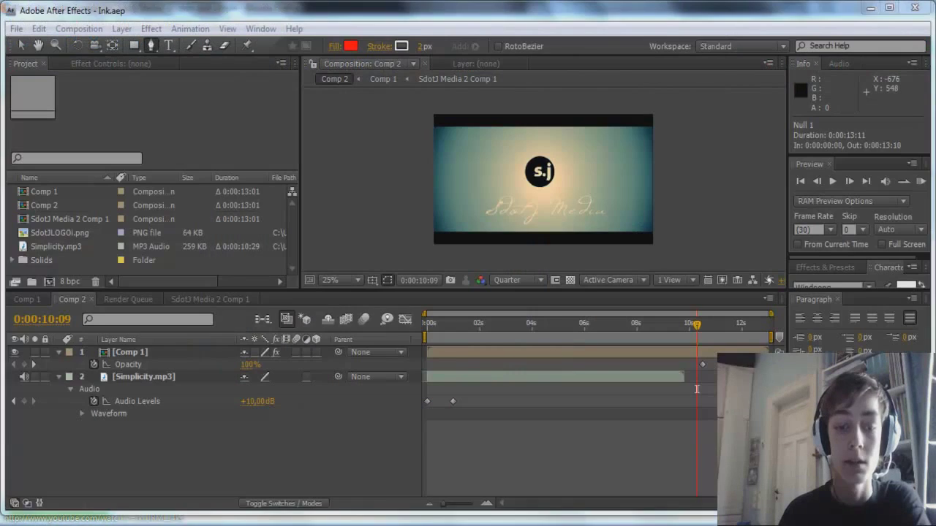
left_click(37, 302)
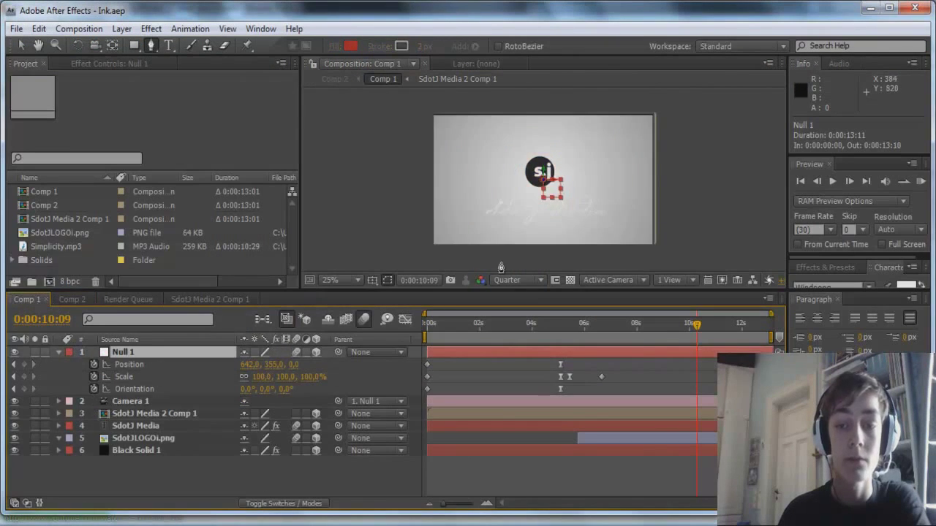
scroll(502, 259, "down", 1)
scroll(494, 250, "up", 2)
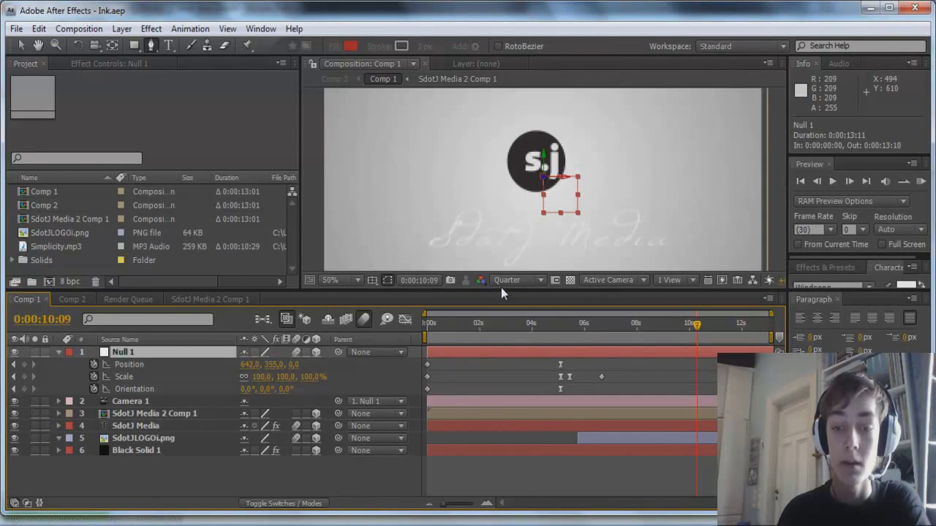
left_click_drag(494, 290, 477, 416)
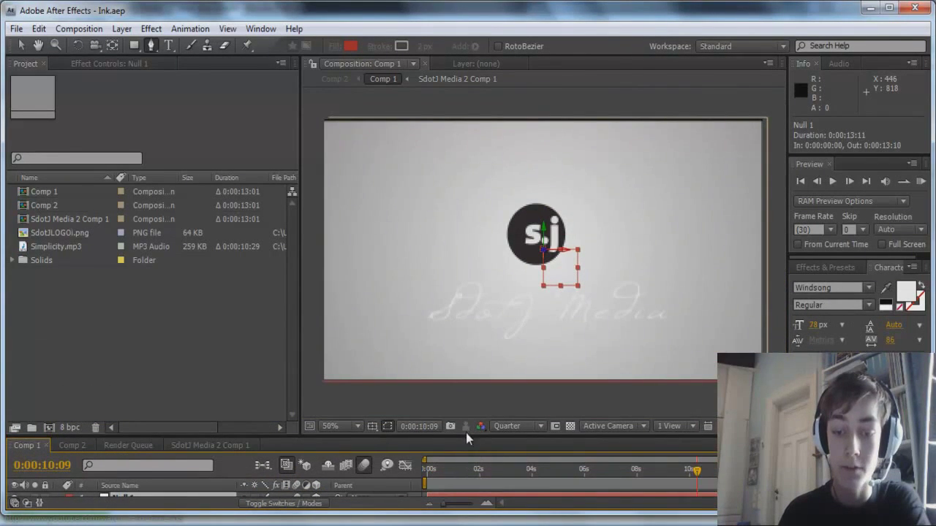
left_click_drag(466, 433, 467, 373)
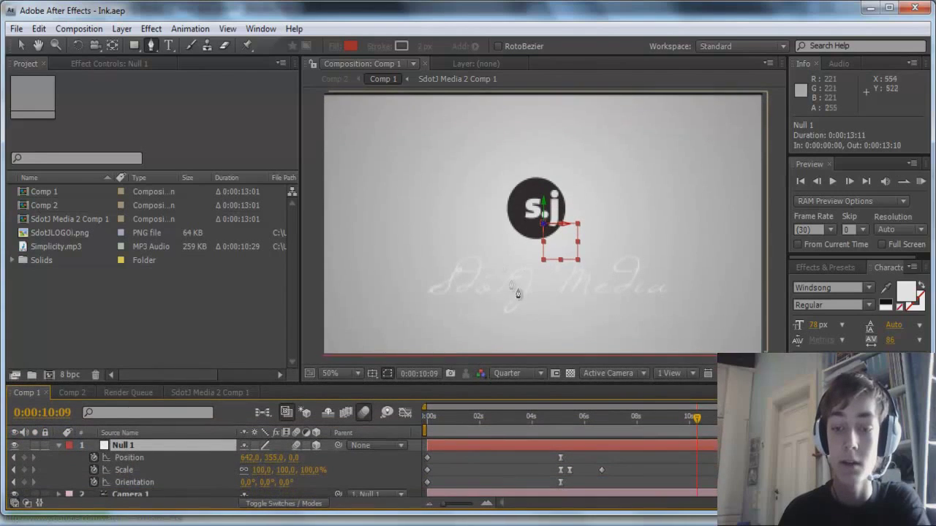
Step: Preview Comp 1 at its first frame and at 0:00:03:13 to examine the handwriting animation and its layers
left_click(486, 419)
key("Home")
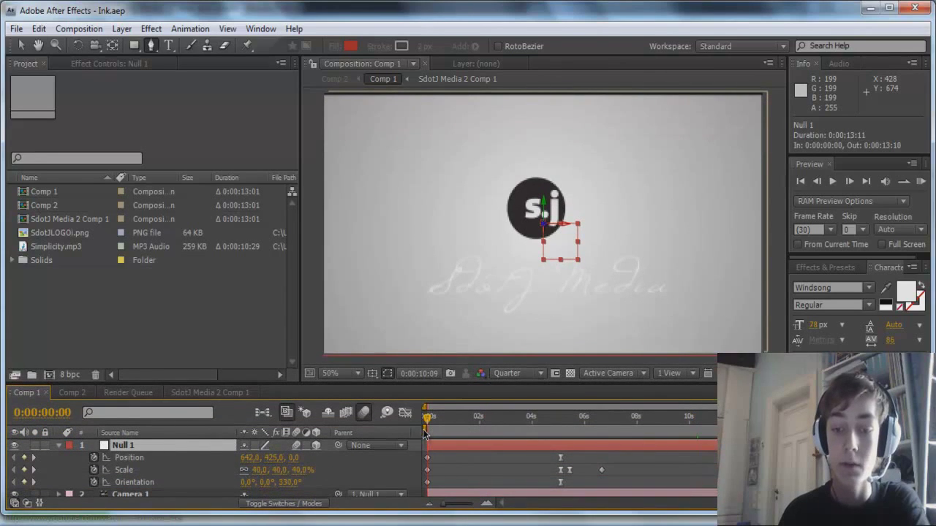
left_click(517, 431)
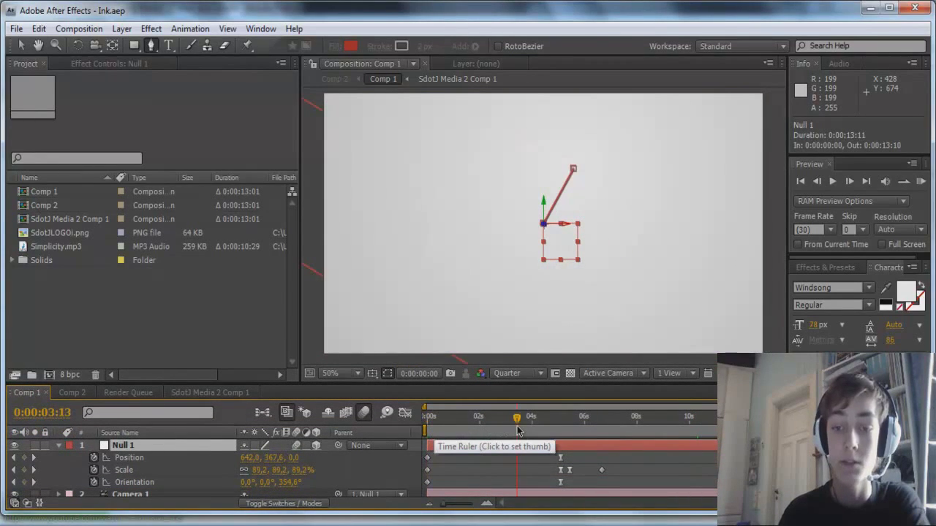
scroll(130, 465, "down", 3)
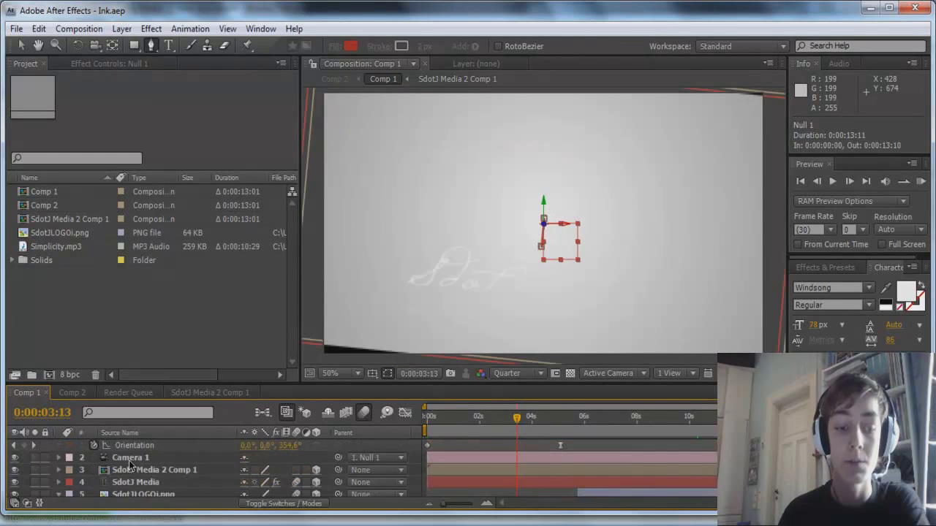
scroll(544, 332, "down", 2)
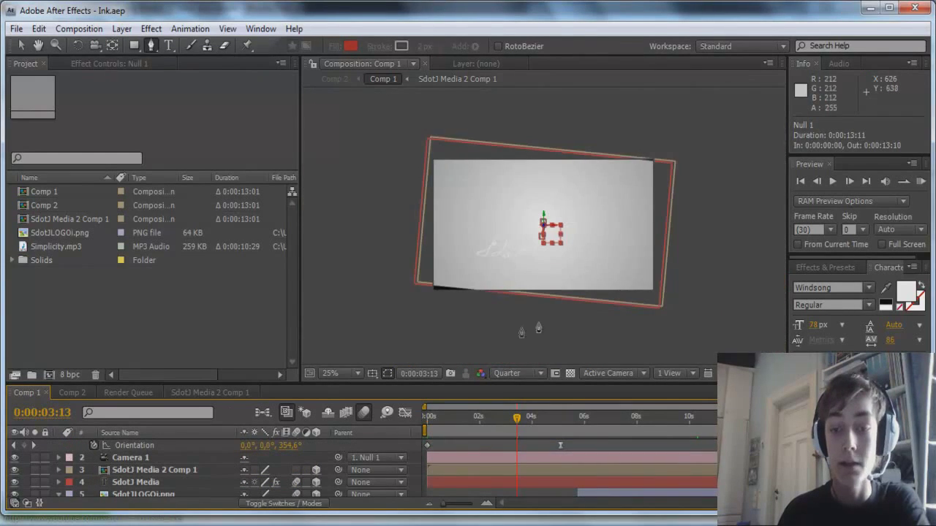
scroll(521, 334, "up", 2)
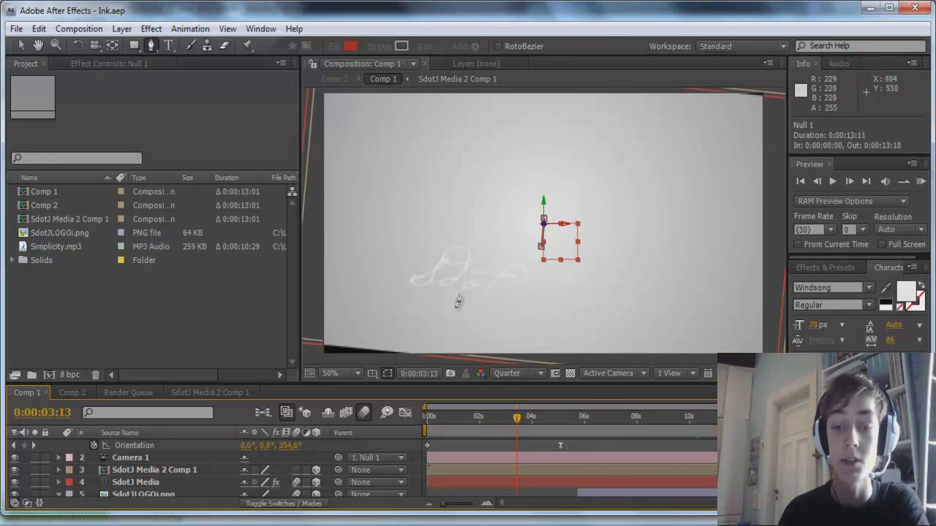
Step: Select the SdotJ Media 2 Comp 1 layer in Comp 1 and reveal its rotation properties
left_click(158, 472)
scroll(173, 484, "down", 1)
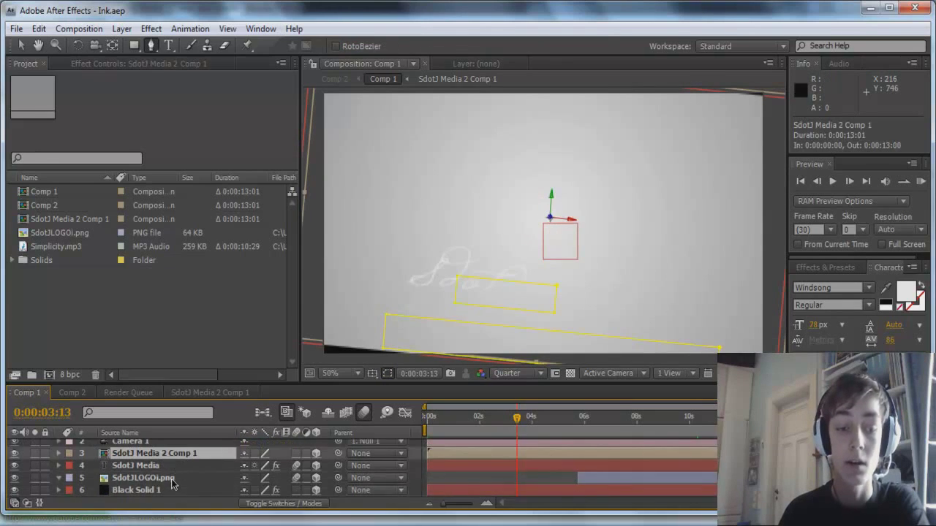
scroll(168, 487, "up", 3)
scroll(155, 493, "down", 3)
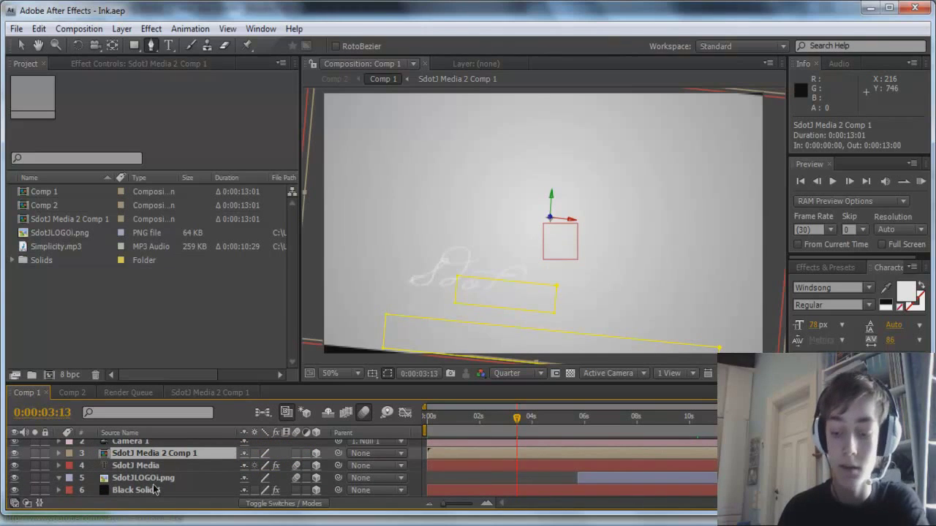
key("r")
scroll(206, 457, "down", 3)
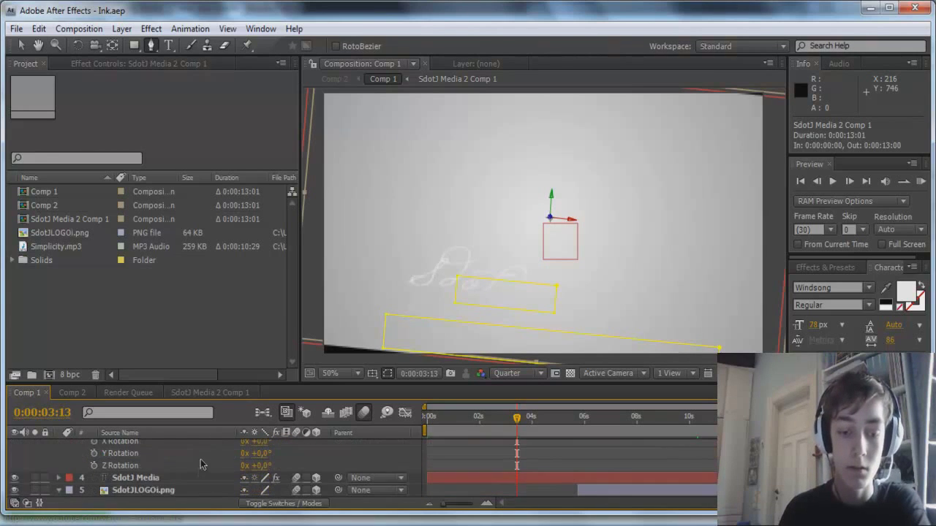
Step: Open the SdotJ Media 2 Comp 1 composition and examine the text layer's orientation and rotation values
left_click(214, 394)
scroll(268, 491, "down", 1)
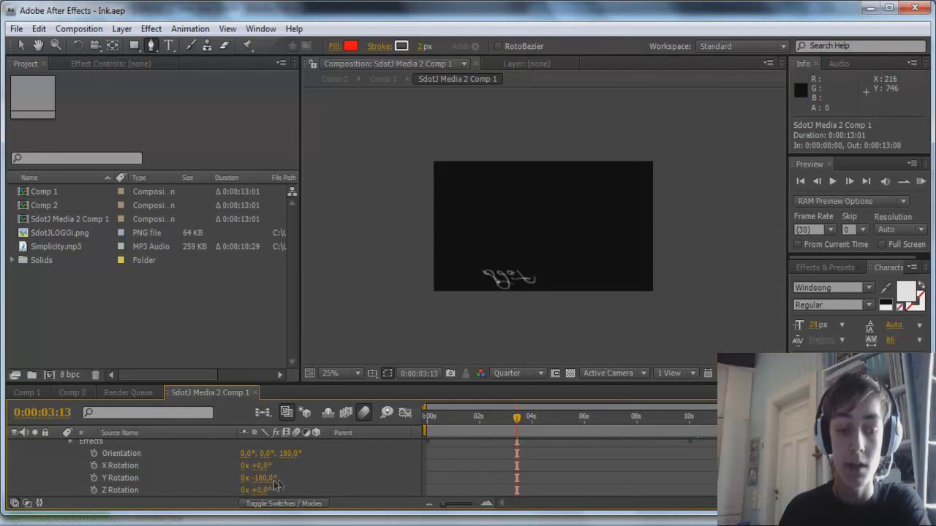
scroll(276, 484, "up", 1)
scroll(275, 488, "down", 1)
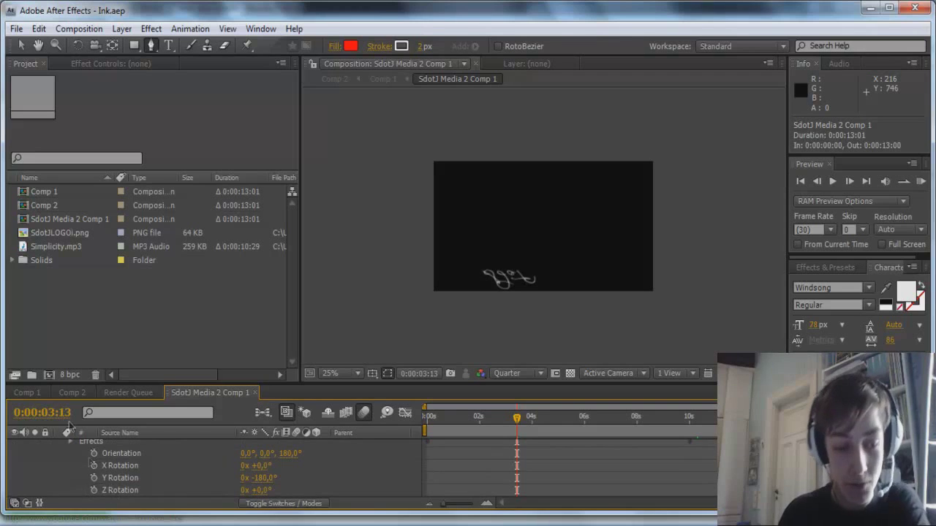
Step: Compare the uncorrected picture in Comp 1 with the colour-graded result in Comp 2
left_click(29, 393)
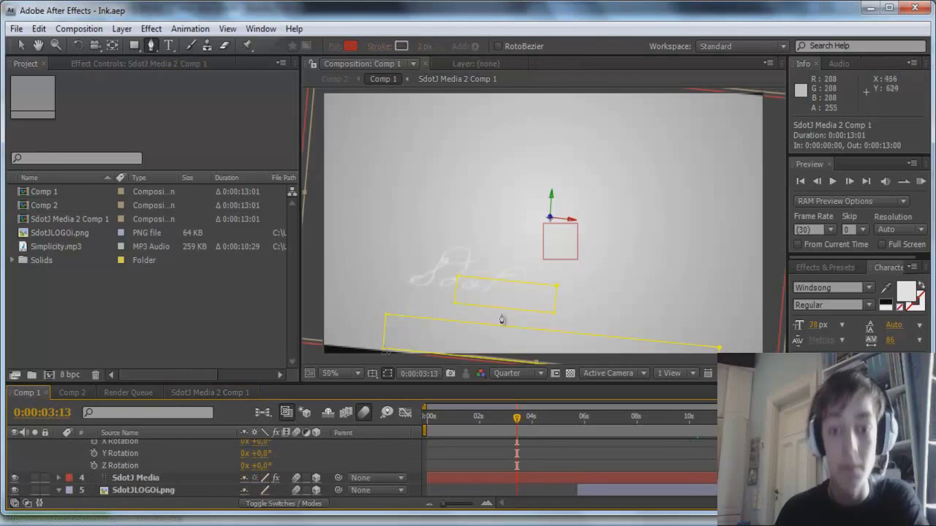
left_click(68, 391)
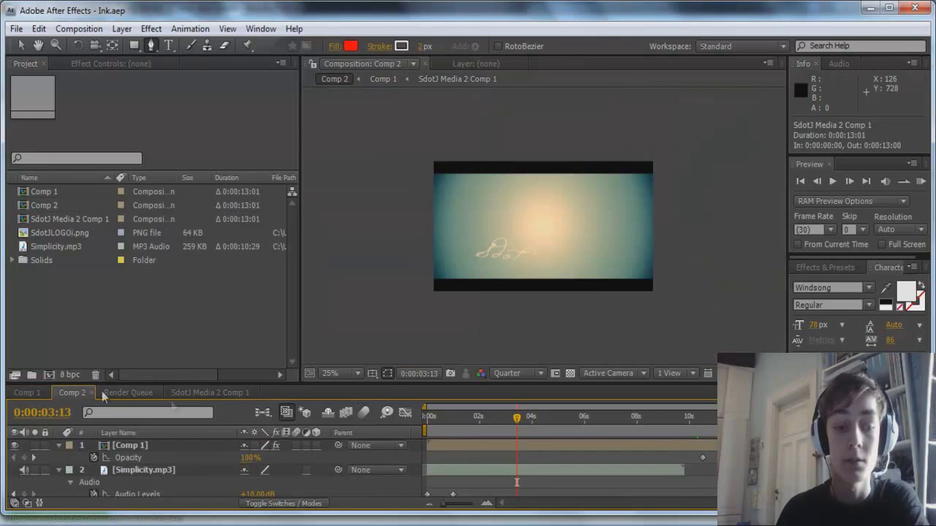
scroll(511, 337, "up", 2)
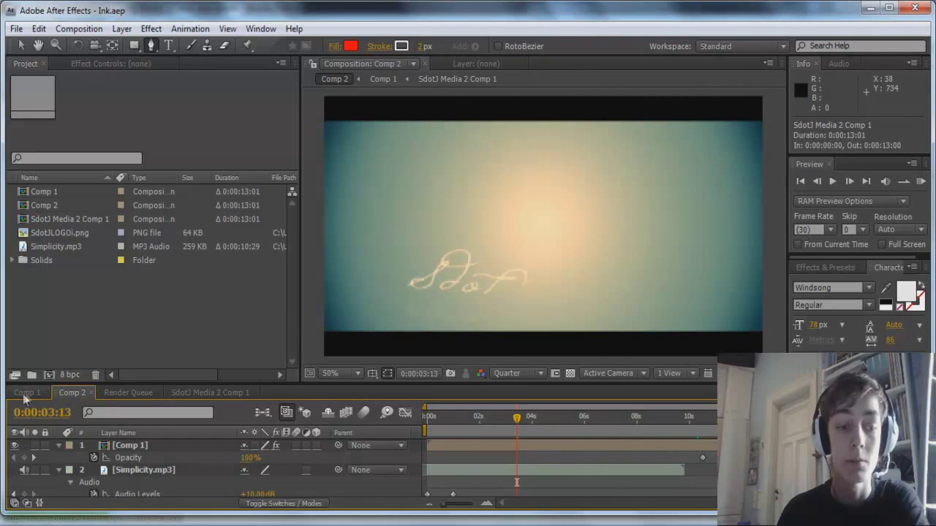
left_click(27, 392)
left_click(70, 393)
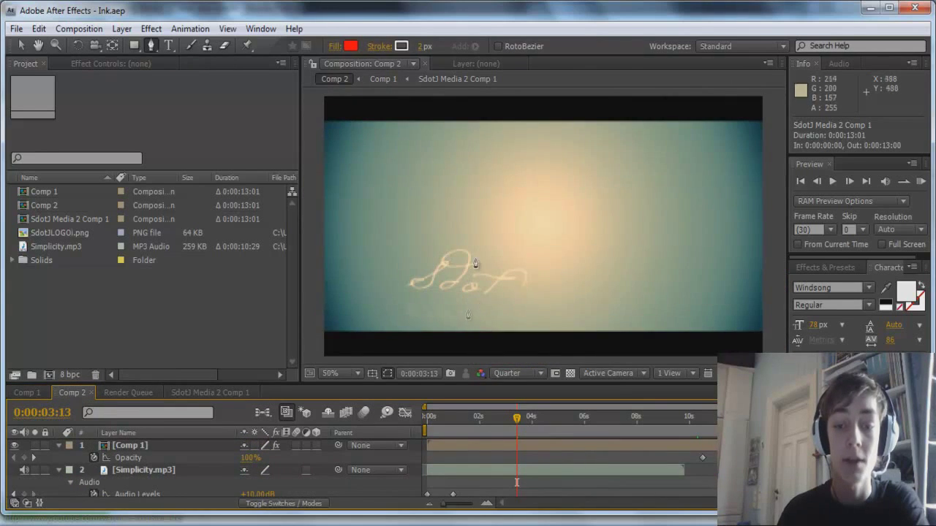
key("comma")
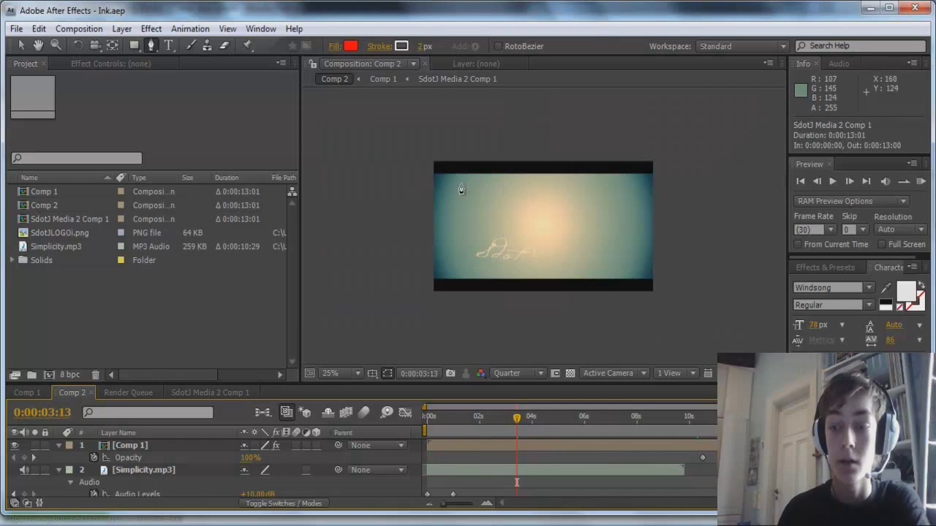
Step: Select the Simplicity.mp3 audio layer in Comp 2 and examine the handwritten text in the viewer up close
scroll(127, 479, "down", 1)
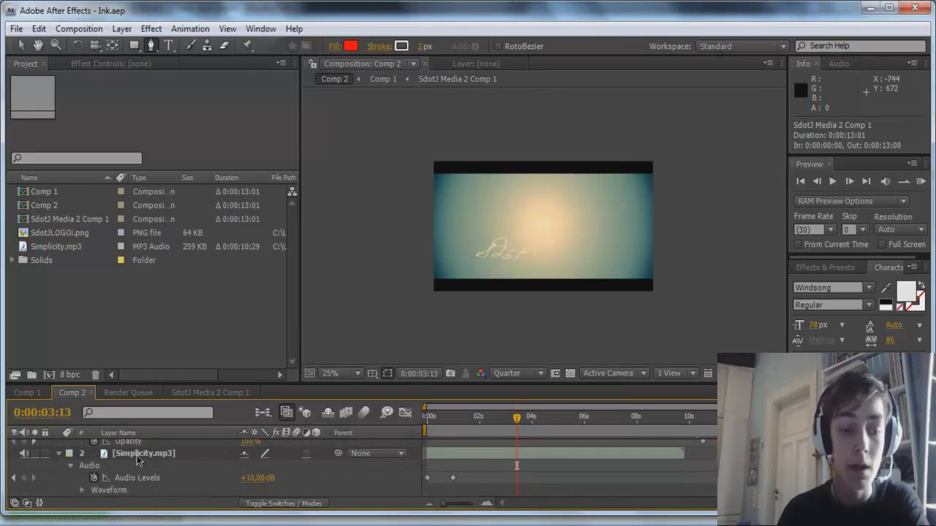
left_click(139, 455)
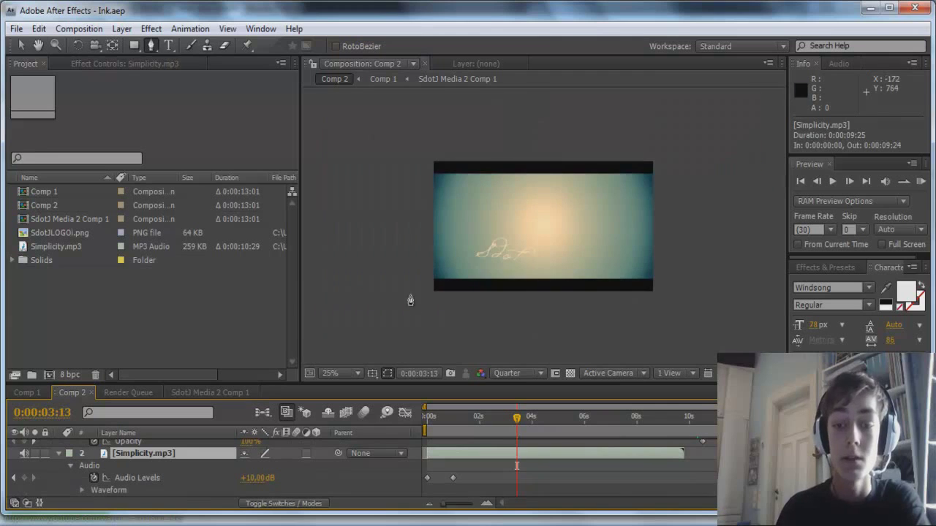
left_click_drag(478, 261, 477, 280)
scroll(477, 280, "up", 2)
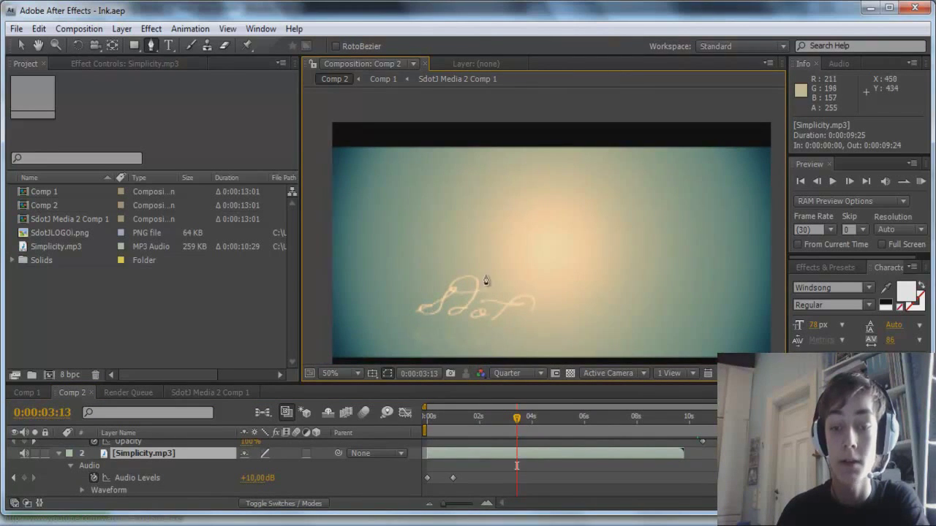
Step: Create a new, empty project
left_click(16, 29)
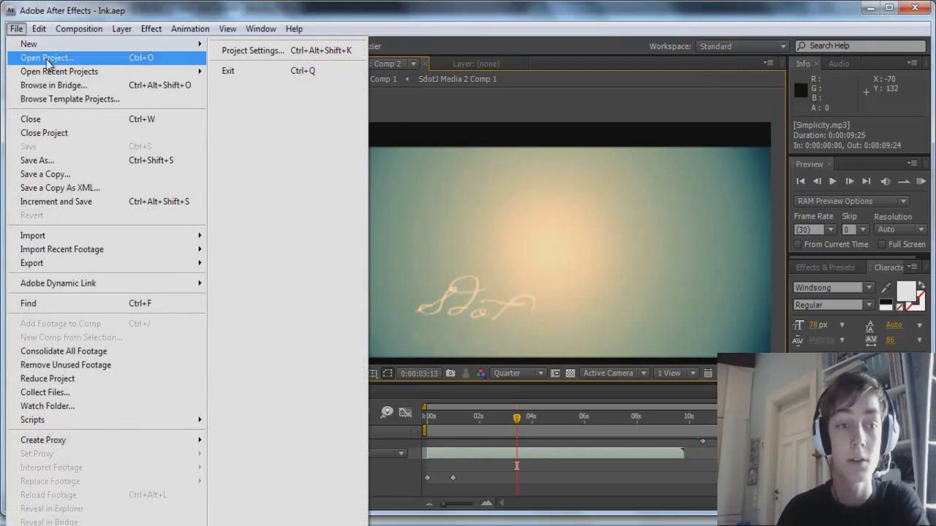
mouse_move(131, 43)
left_click(246, 48)
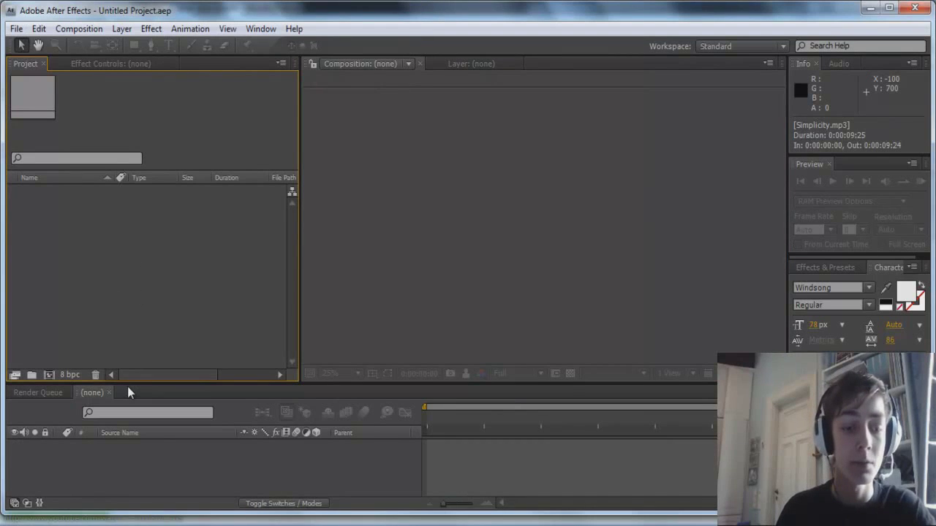
Step: Create a new 1280 x 720 px composition named Comp 1 with square pixels, 30 frames per second and a duration of 0:00:13:01
left_click_drag(128, 386, 126, 344)
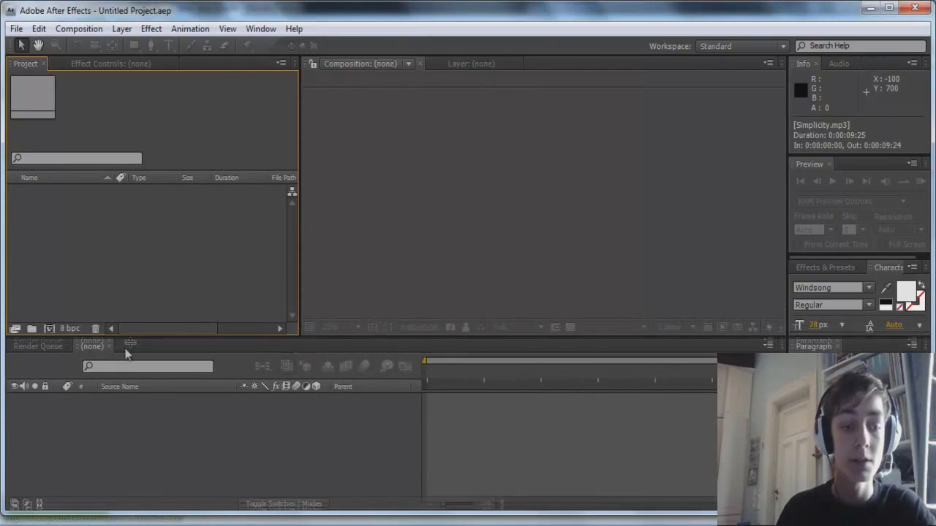
left_click(79, 28)
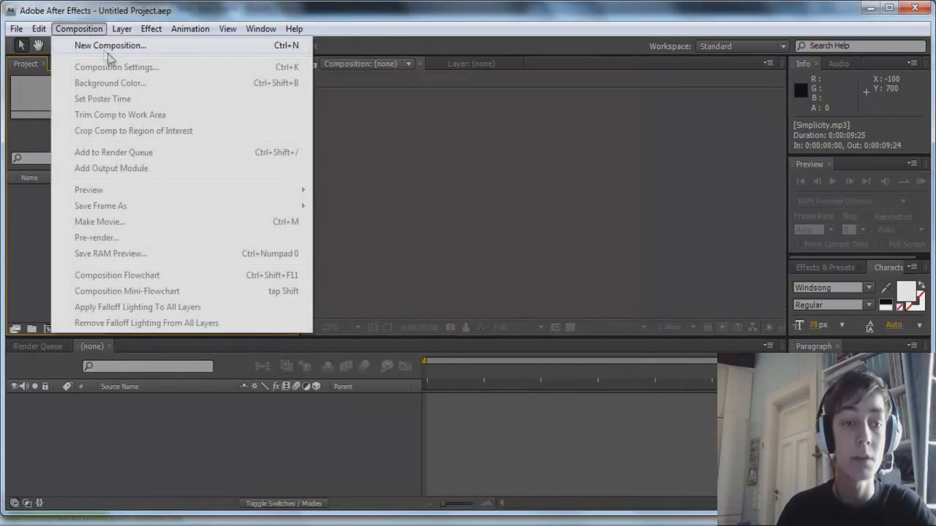
left_click(107, 46)
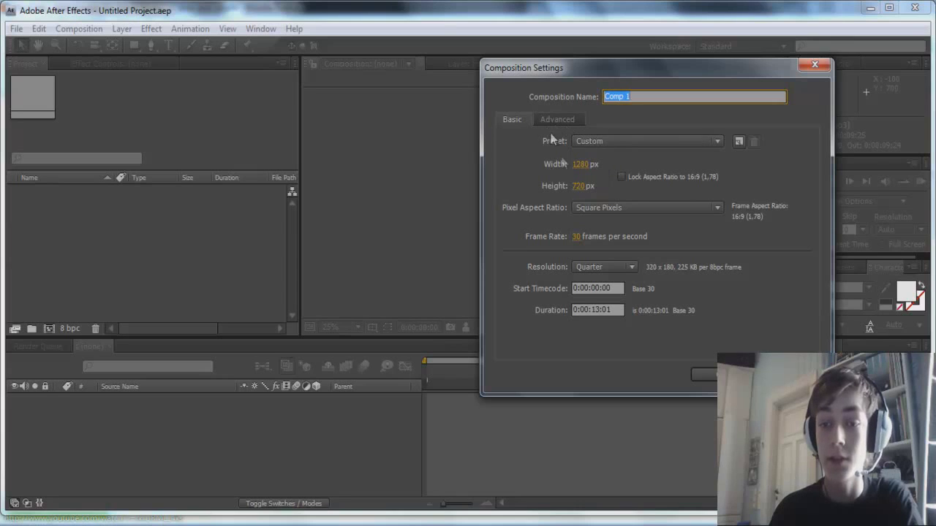
left_click(559, 174)
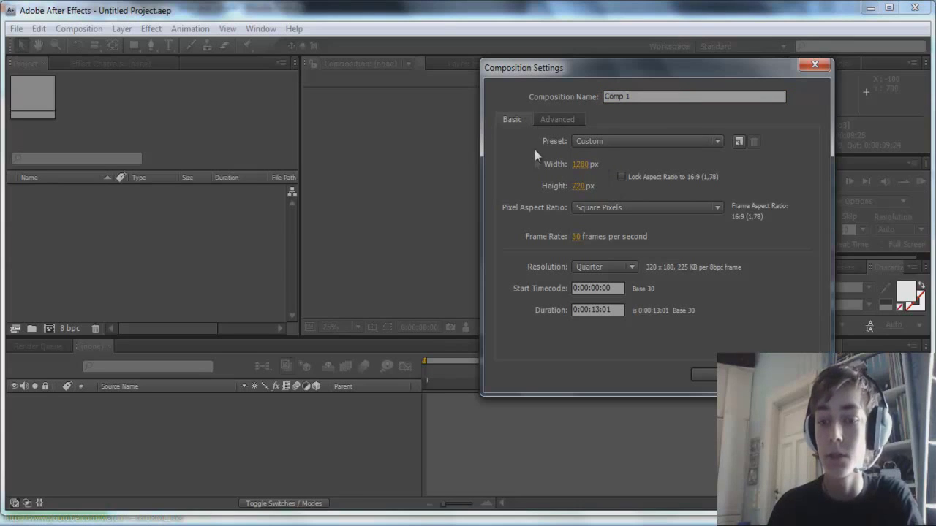
left_click_drag(585, 67, 357, 49)
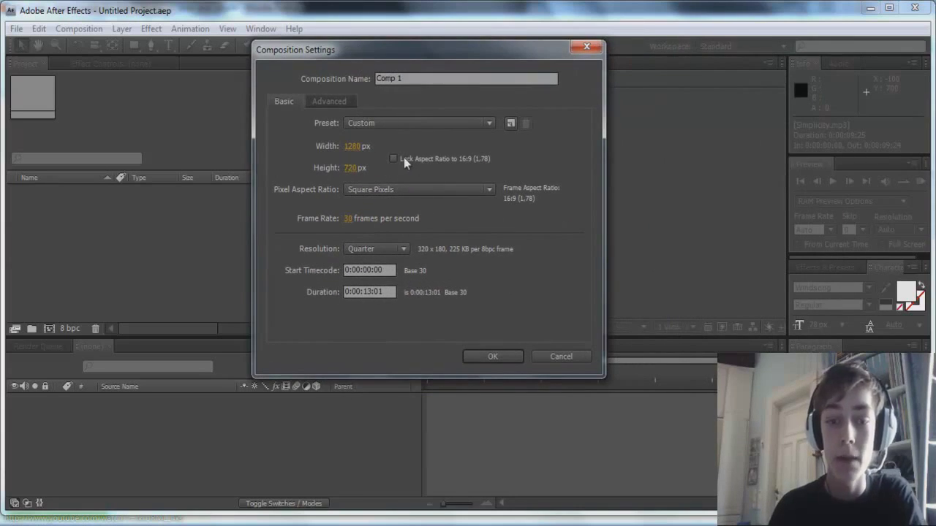
left_click(489, 356)
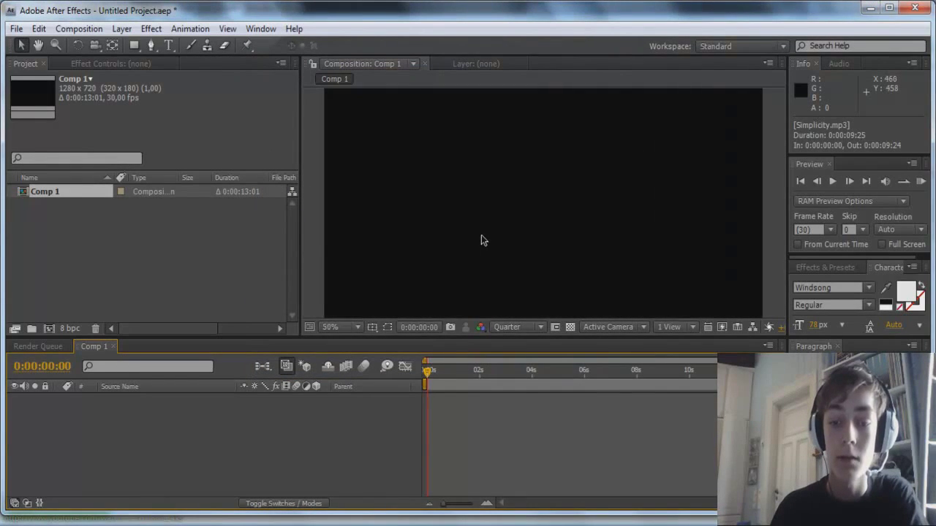
Step: Add a black solid layer to Comp 1 as the background
scroll(492, 225, "down", 2)
scroll(493, 225, "up", 1)
left_click_drag(498, 221, 490, 227)
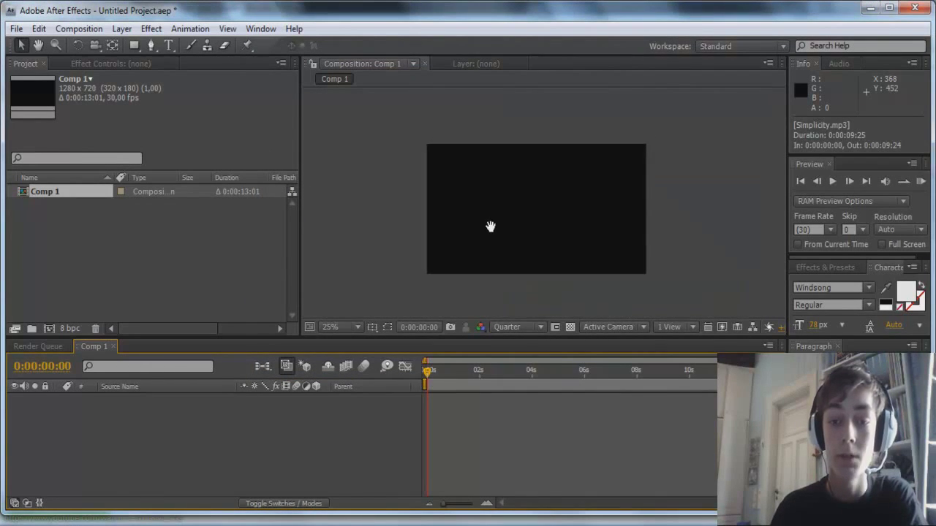
left_click(122, 29)
mouse_move(169, 44)
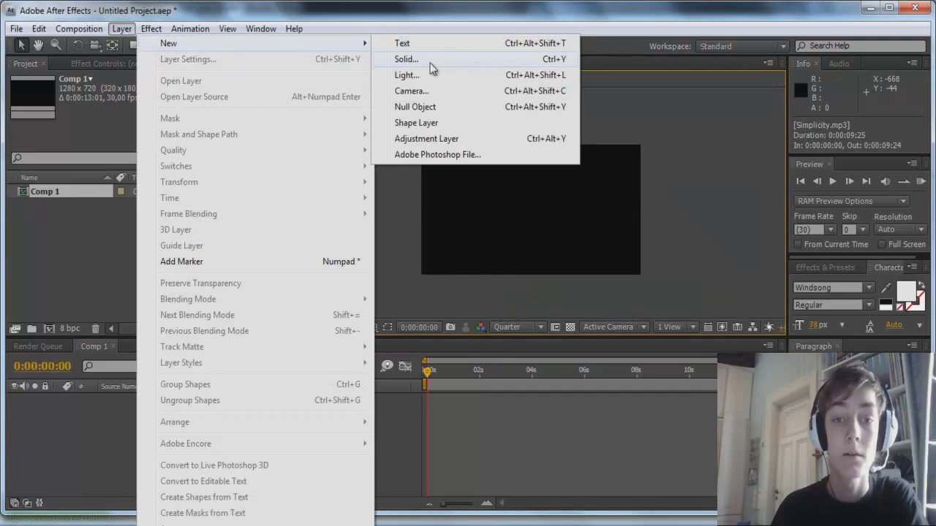
left_click(430, 63)
left_click(358, 407)
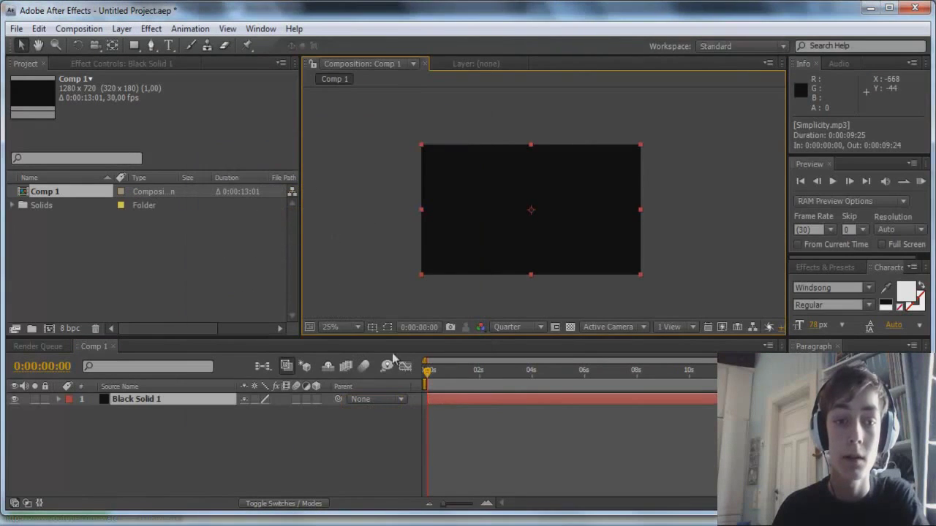
Step: Apply a Ramp effect to the solid as a Radial Ramp, starting at 640, 356 and ending at about 1776, 964
left_click(149, 28)
mouse_move(203, 243)
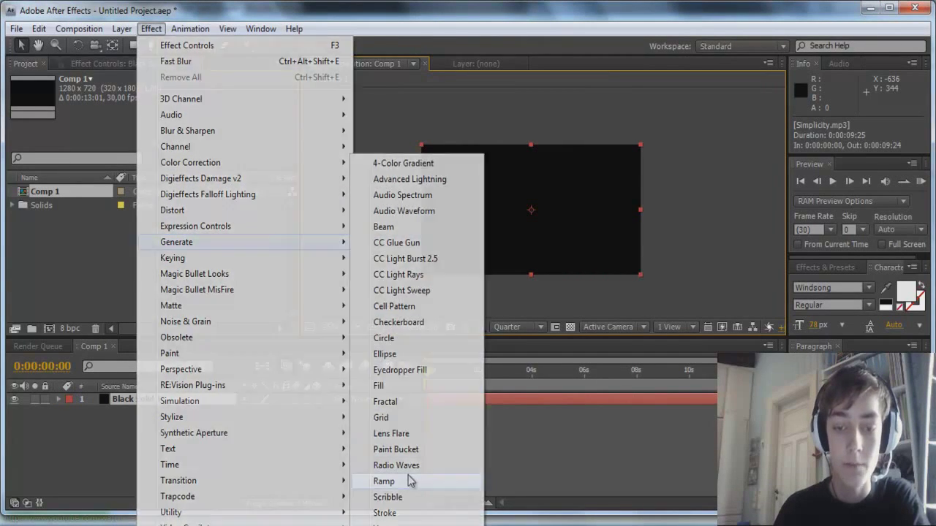
left_click(410, 481)
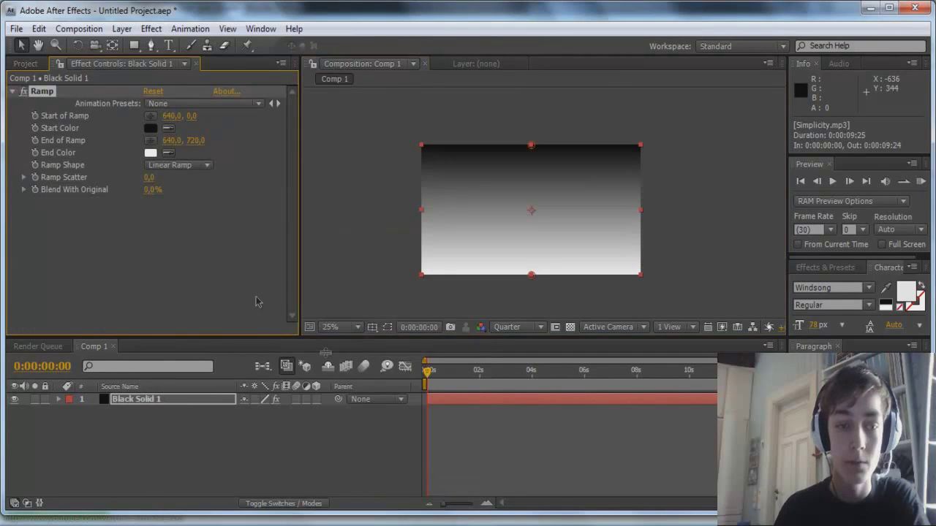
left_click(178, 167)
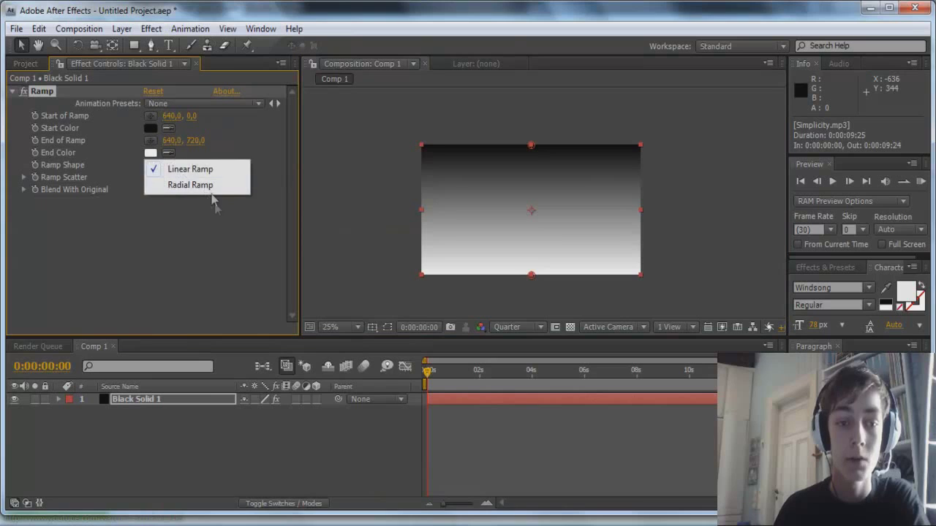
left_click(182, 184)
left_click_drag(530, 146, 533, 211)
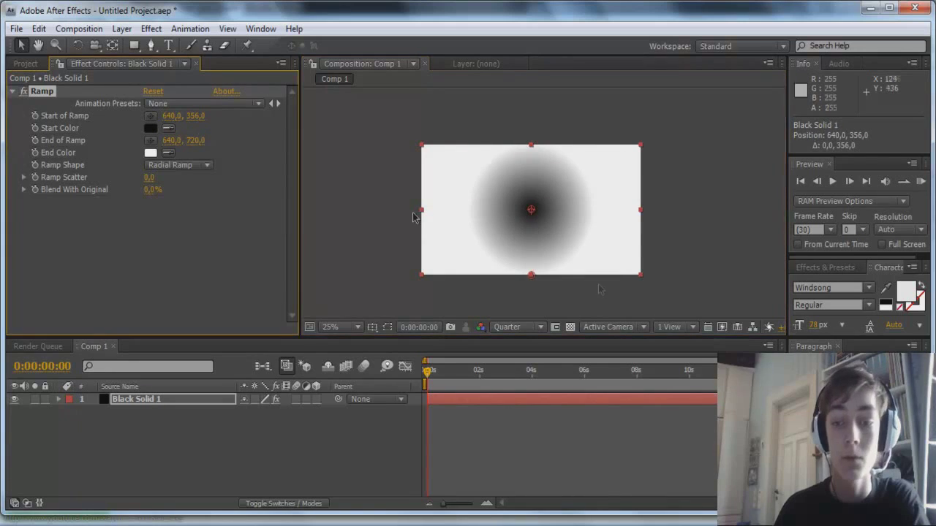
left_click_drag(531, 275, 721, 320)
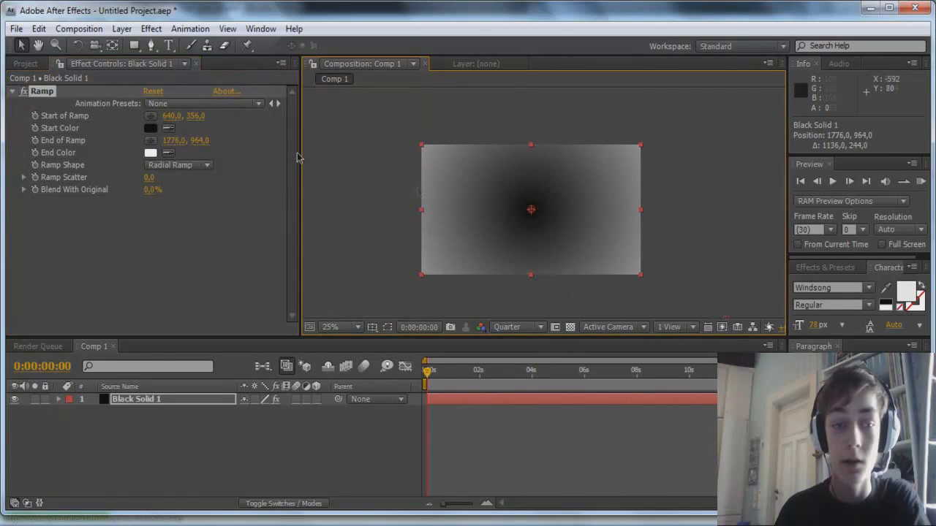
Step: Set the ramp's start colour to white and its end colour to the grey A3A3A3
left_click(150, 128)
left_click_drag(294, 333, 163, 302)
left_click(505, 284)
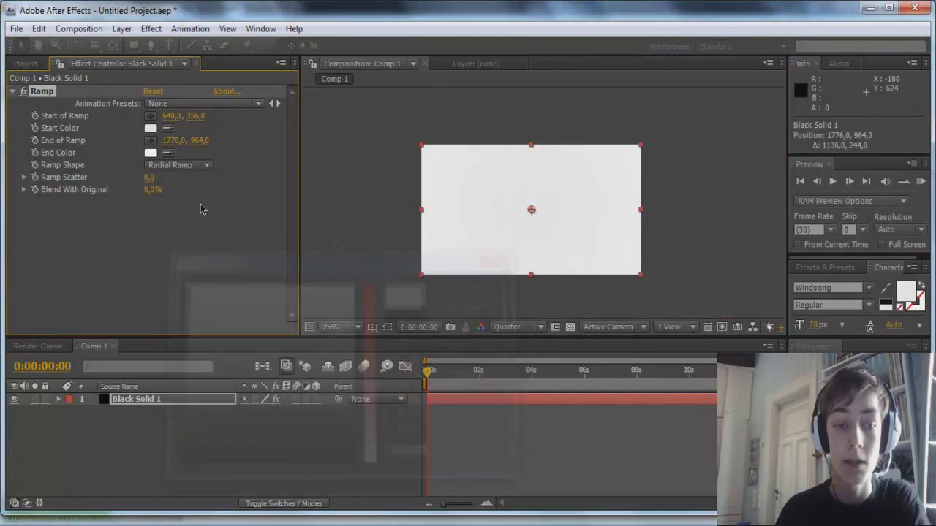
left_click(150, 152)
mouse_move(190, 302)
left_mouse_down()
mouse_move(157, 423)
mouse_move(157, 403)
left_mouse_up()
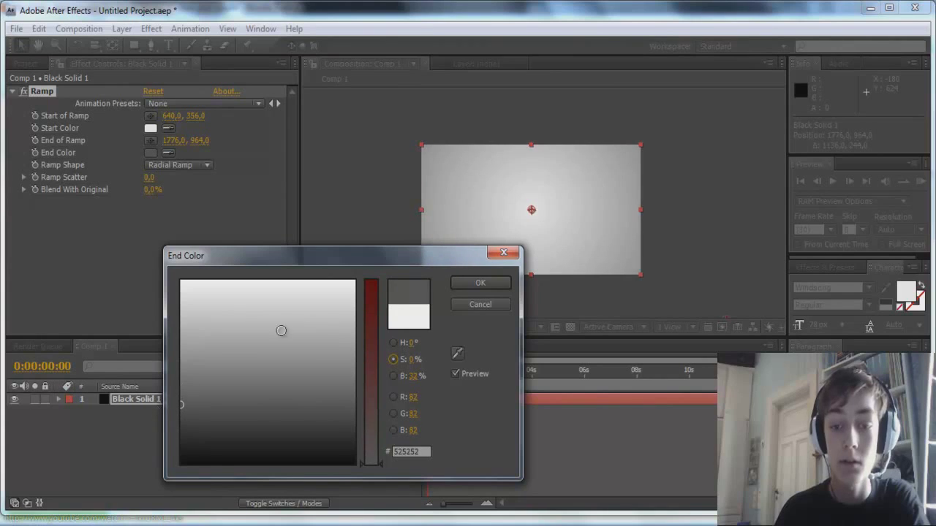
left_click_drag(211, 357, 162, 351)
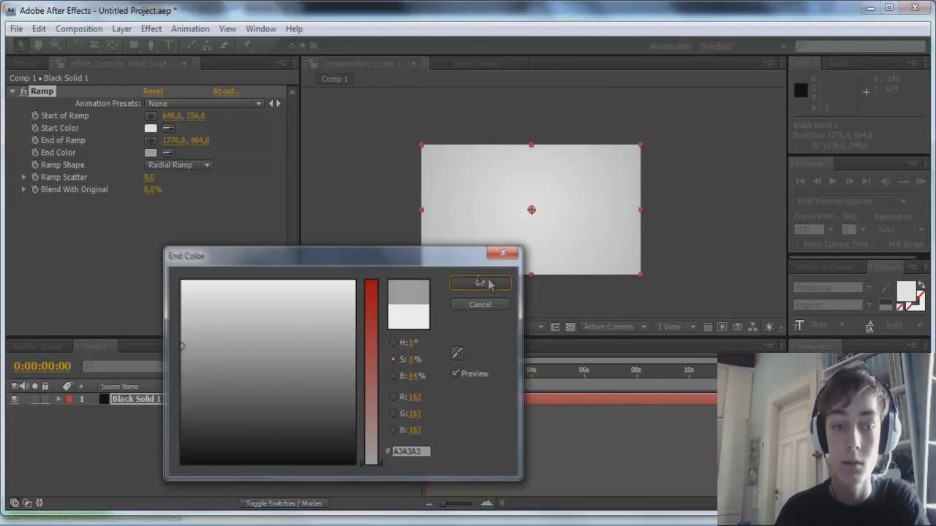
left_click(481, 282)
left_click(154, 129)
mouse_move(242, 307)
left_mouse_down()
mouse_move(159, 275)
mouse_move(152, 288)
left_mouse_up()
left_click(472, 286)
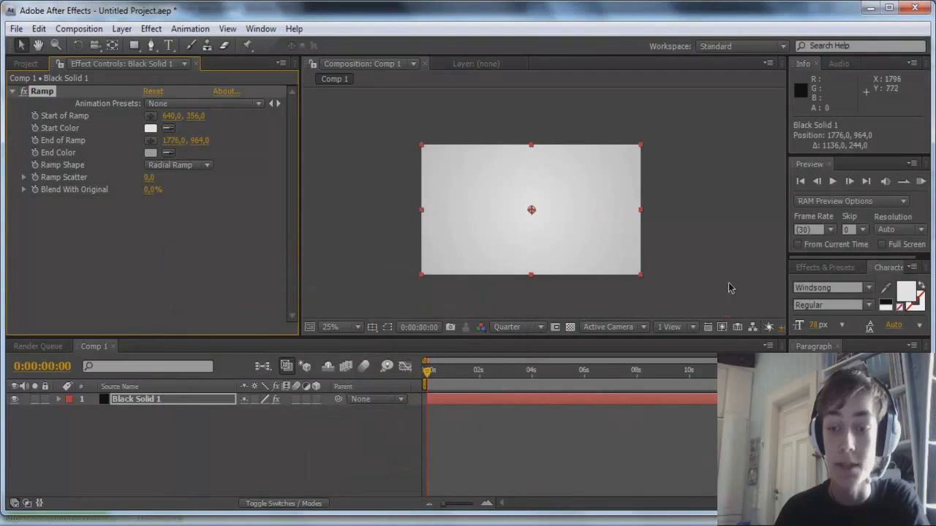
Step: Move the ramp's end point to about 1696, 912, deselect the solid and check the gradient in the viewer
left_click(727, 319)
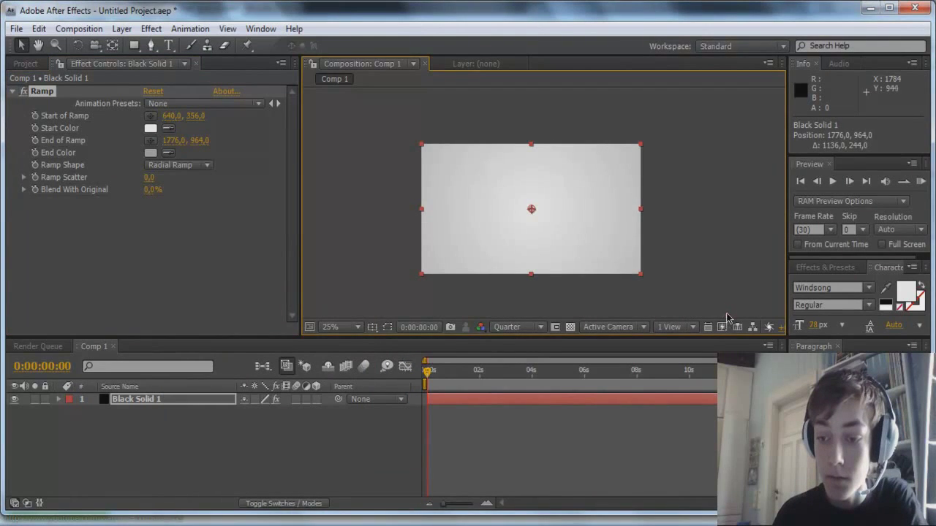
left_click_drag(727, 319, 717, 313)
left_click(692, 230)
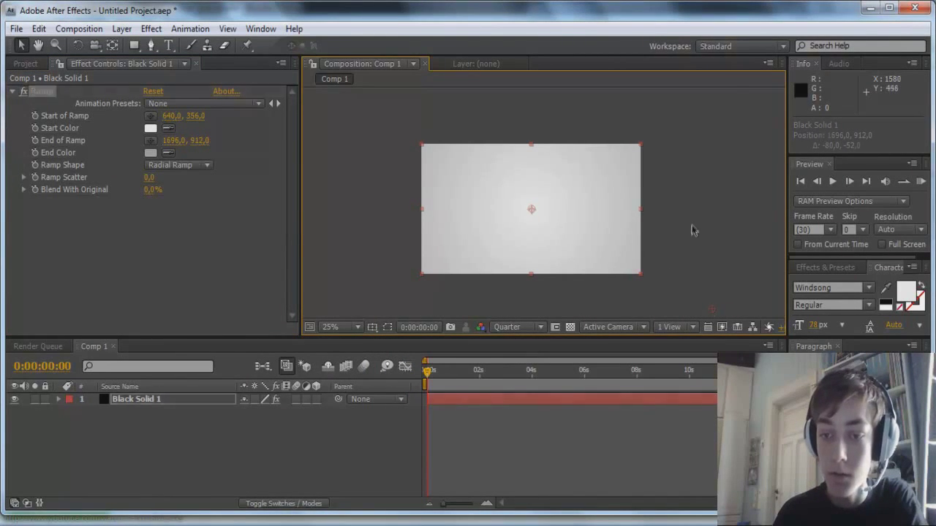
scroll(683, 235, "up", 1)
scroll(683, 236, "down", 1)
left_click_drag(649, 222, 656, 235)
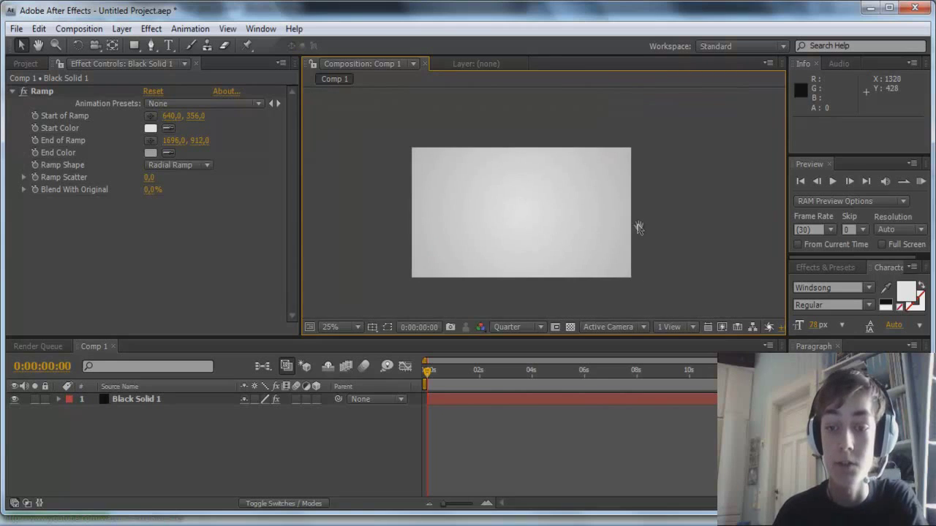
scroll(637, 226, "up", 2)
left_click_drag(620, 223, 617, 220)
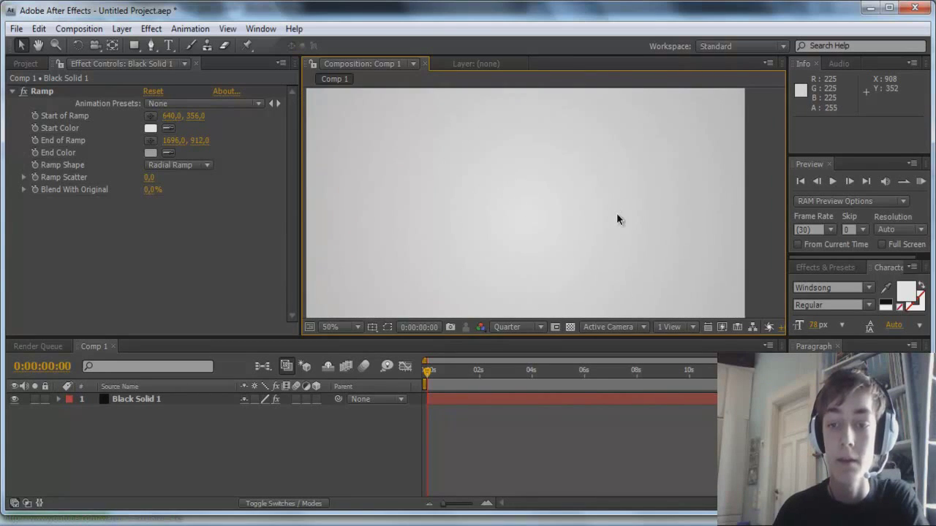
scroll(621, 204, "down", 2)
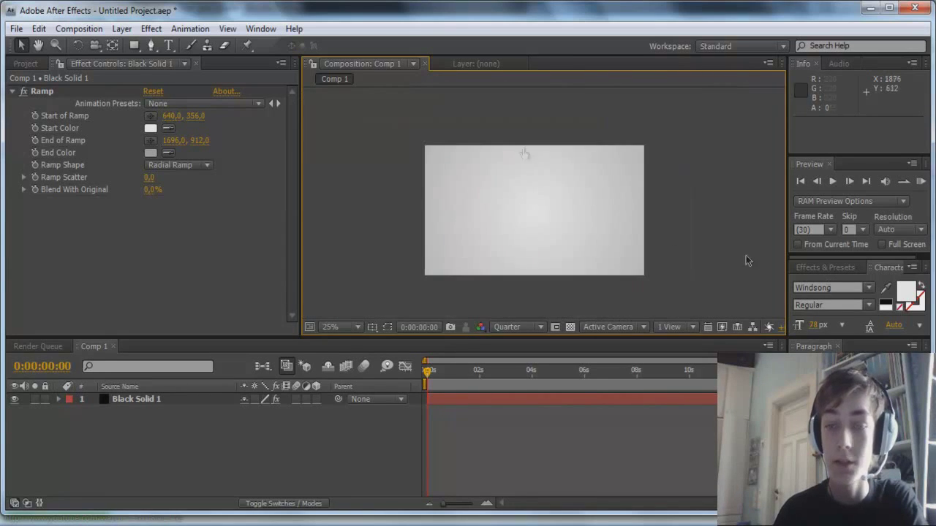
left_click(165, 45)
left_click(475, 217)
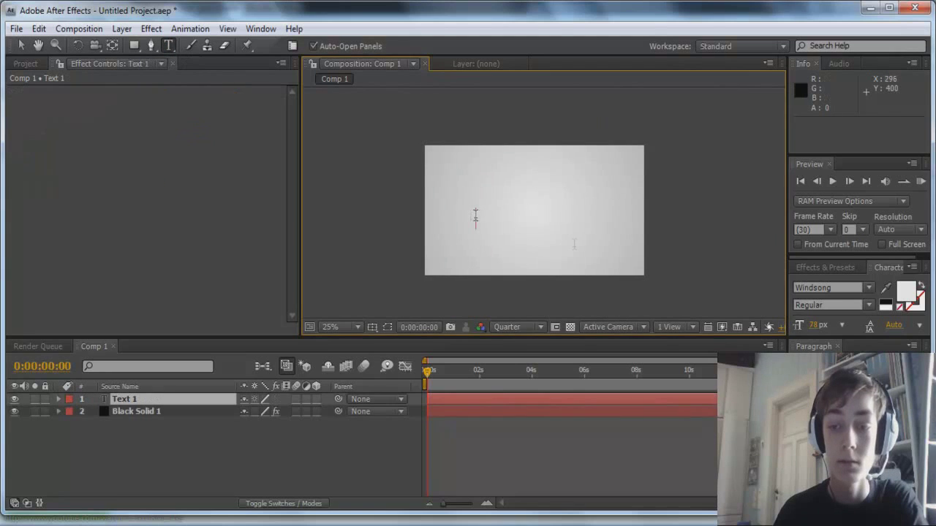
left_click(834, 288)
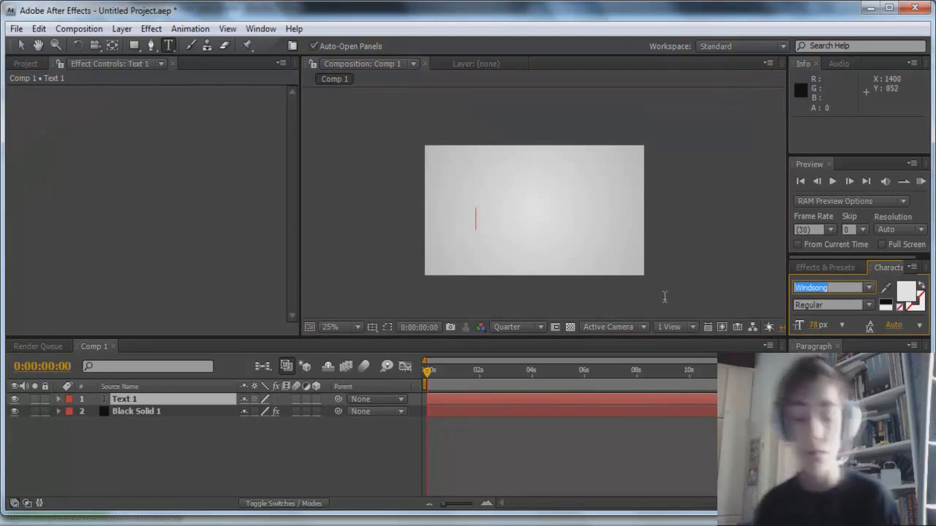
type("H")
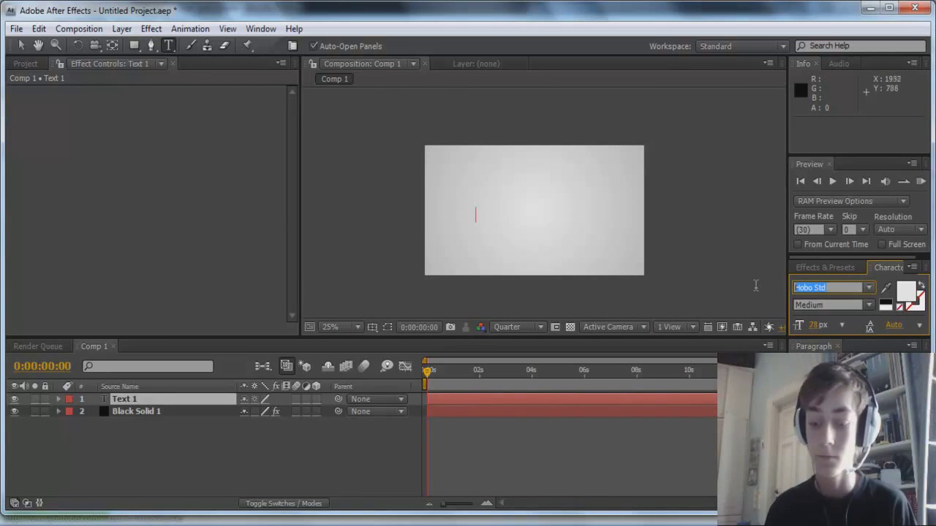
key("Escape")
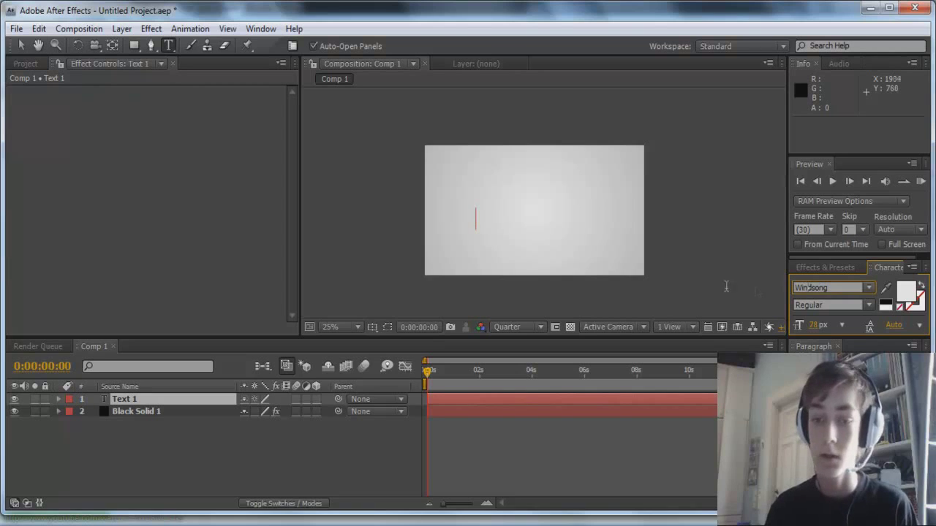
left_click(21, 46)
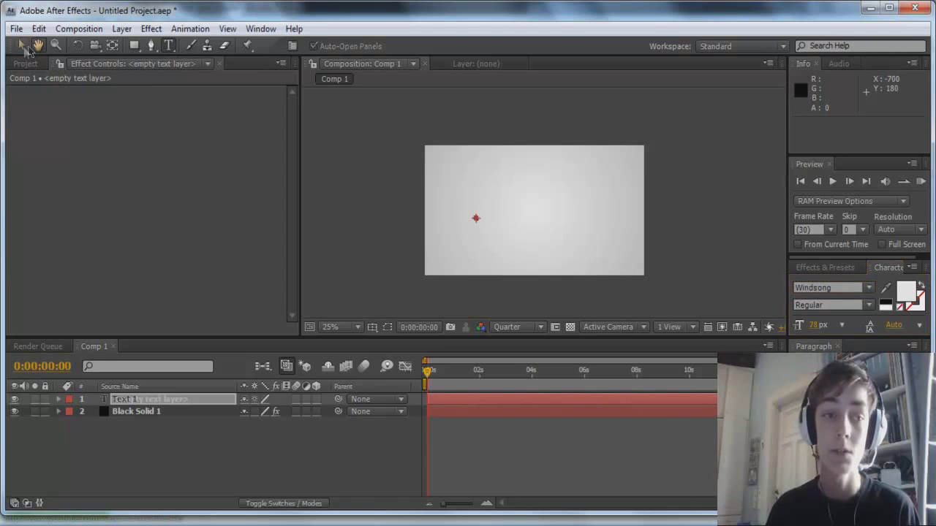
left_click(136, 403)
key("Delete")
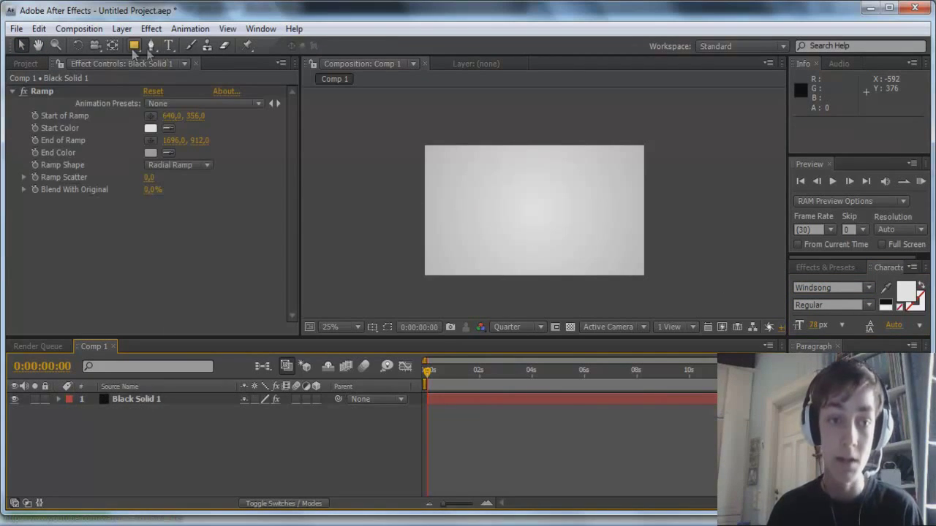
Step: Add a text layer reading "BECAUS" in the Windsong font over the gradient, undoing any accidental extra text layer
left_click(169, 46)
left_click(478, 209)
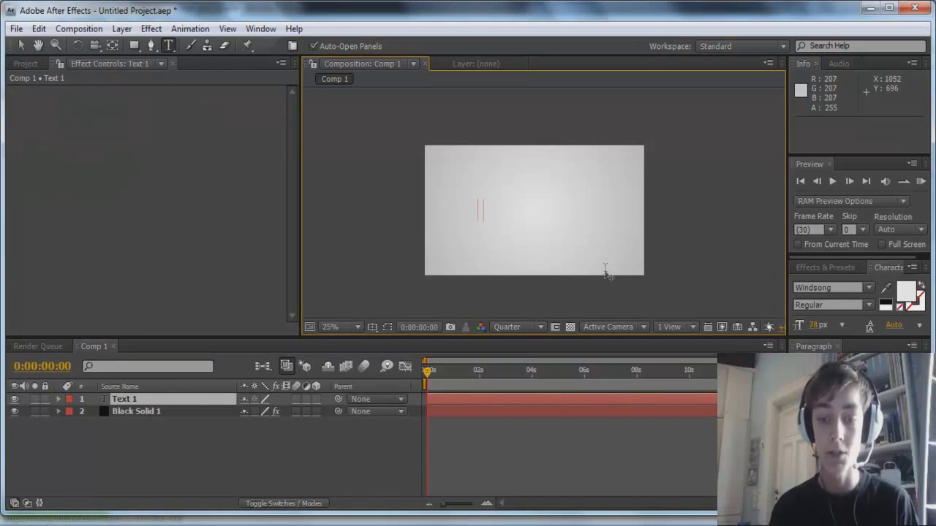
scroll(595, 210, "up", 3)
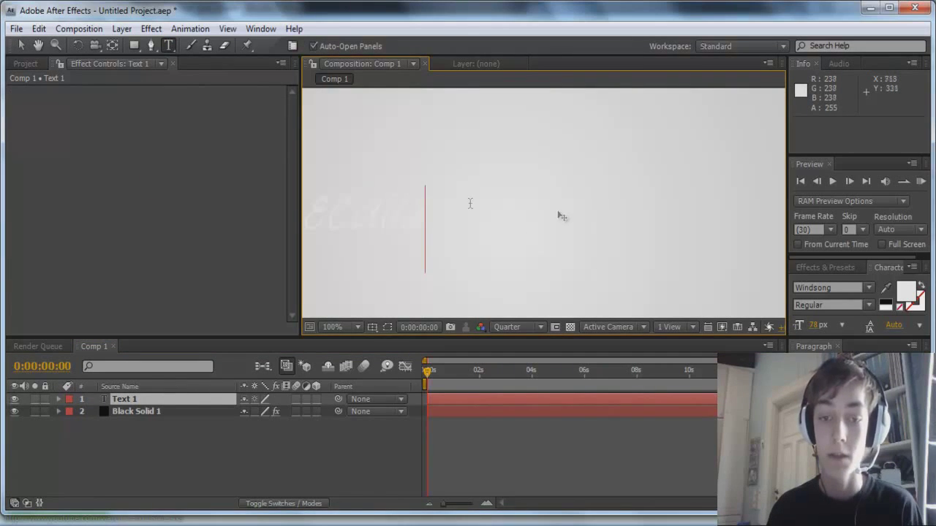
left_click_drag(430, 213, 514, 217)
scroll(515, 216, "down", 2)
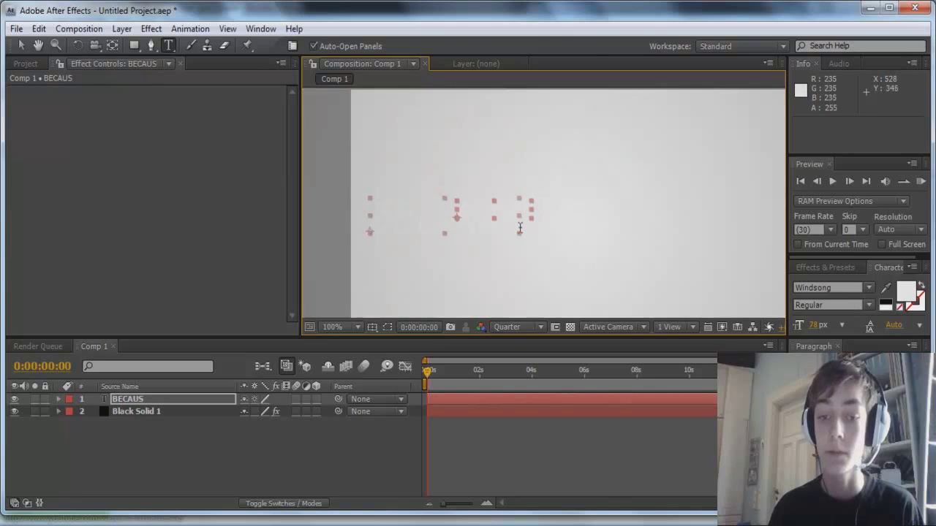
left_click_drag(513, 205, 525, 209)
key("ctrl+z")
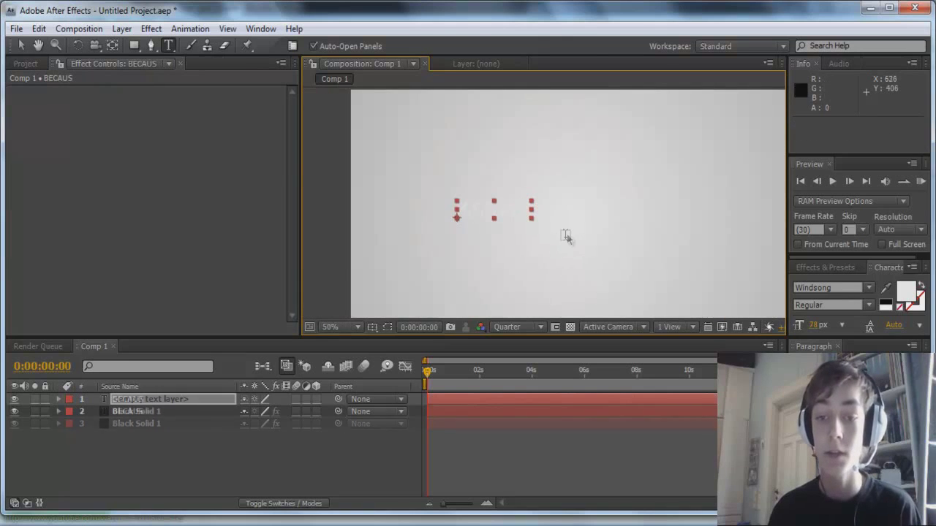
Step: Set the BECAUS text's font size to 158 px and its fill colour to black
left_click_drag(810, 325, 868, 323)
left_click(905, 288)
left_click_drag(187, 326, 182, 459)
left_click(481, 283)
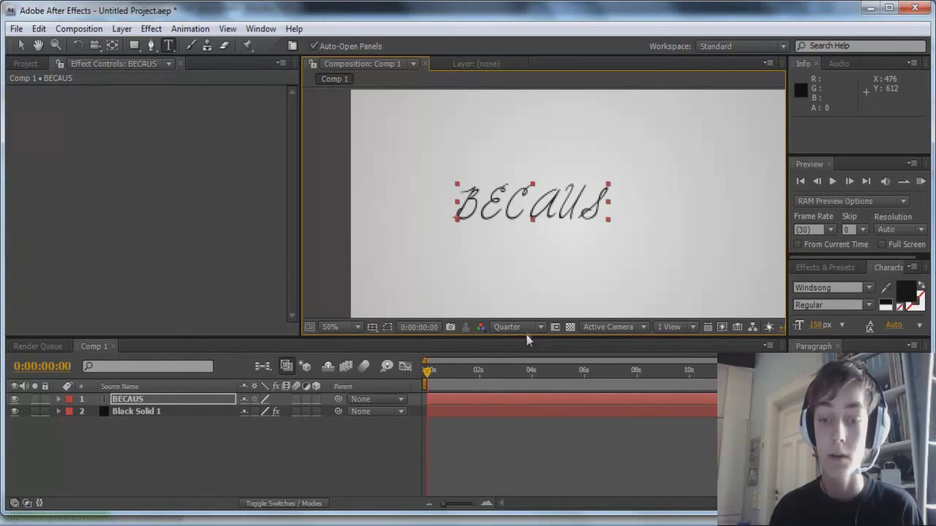
Step: Set the composition viewer's preview resolution to Full and view the text at 100% magnification
left_click(518, 327)
left_click(523, 365)
scroll(533, 203, "up", 2)
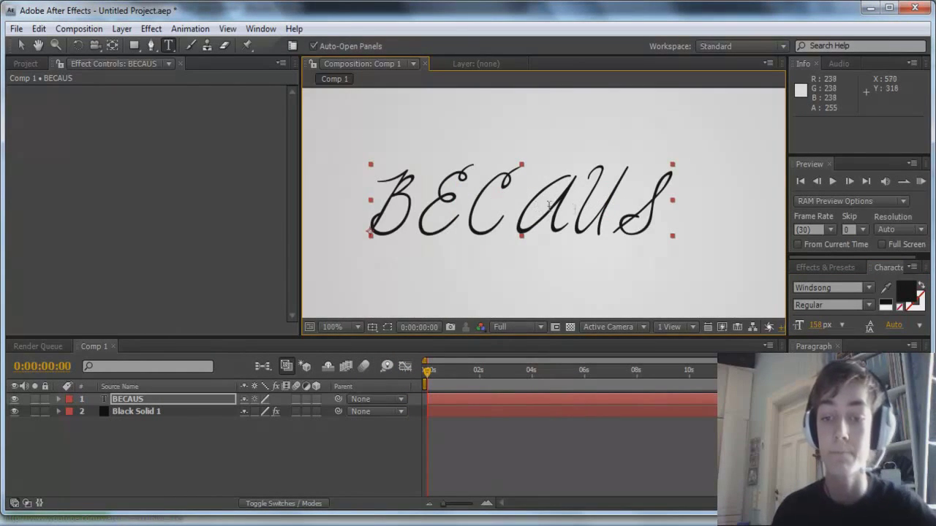
scroll(420, 189, "down", 1)
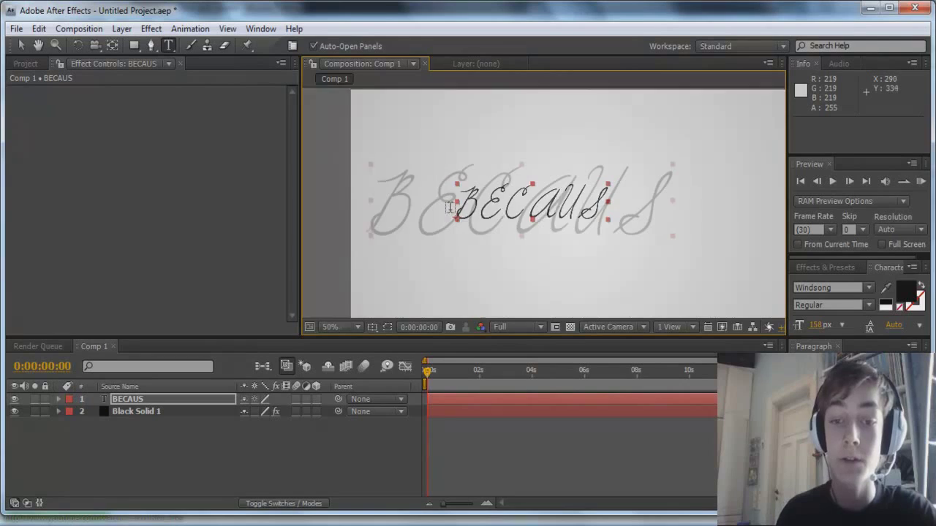
scroll(419, 190, "up", 1)
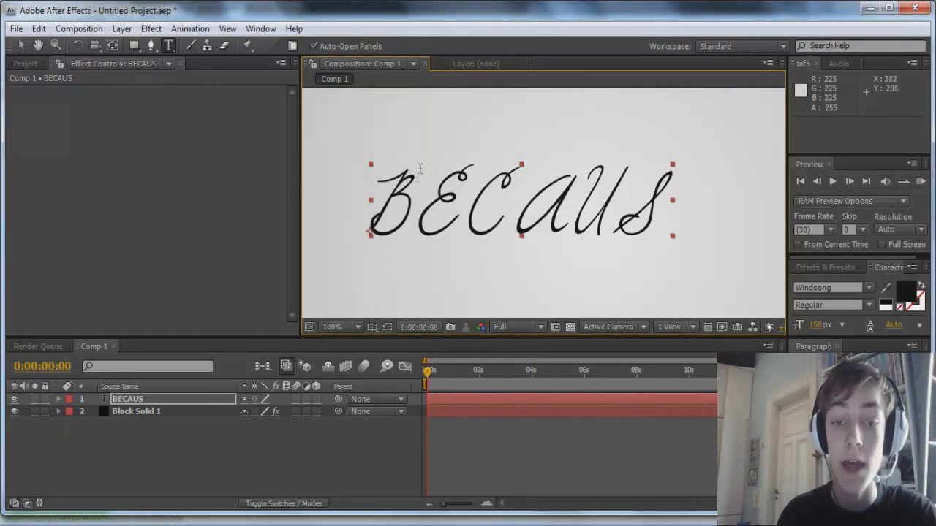
scroll(384, 225, "down", 5)
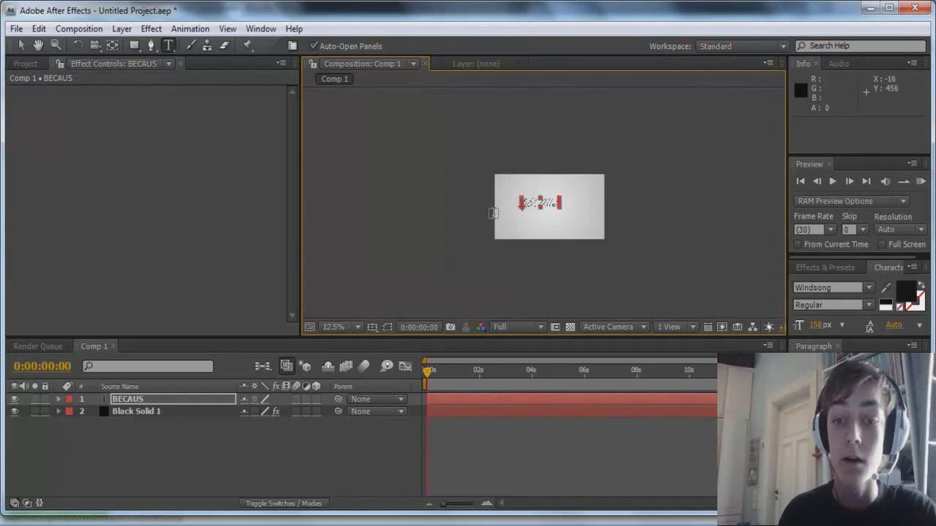
scroll(495, 216, "up", 3)
scroll(494, 216, "up", 3)
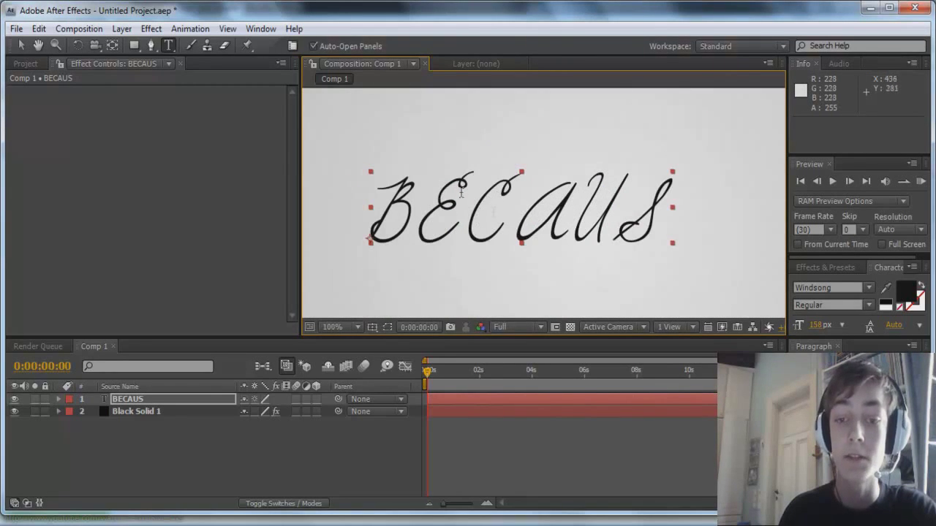
Step: Switch to Firefox, examine the handwritten text animation in the Sdotj Media intro full screen on YouTube, and return to After Effects
mouse_move(197, 521)
left_click(156, 461)
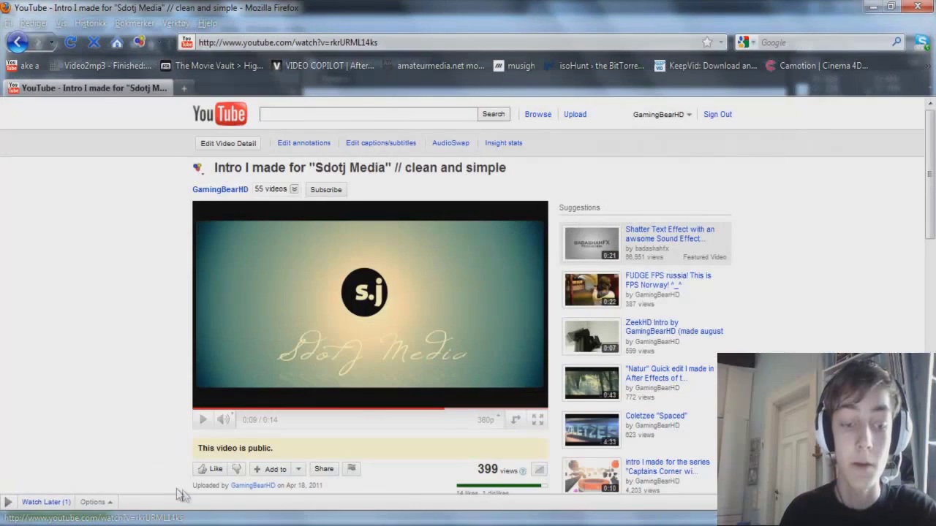
left_click(204, 402)
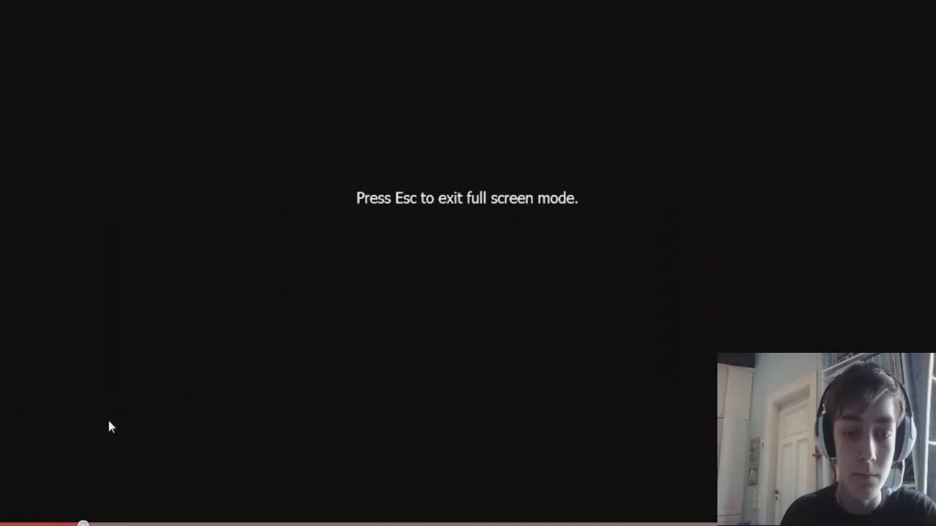
left_click(108, 420)
left_click(138, 347)
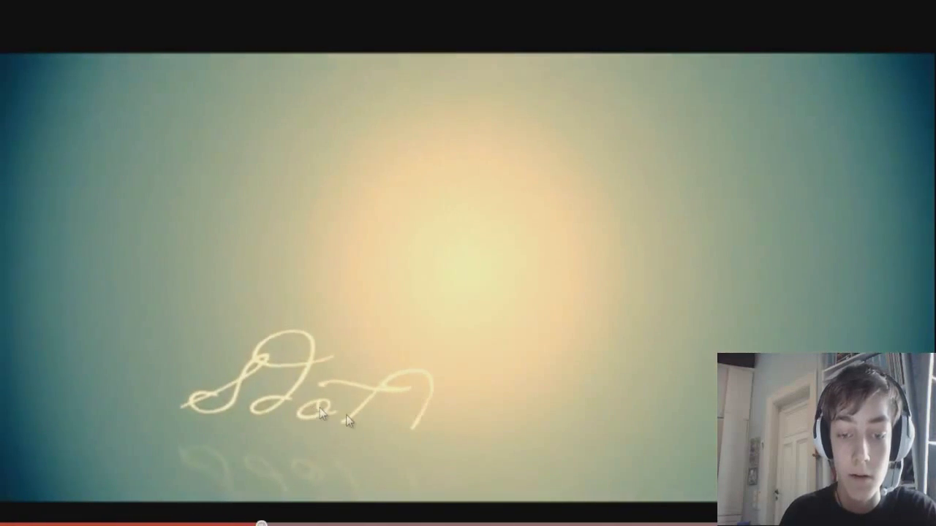
left_click(373, 425)
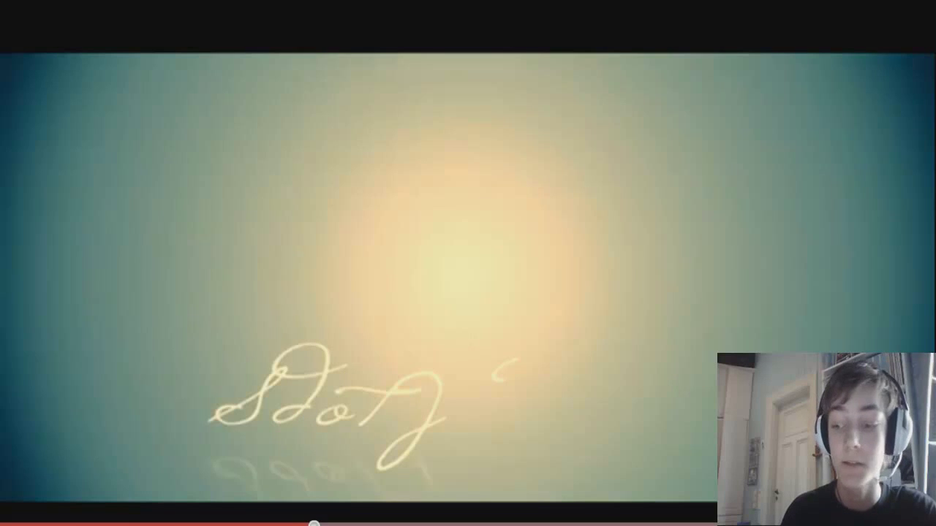
key("Escape")
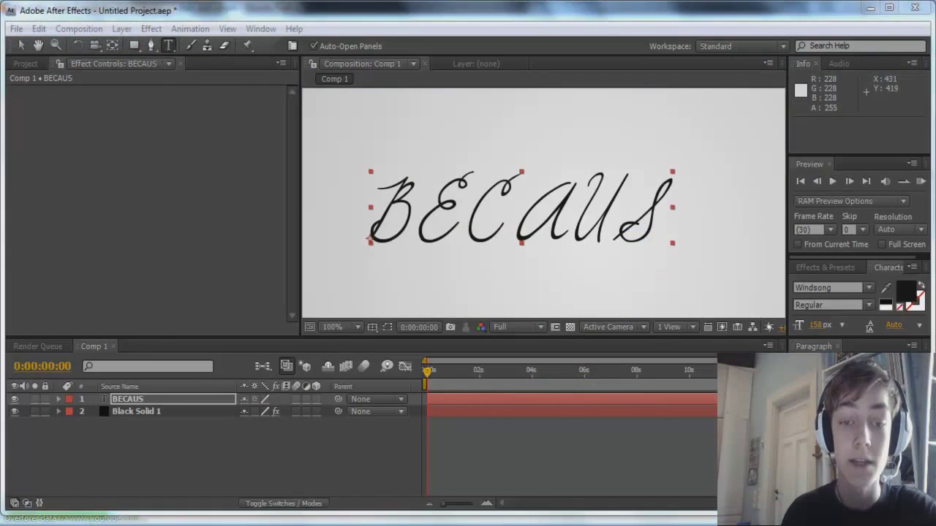
Step: Set the font of the whole BECAUS text to Arabic Typesetting
scroll(468, 244, "down", 3)
scroll(466, 247, "up", 3)
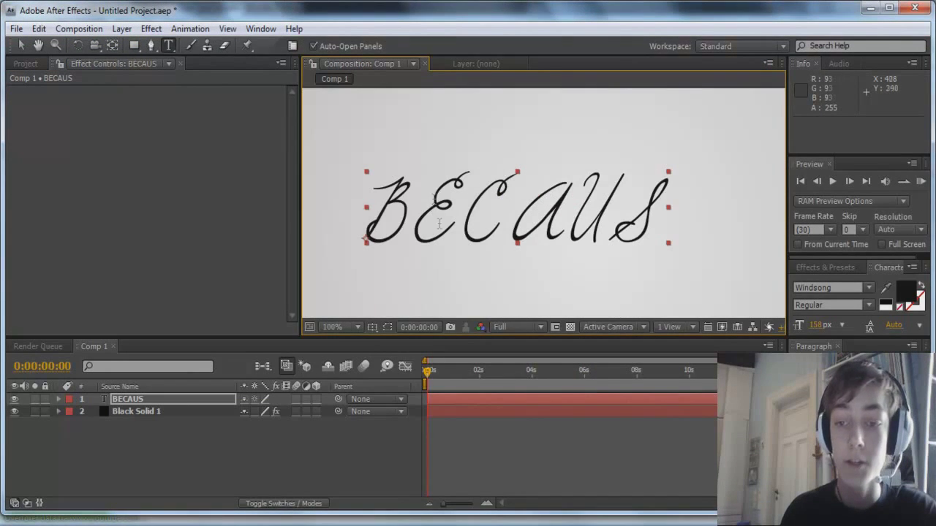
left_click_drag(663, 203, 617, 210)
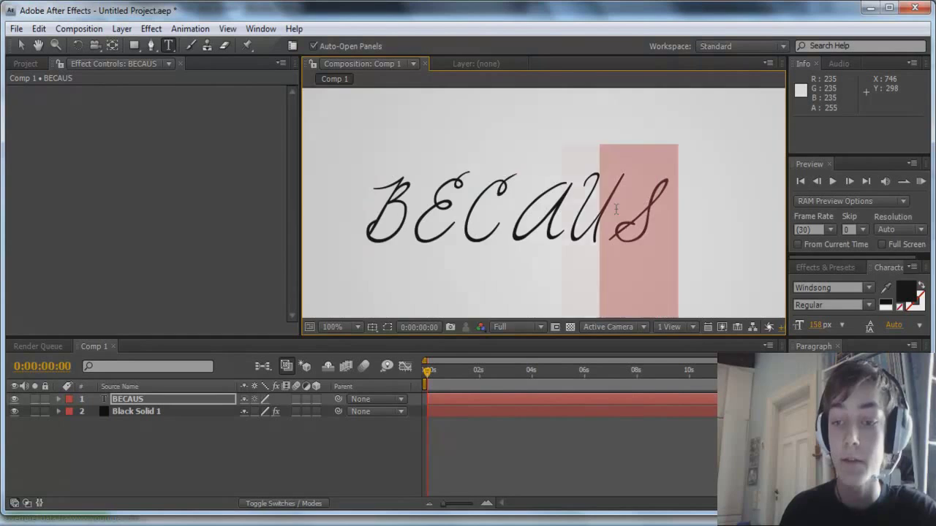
key("ctrl+a")
left_click(838, 288)
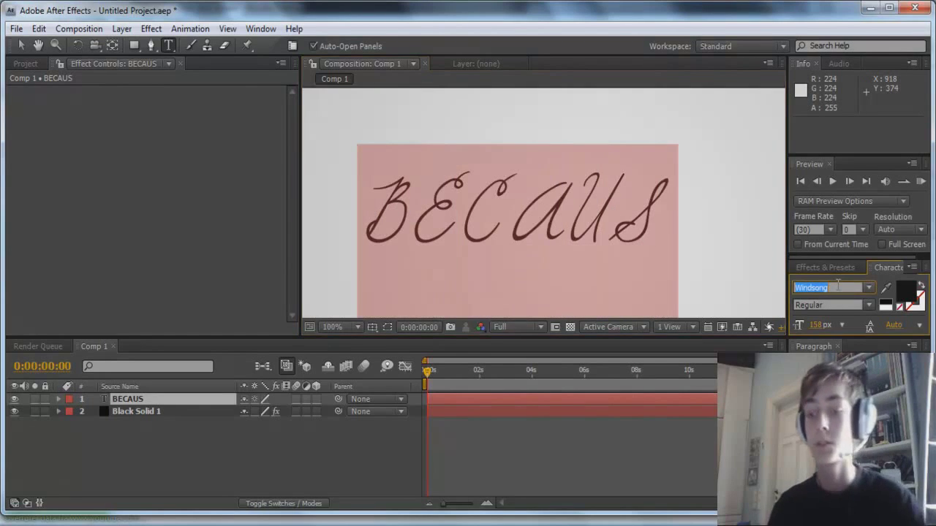
type("Arabic Typesetting")
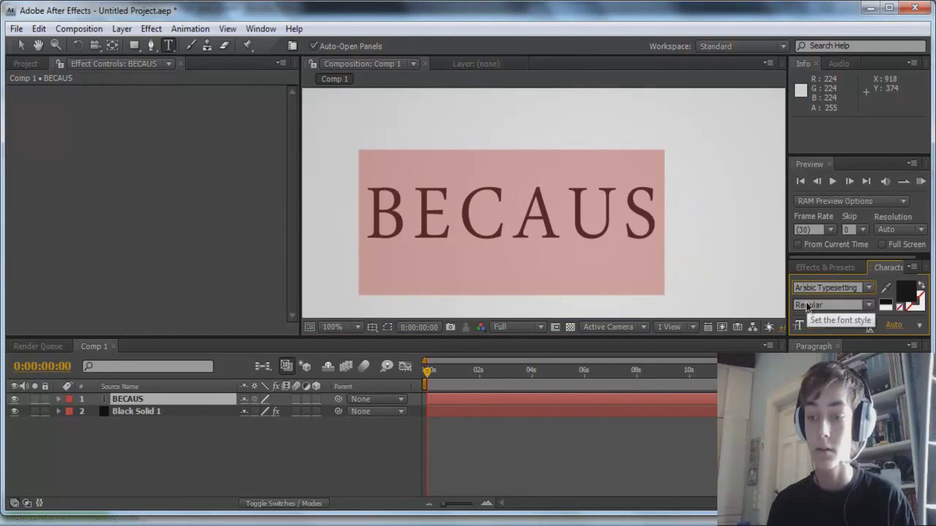
scroll(580, 250, "down", 1)
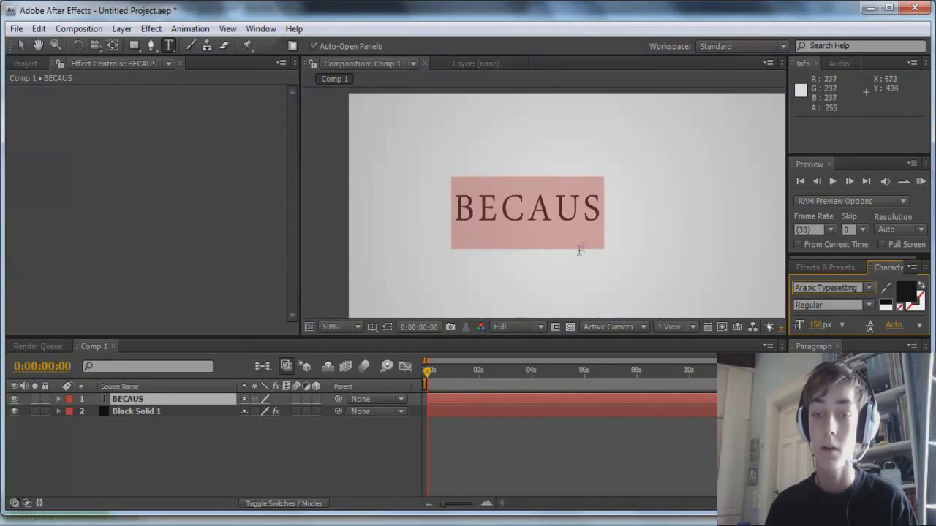
Step: Move the BECAUS text horizontally towards the middle of the composition, to position about 411, 352
scroll(576, 258, "up", 1)
left_click(22, 46)
left_click_drag(492, 227, 568, 242)
left_click(169, 45)
key("comma")
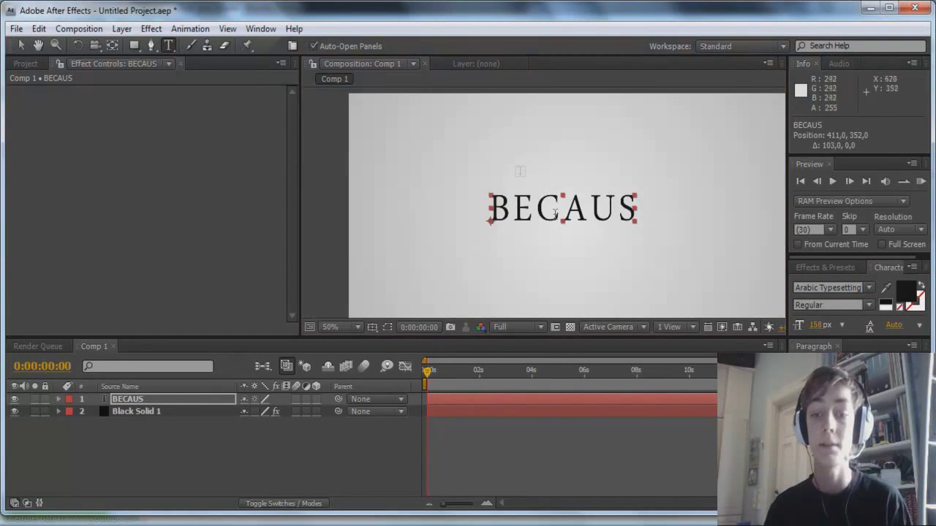
Step: Replace the BECAUS text with "GAMINGBEAR", discarding any accidental empty text layer
left_click(639, 199)
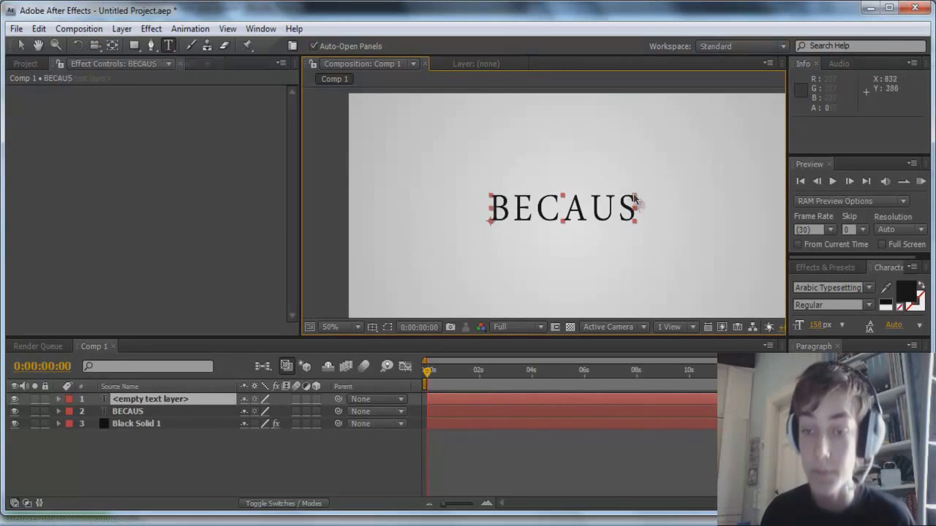
left_click(633, 207)
left_click_drag(633, 206, 468, 210)
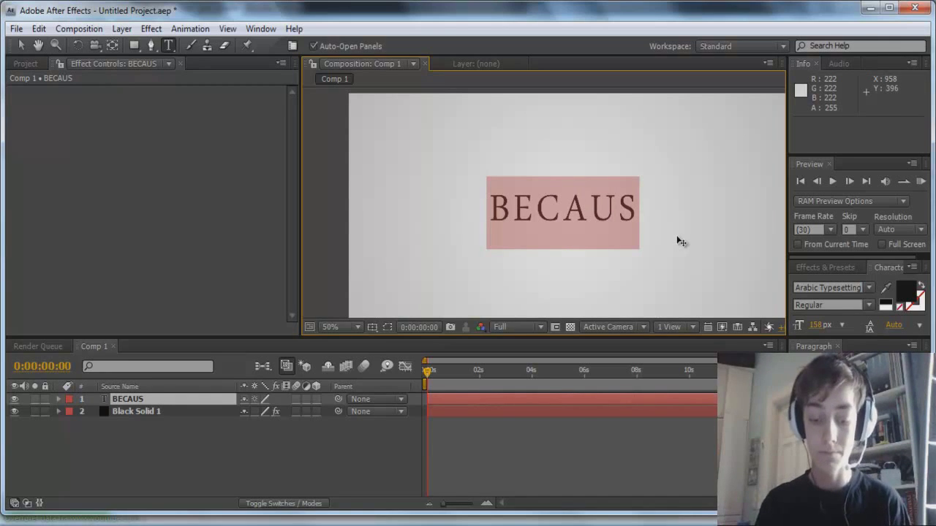
type("GAMINGBEAR")
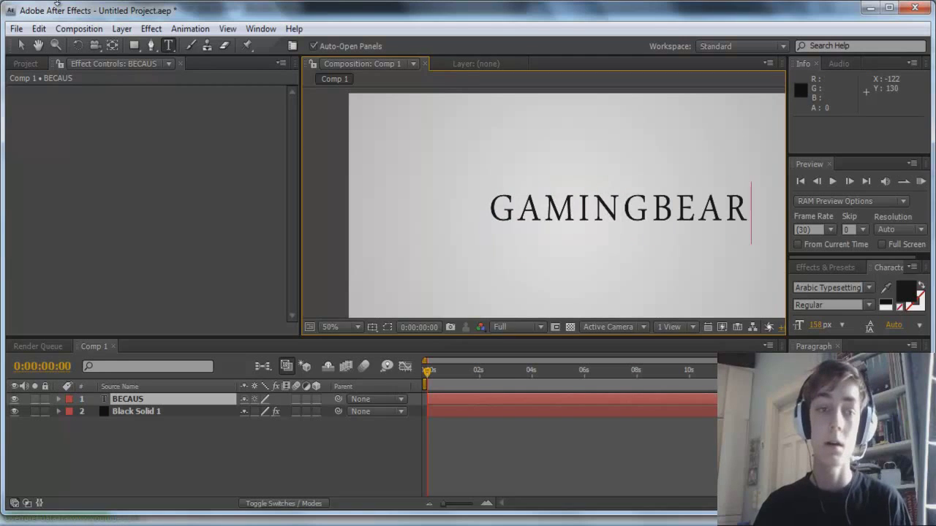
Step: Move the GAMINGBEAR text left and slightly down so it sits near the centre of the gradient
left_click(22, 46)
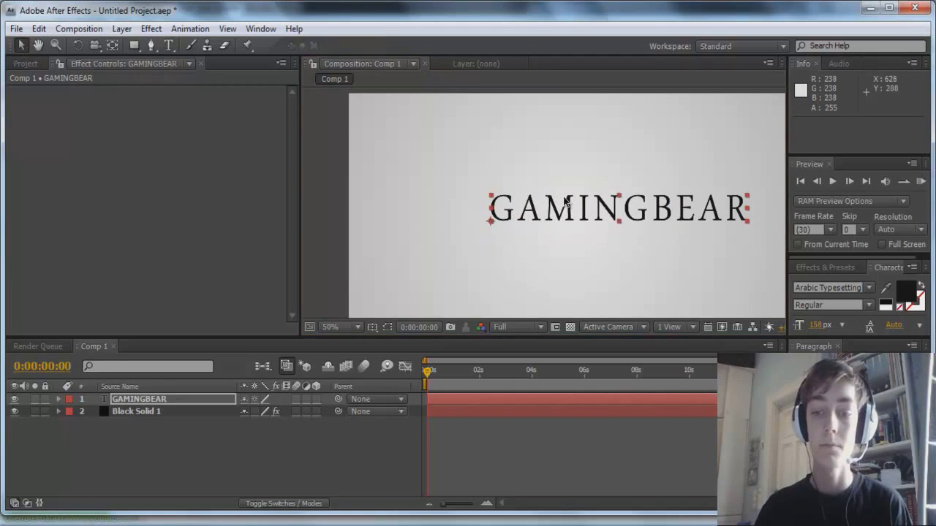
left_click_drag(567, 199, 525, 206)
left_click_drag(584, 221, 583, 236)
Step: Apply the Generate effect Stroke to the GAMINGBEAR text layer
left_click(149, 398)
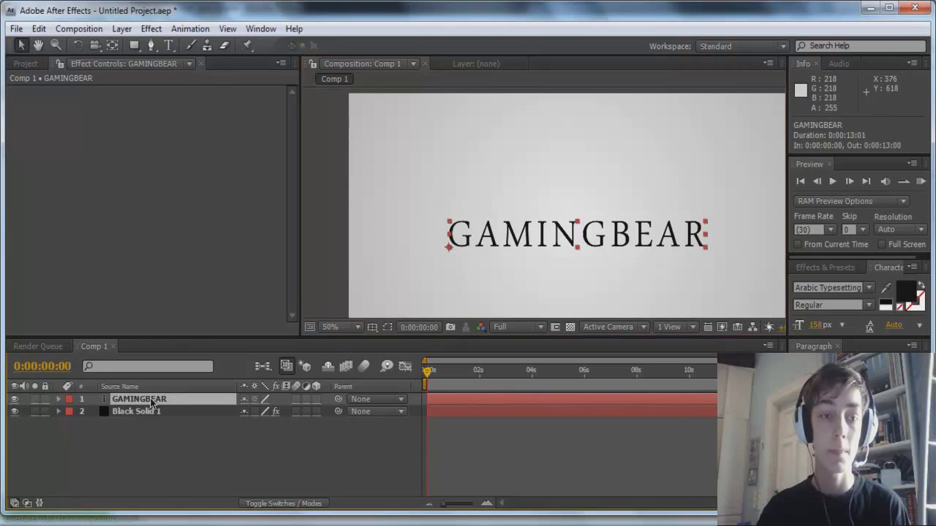
left_click(151, 28)
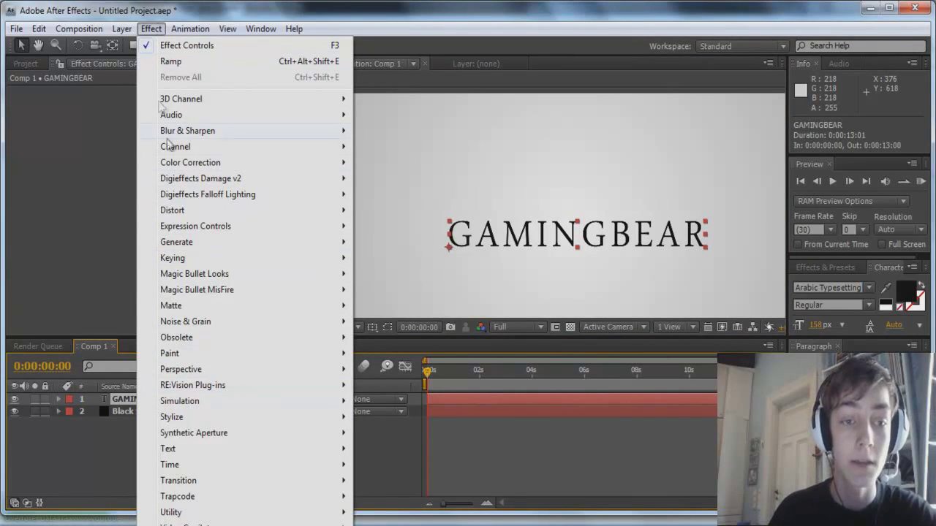
mouse_move(201, 242)
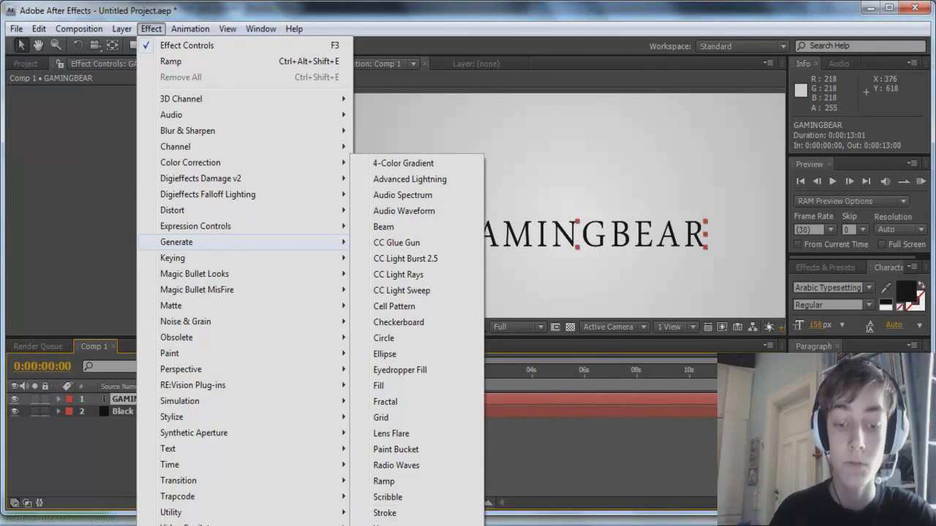
left_click(404, 517)
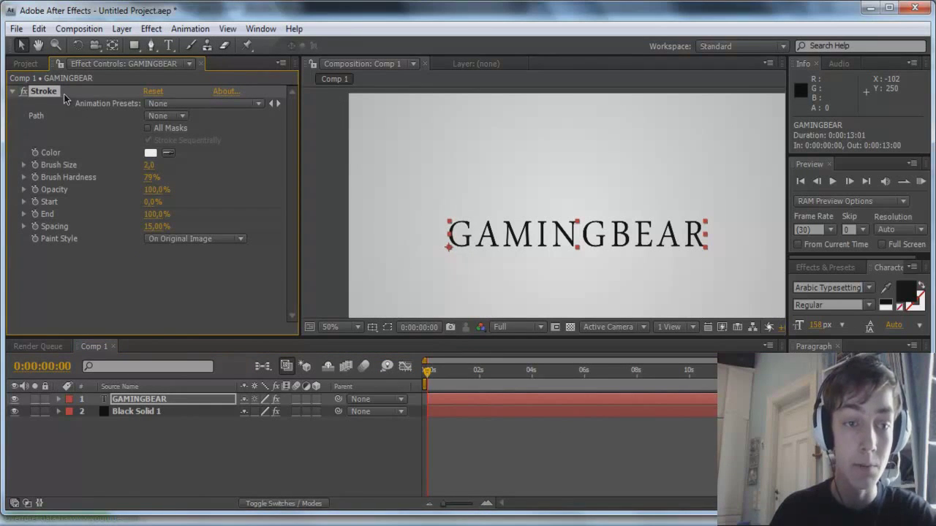
Step: Trace the curve of the first letter G with a Pen tool mask on GAMINGBEAR, from its upper tip round to its base
left_click(143, 402)
left_click(151, 46)
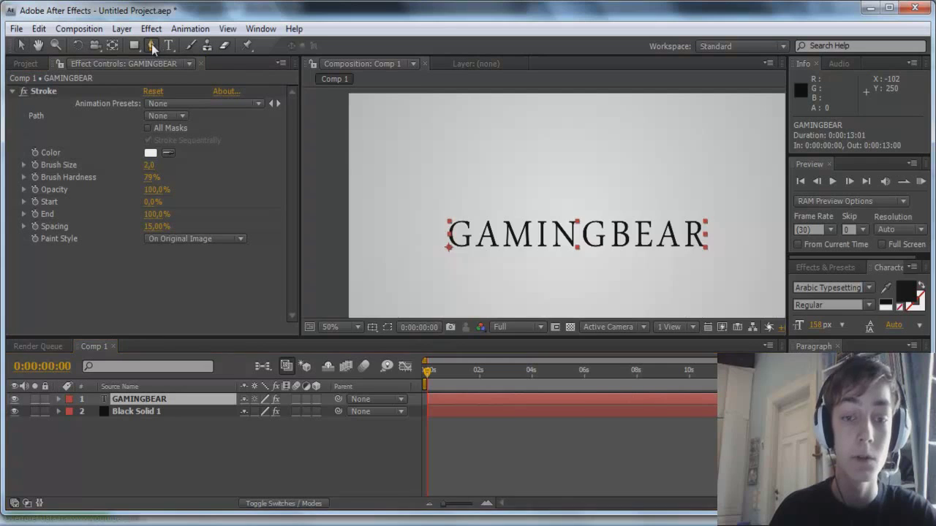
scroll(463, 237, "up", 4)
left_click_drag(423, 216, 495, 211)
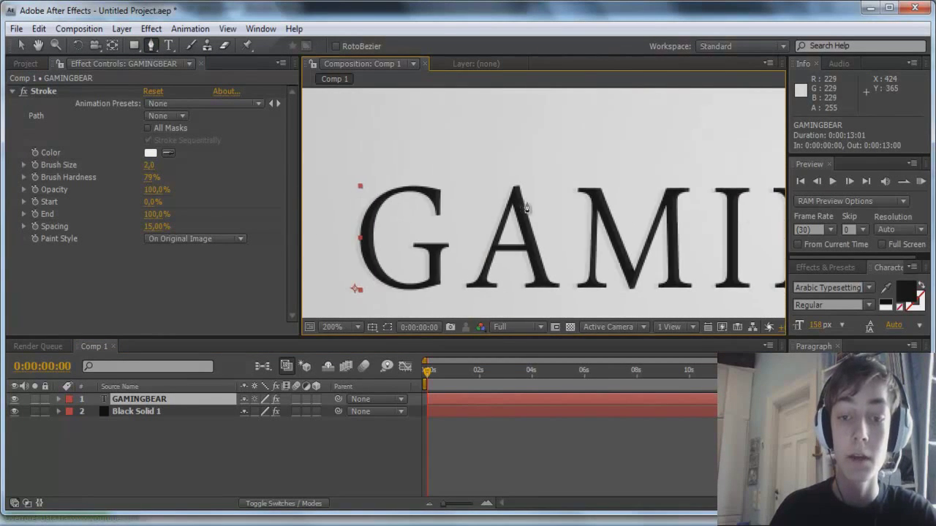
left_click(437, 195)
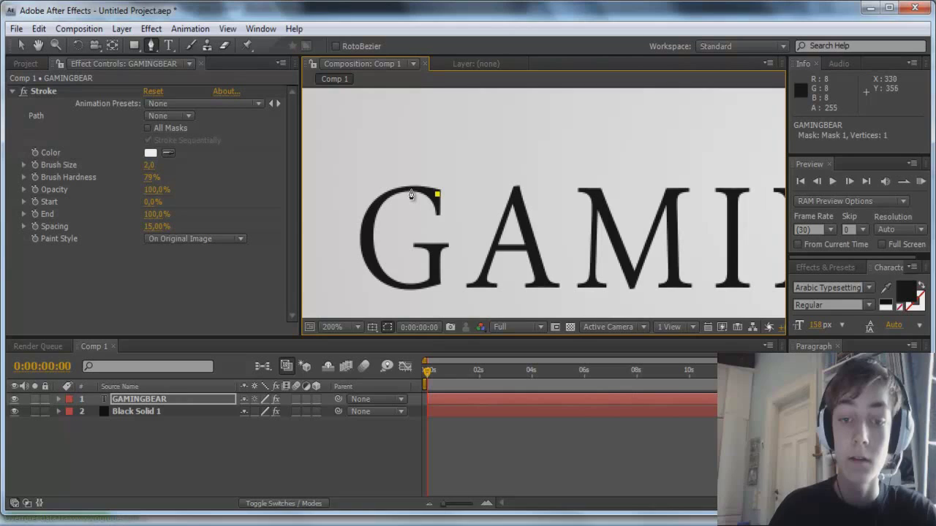
left_click(408, 188)
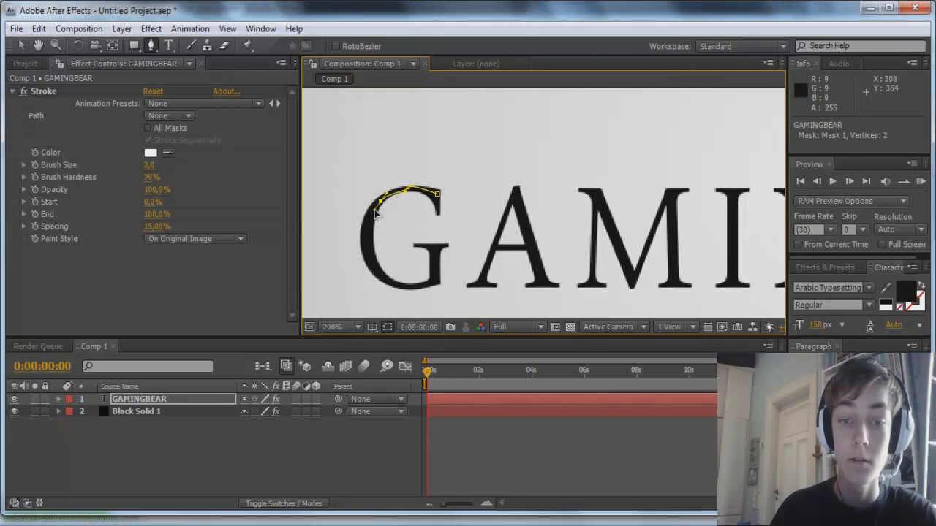
left_click(375, 211)
left_click(377, 272)
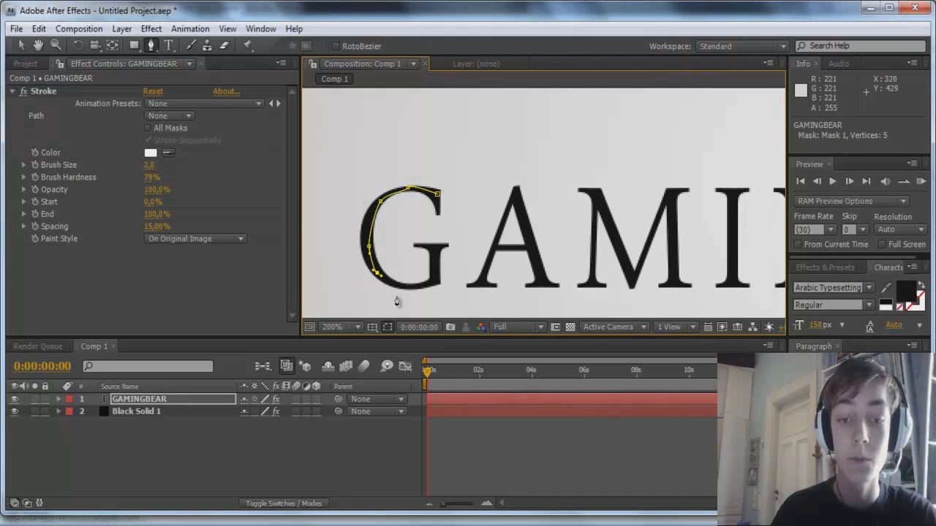
left_click_drag(420, 289, 432, 284)
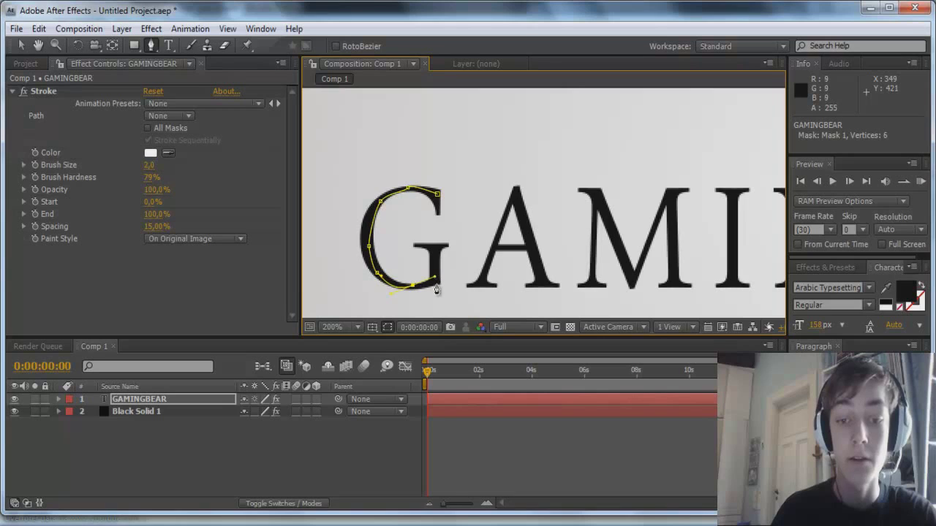
Step: Finish the G mask path up the letter's short stem and along its crossbar, and deselect the text layer
left_click(438, 278)
left_click(436, 276)
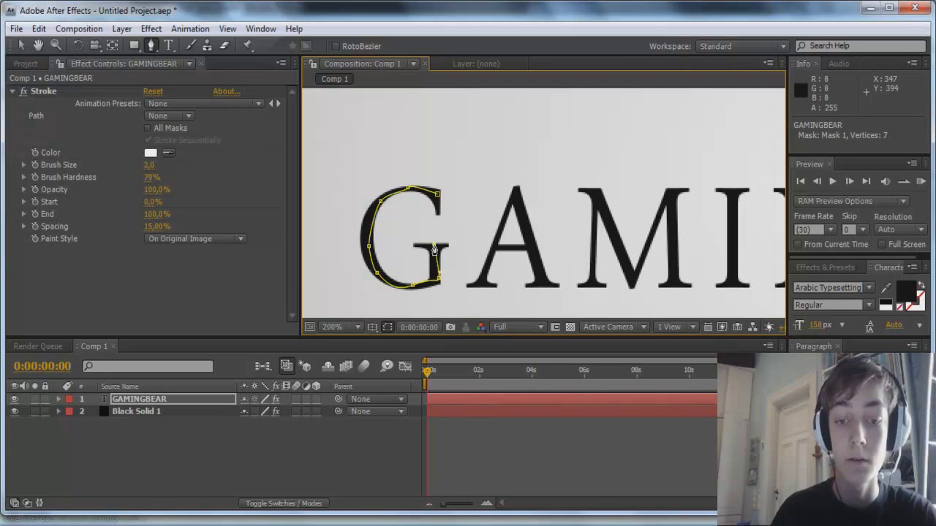
left_click(435, 247)
left_click(415, 245)
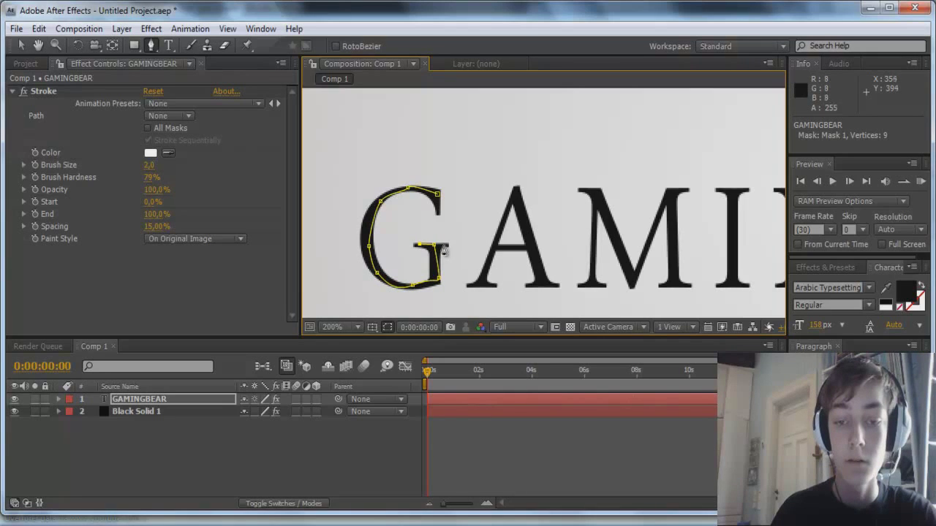
scroll(446, 249, "down", 2)
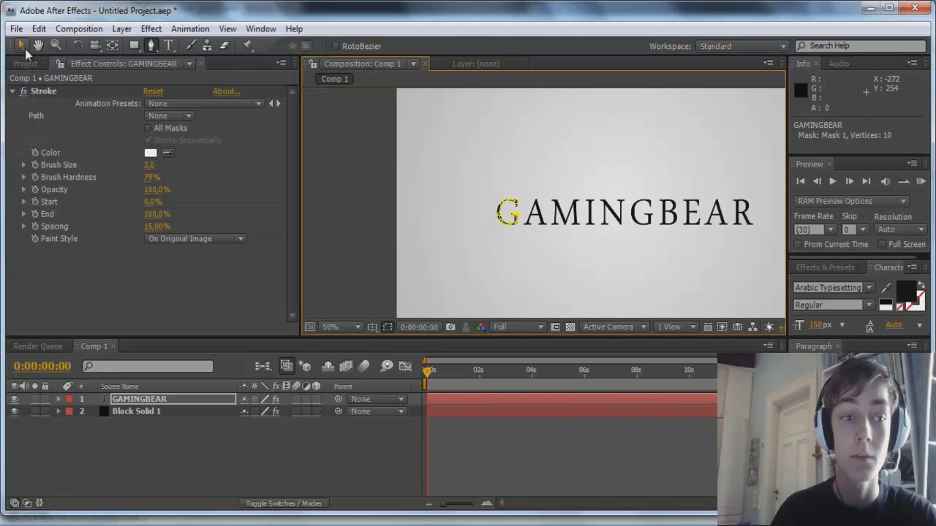
left_click(22, 46)
left_click(578, 292)
left_click(317, 189)
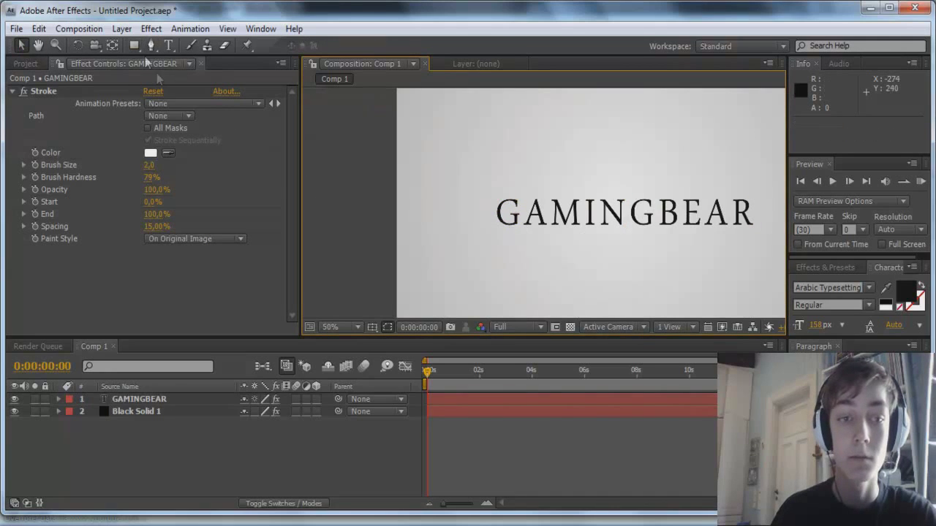
Step: Start a new Pen tool mask on GAMINGBEAR tracing the first A from its left foot up to the apex and down to the right foot
left_click(151, 46)
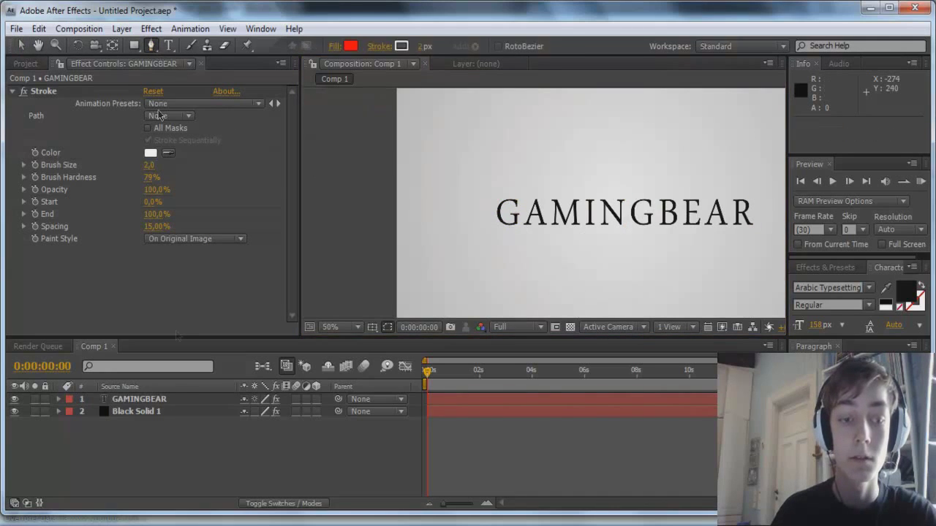
left_click(143, 403)
scroll(547, 217, "up", 2)
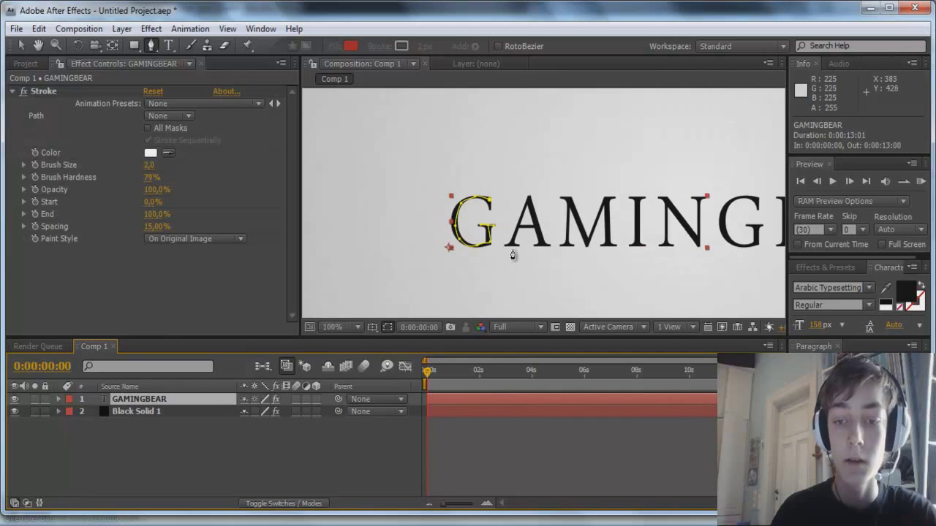
scroll(509, 251, "up", 2)
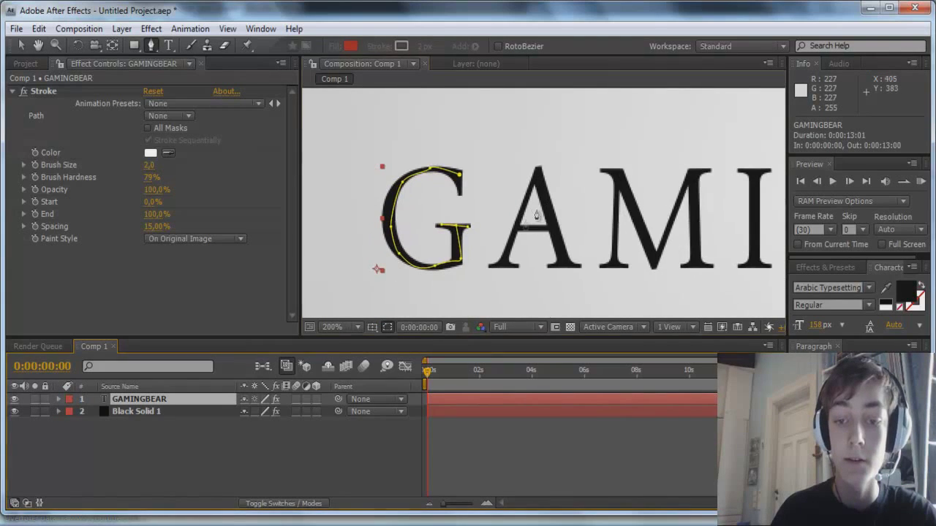
left_click(492, 266)
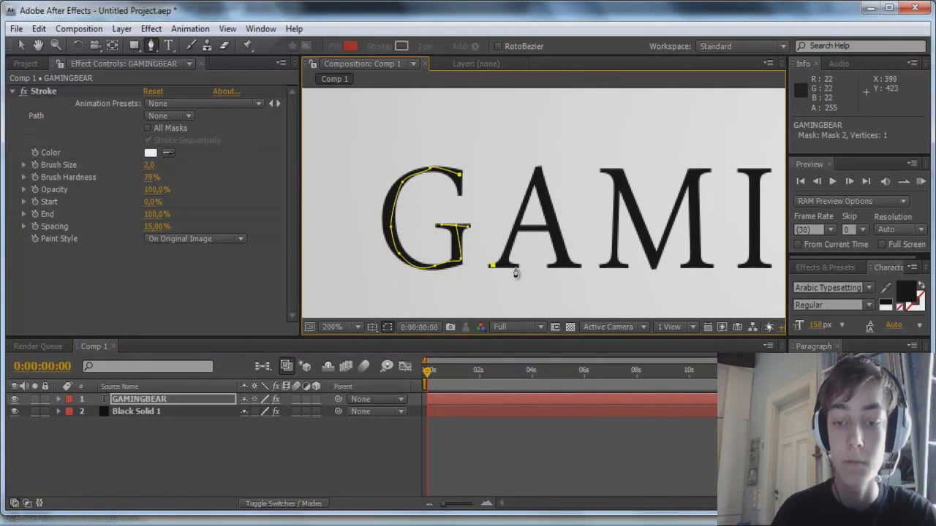
left_click(505, 265)
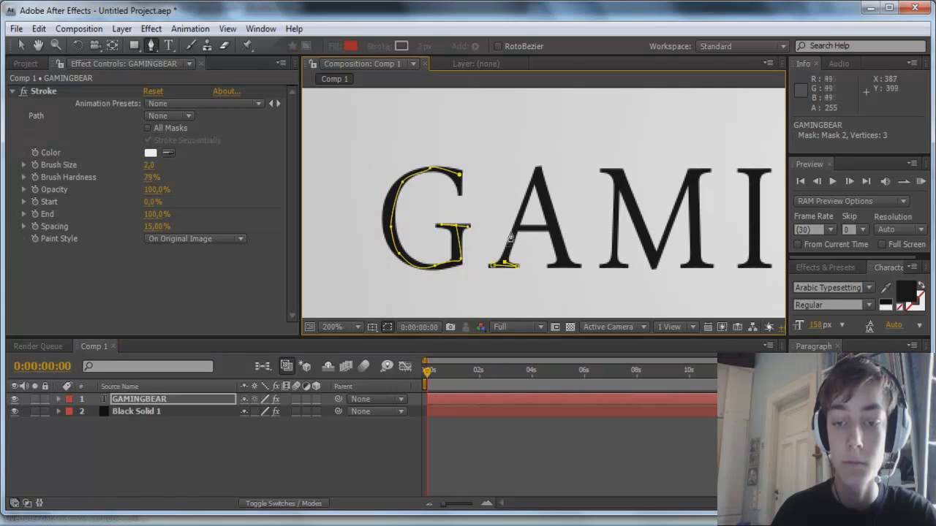
left_click(538, 176)
left_click(565, 261)
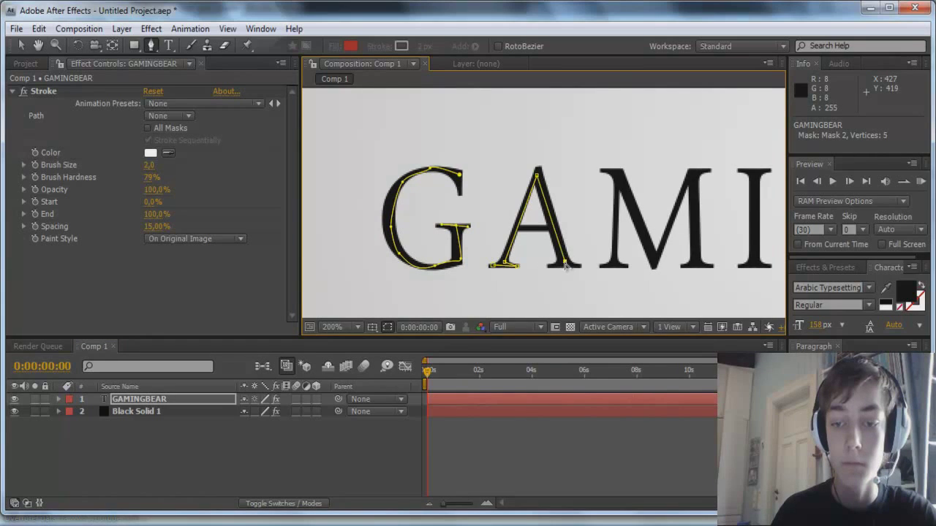
Step: Extend the A mask path from the right foot along the crossbar, then end the path
left_click(548, 235)
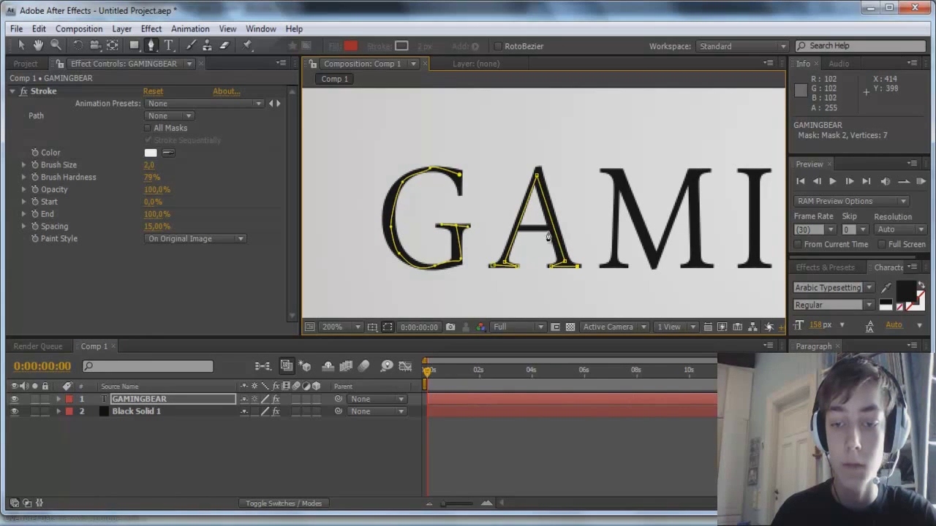
left_click(518, 233)
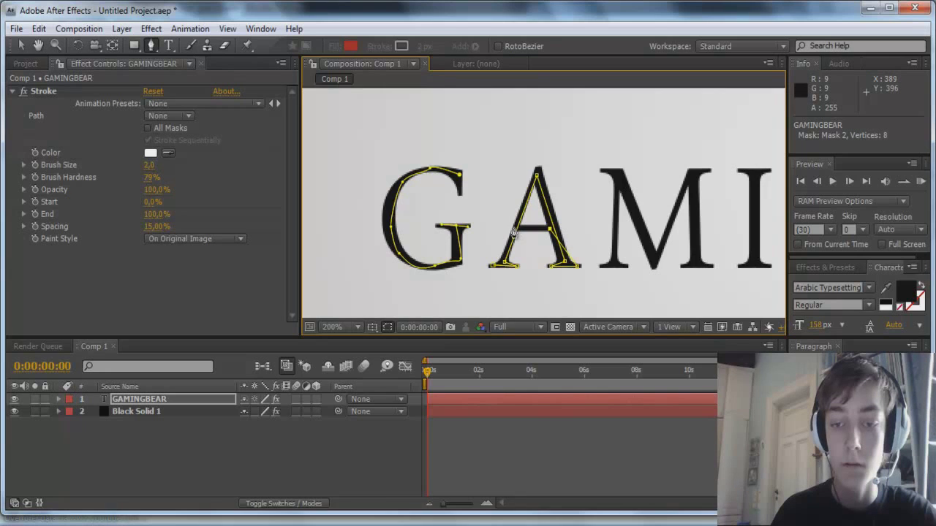
scroll(545, 221, "down", 4)
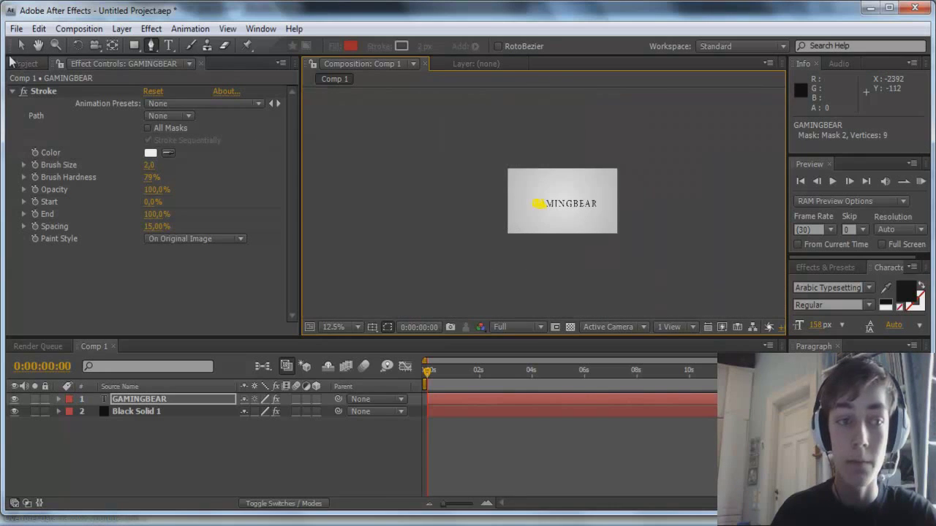
left_click(21, 46)
scroll(407, 228, "up", 3)
scroll(436, 225, "down", 1)
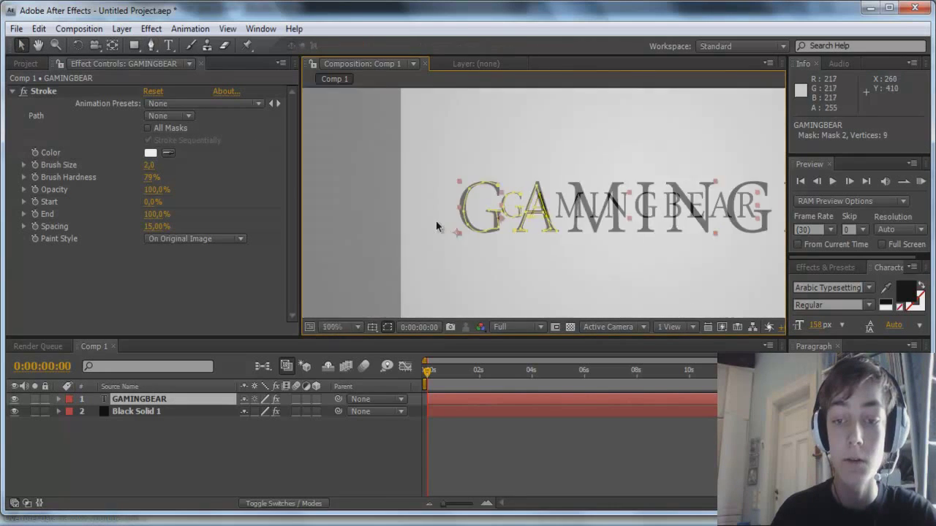
Step: Start a new mask on the M, tracing its left foot serif, the left stem and the upper-left serif
left_click(151, 45)
scroll(556, 220, "up", 2)
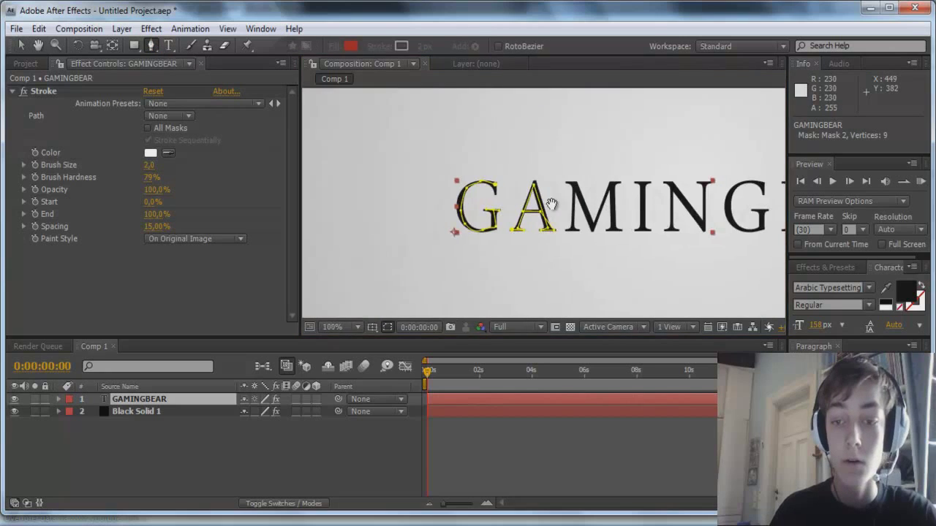
scroll(508, 246, "up", 1)
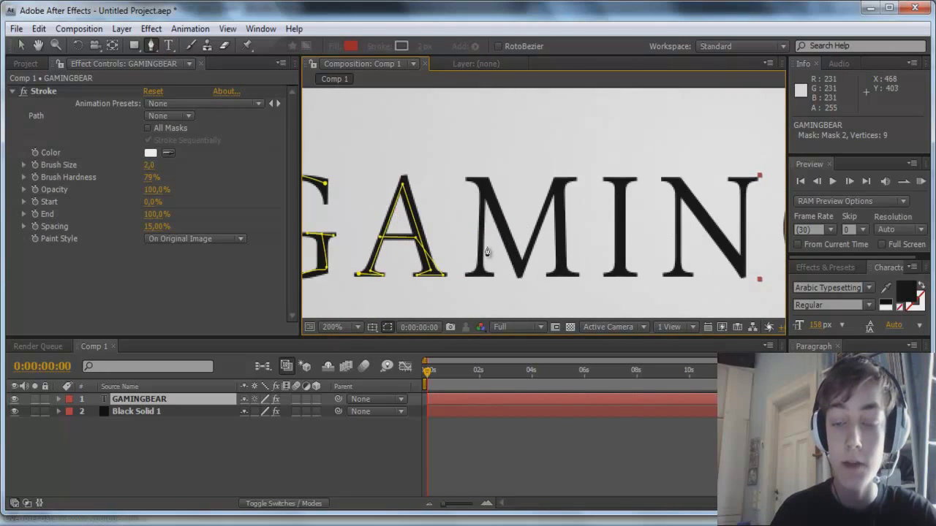
scroll(494, 247, "up", 1)
left_click(494, 250)
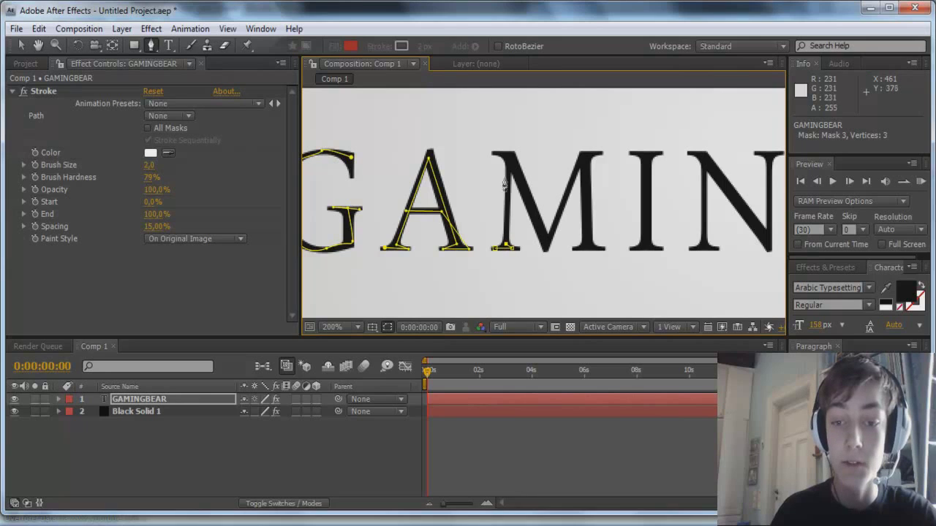
left_click(510, 157)
left_click(499, 156)
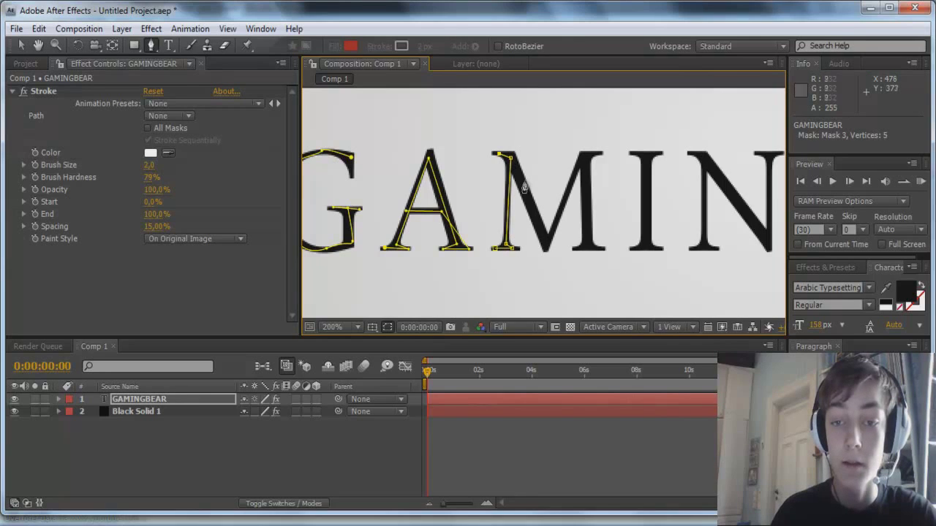
Step: Finish the M mask along both inner diagonals and down the right stem to its foot serif, and end the path
left_click(531, 213)
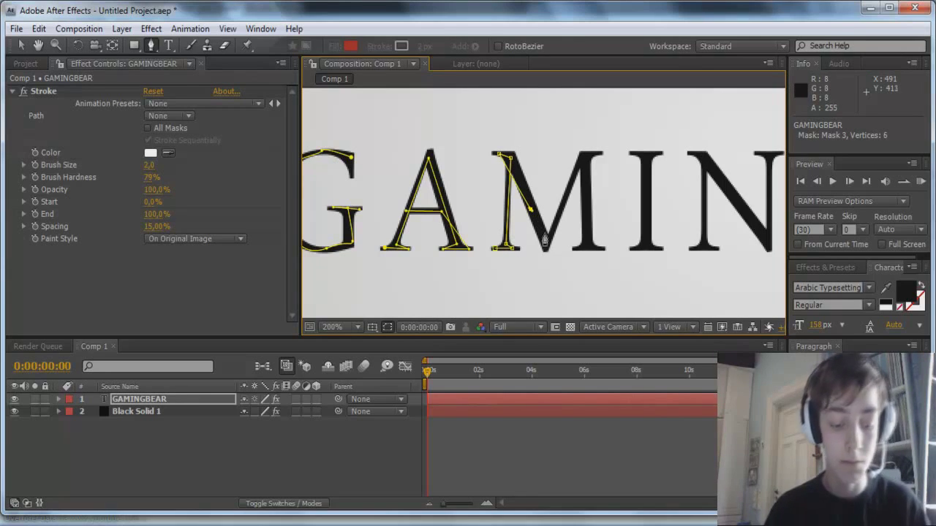
key("ctrl+z")
left_click_drag(539, 217, 543, 228)
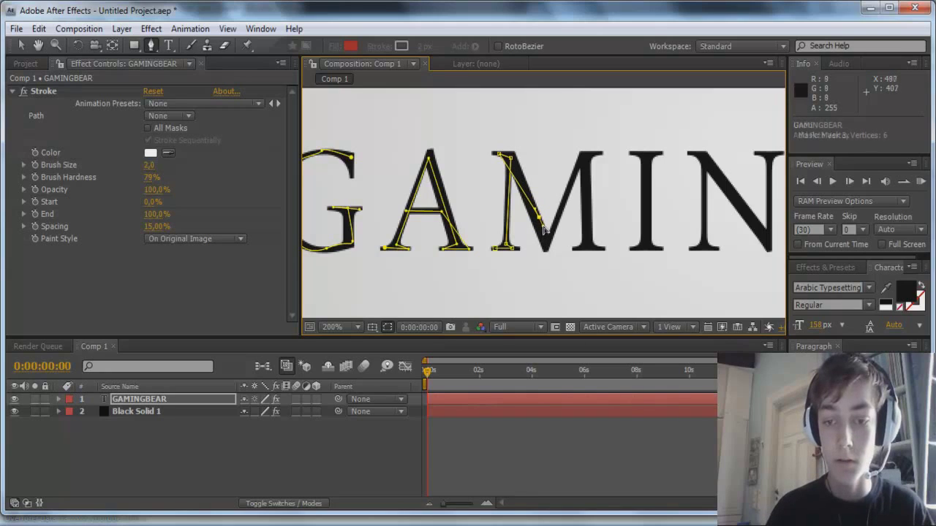
left_click(545, 240)
left_click_drag(585, 158, 589, 163)
left_click(588, 244)
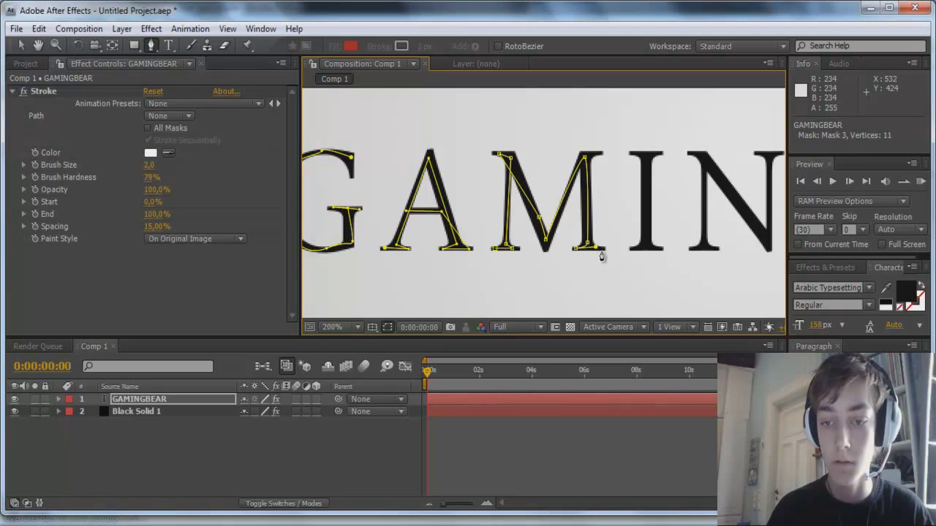
scroll(603, 255, "down", 4)
key("v")
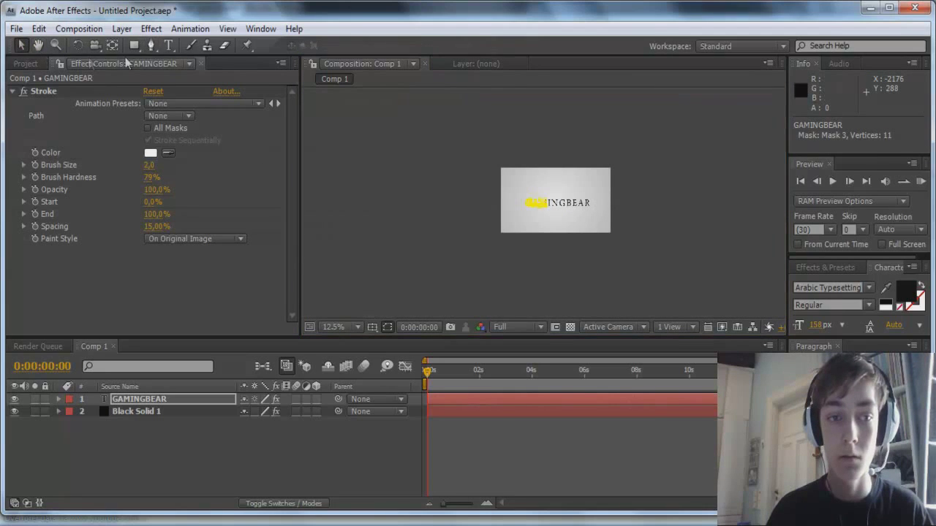
Step: Trace the letter I with a new GAMINGBEAR mask, following the top serif, the stem and the bottom serif
left_click(153, 47)
left_click(164, 399)
scroll(607, 227, "up", 4)
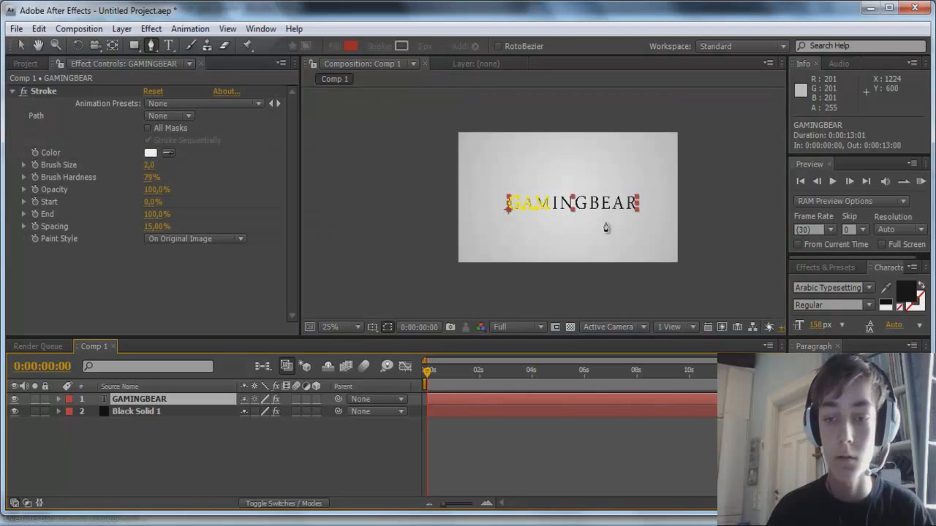
scroll(606, 228, "up", 2)
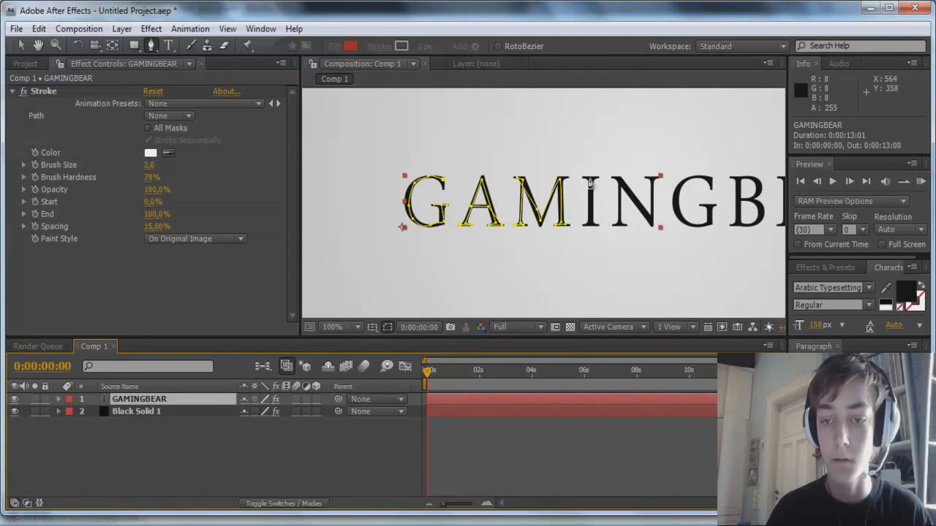
scroll(589, 183, "up", 2)
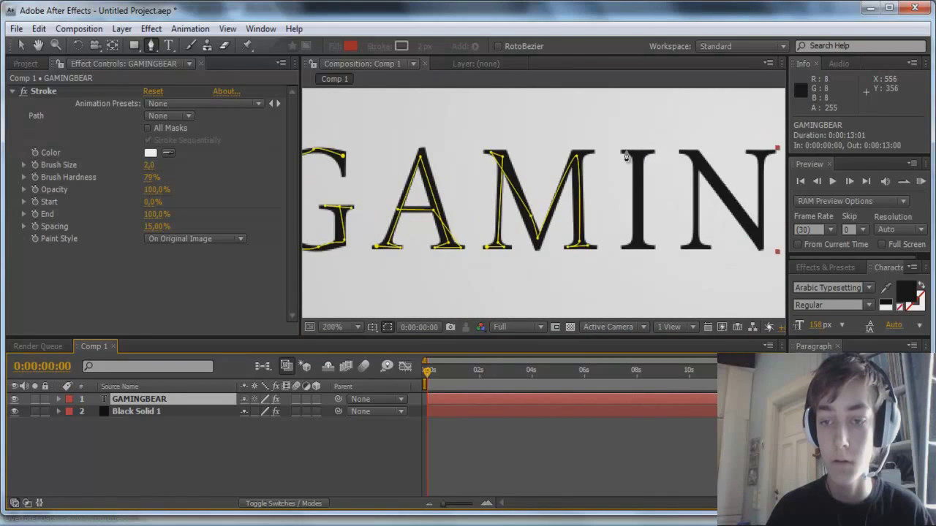
left_click_drag(638, 152, 650, 156)
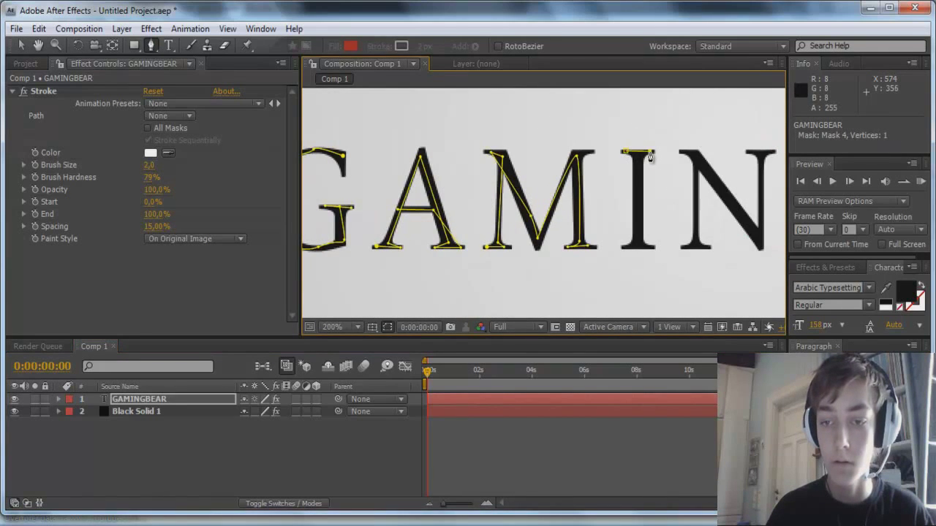
left_click(638, 247)
left_click(626, 247)
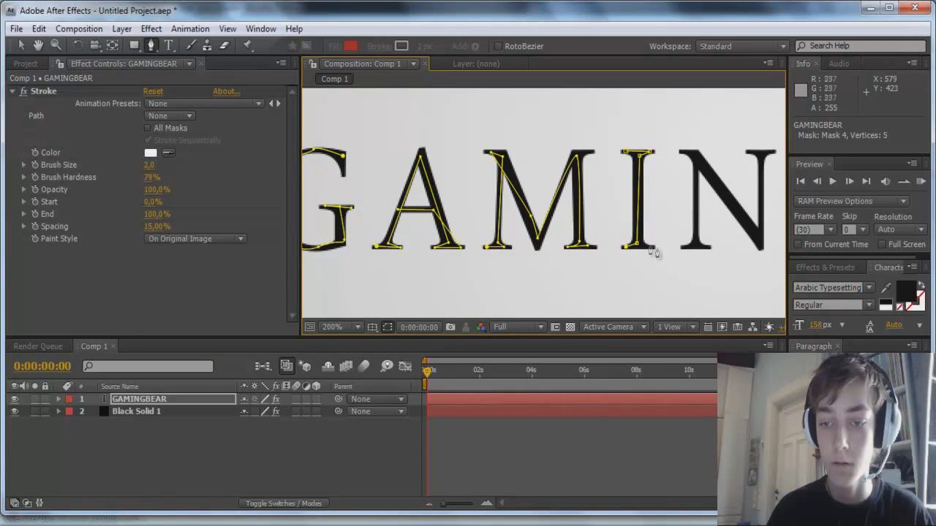
left_click(649, 248)
scroll(634, 247, "down", 3)
Step: Start a new mask on the N, tracing its left foot serif, the left stem and the upper-left serif
scroll(577, 251, "up", 1)
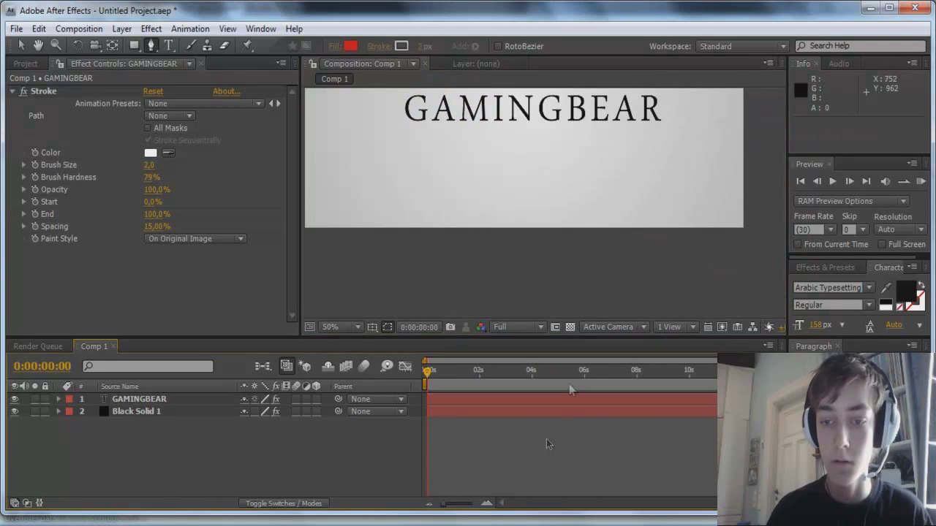
left_click(541, 207)
left_click(184, 399)
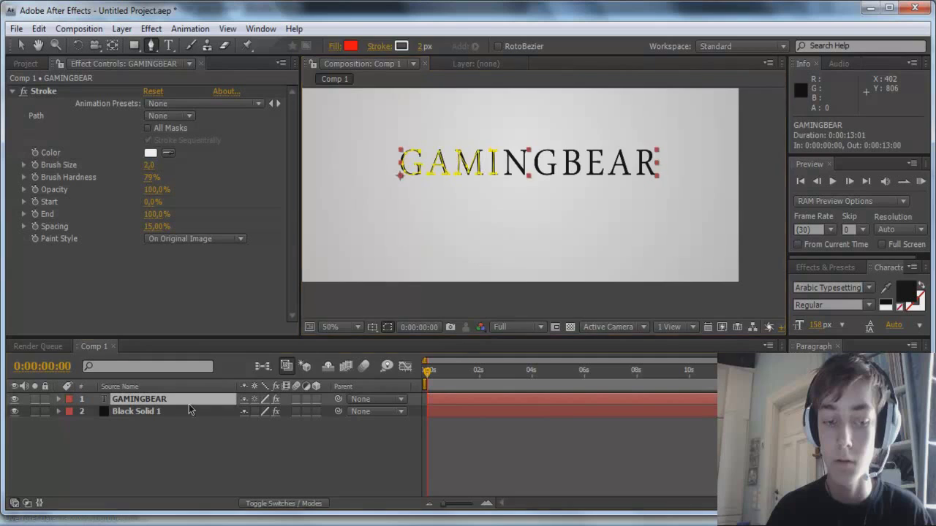
scroll(590, 186, "up", 1)
left_click_drag(517, 237, 516, 249)
scroll(466, 174, "up", 2)
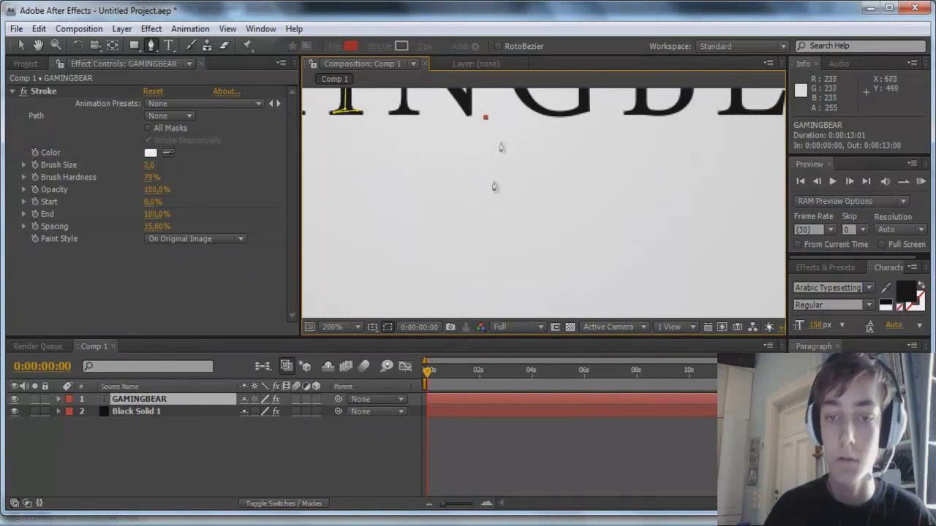
left_click(444, 213)
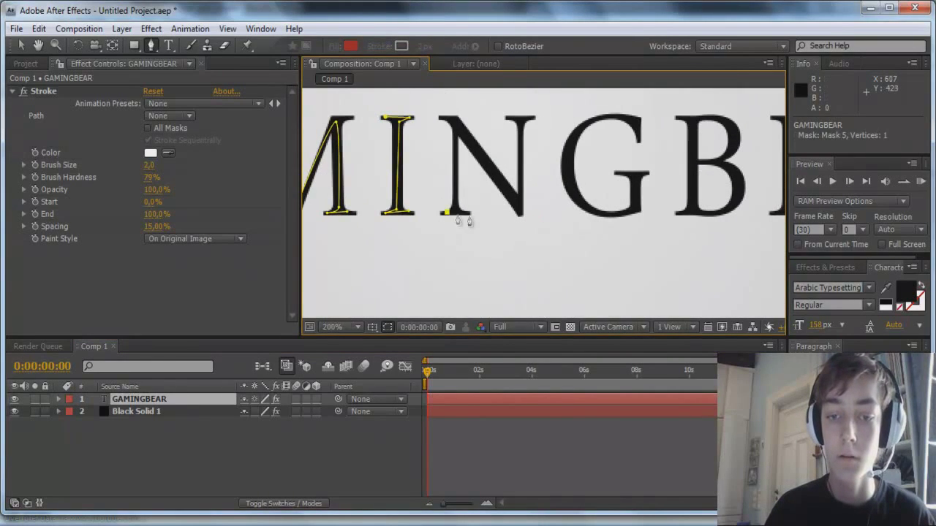
left_click(466, 213)
left_click(458, 118)
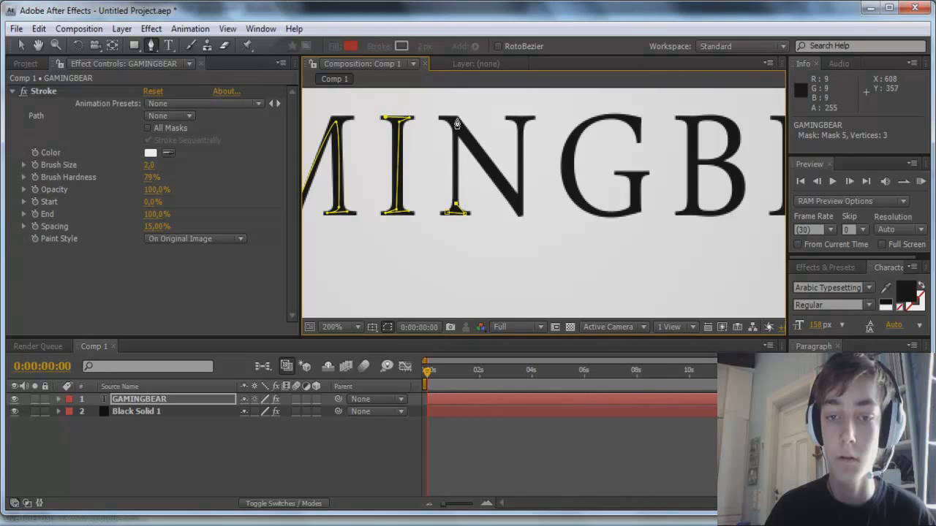
left_click(447, 117)
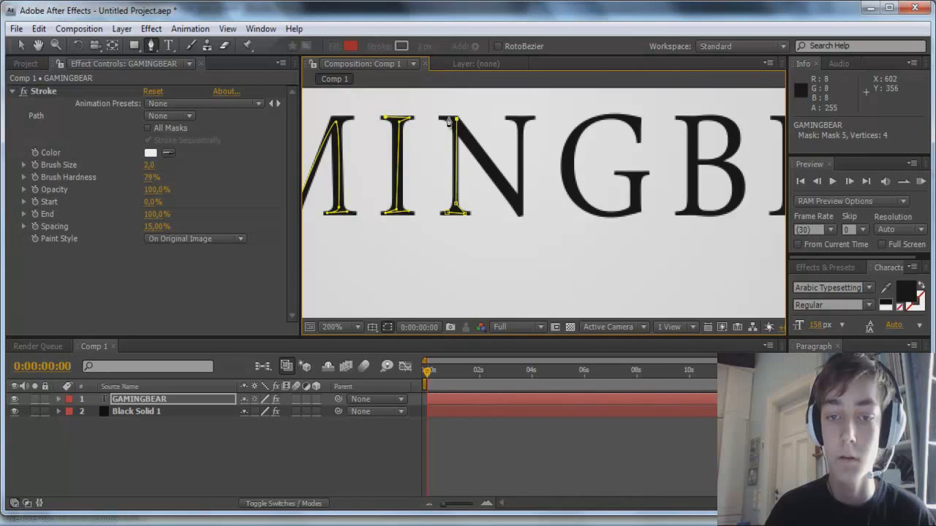
Step: Finish the N mask down the diagonal, up the right stem and across its top serif, and deselect the text layer
left_click(521, 210)
left_click(521, 121)
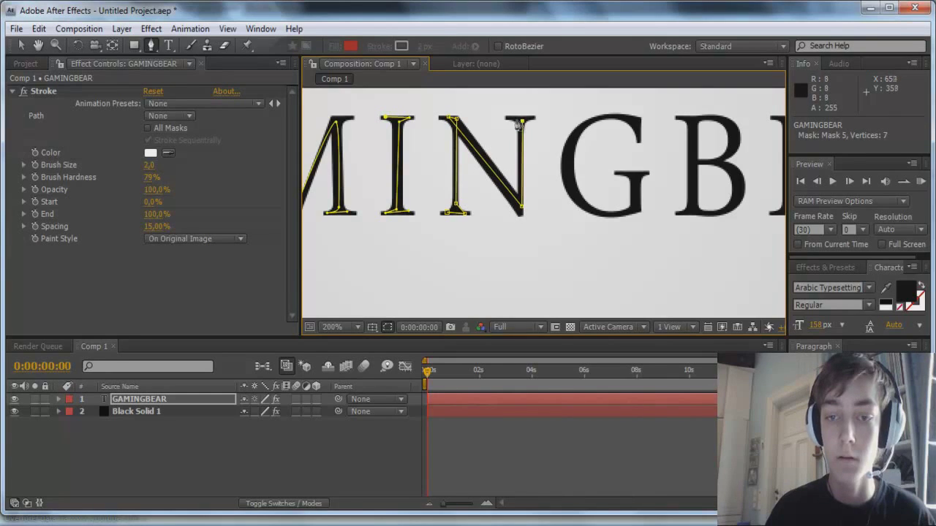
left_click(512, 119)
left_click(531, 120)
scroll(549, 135, "down", 4)
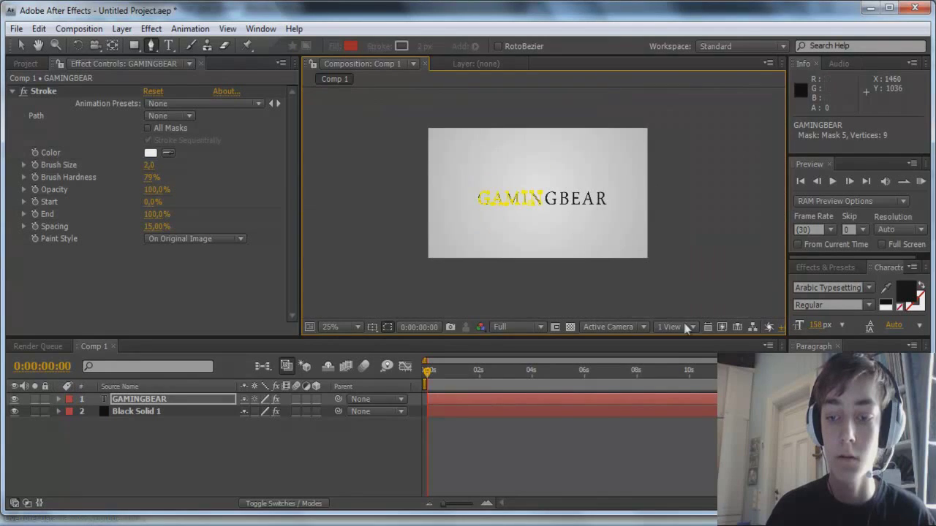
left_click(668, 412)
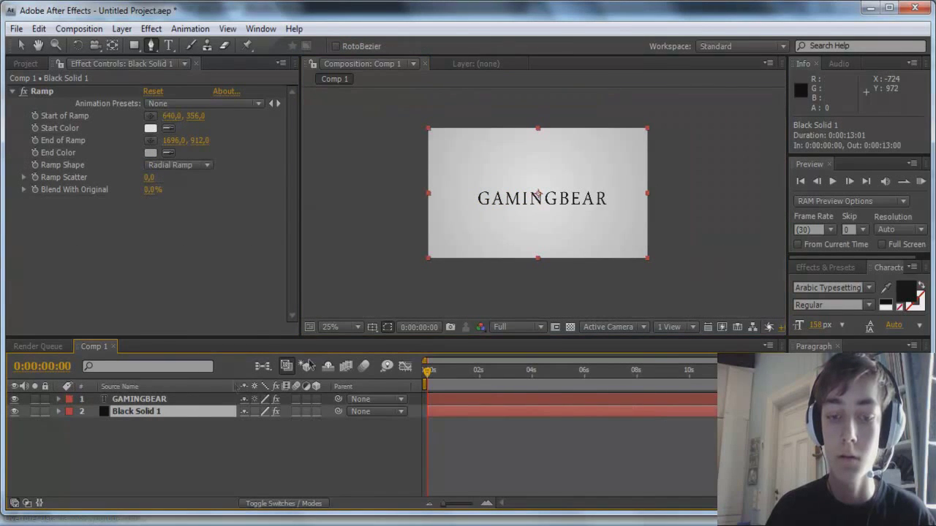
Step: Trace the second G with a new GAMINGBEAR mask, from its inner stem around the bowl to the upper terminal, and end the path
left_click(187, 399)
key("period")
key("period")
key("period")
key("period")
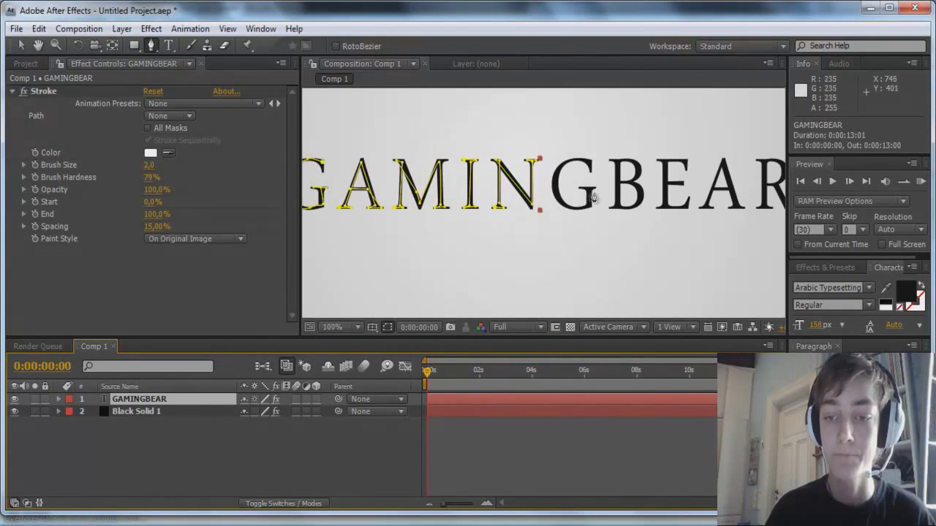
left_click(588, 191)
left_click(587, 204)
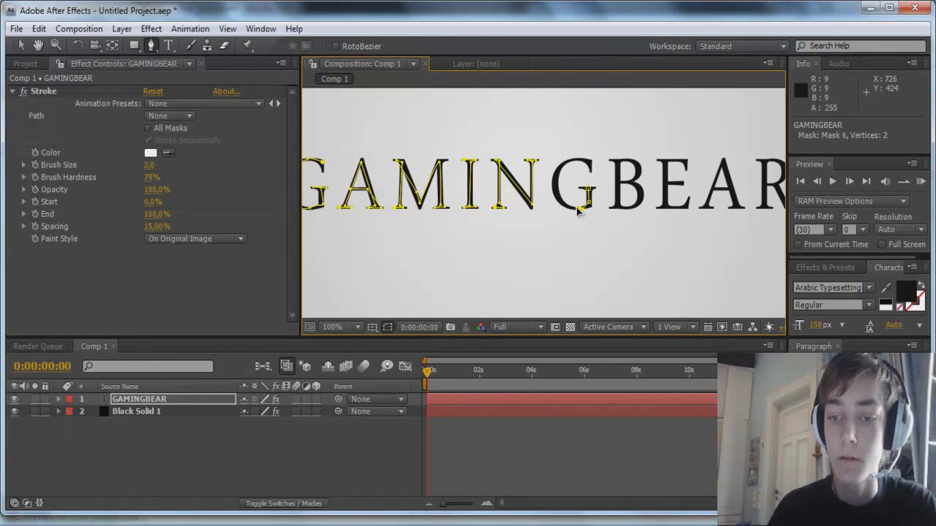
left_click(577, 207)
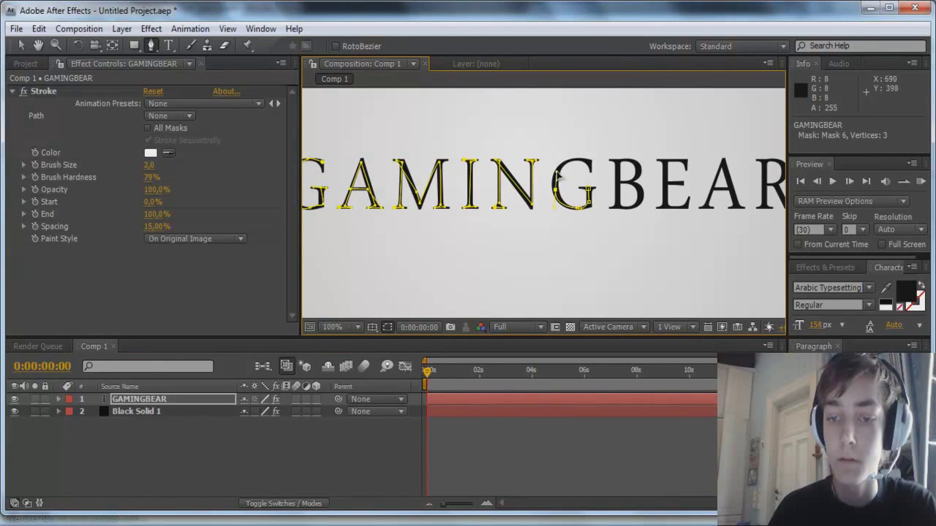
left_click(589, 166)
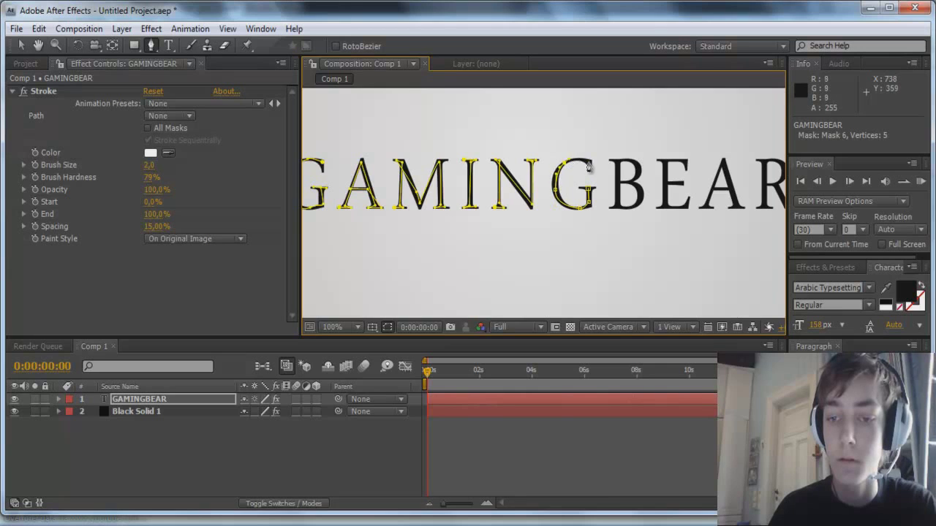
left_click(591, 166)
left_click(590, 174)
scroll(591, 245, "down", 2)
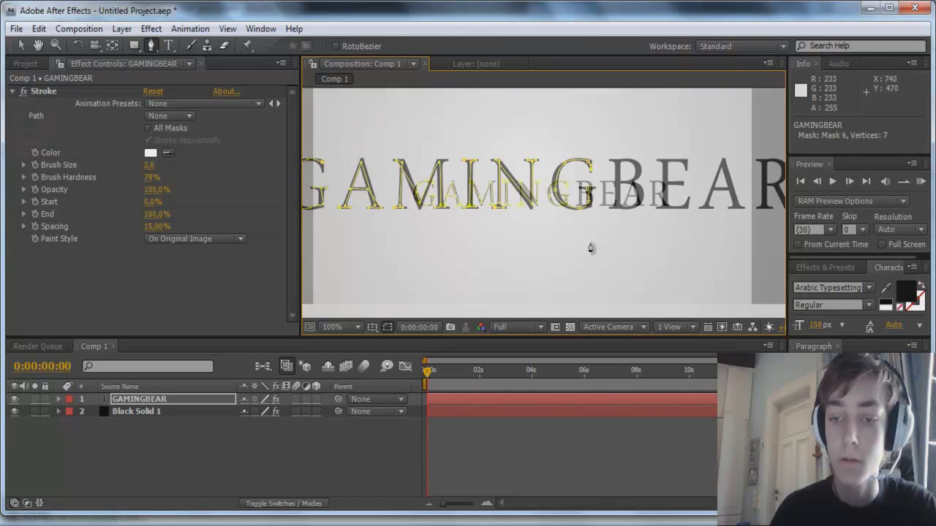
left_click(561, 422)
Step: Trace the letter B with a new GAMINGBEAR mask, following the base, both bowls and the stem, and end the path
left_click(559, 401)
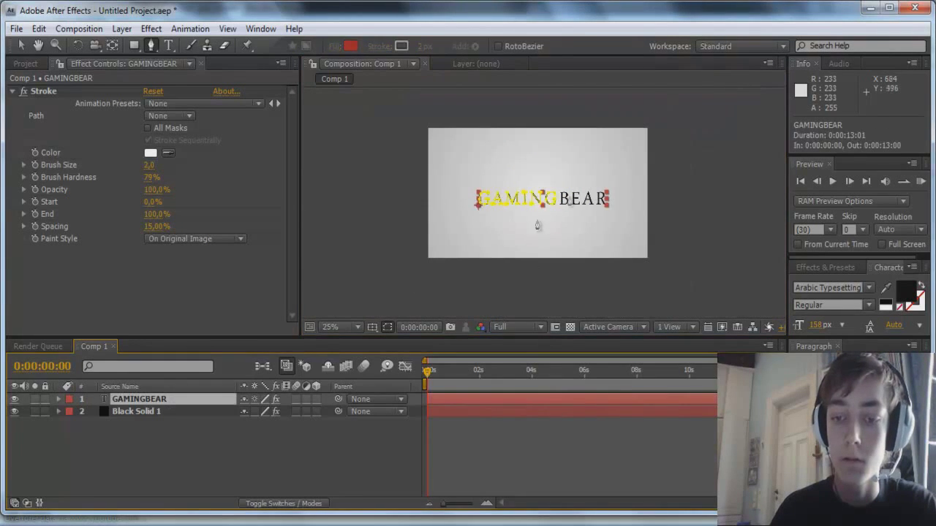
scroll(539, 224, "up", 4)
left_click(614, 208)
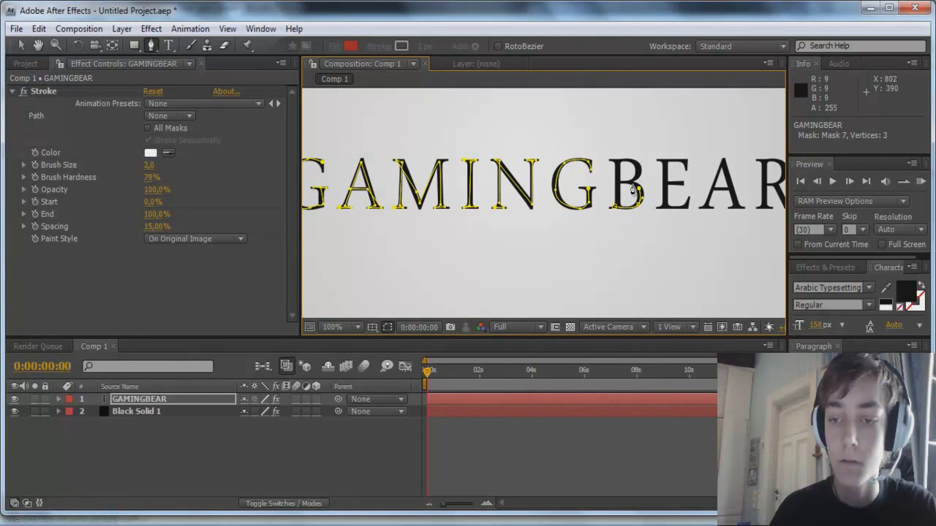
left_click(640, 175)
left_click(640, 165)
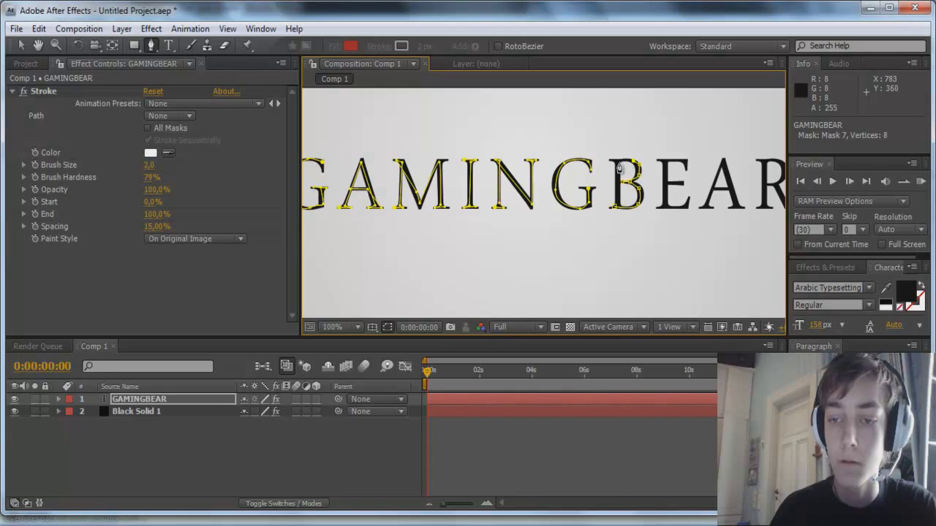
left_click(618, 210)
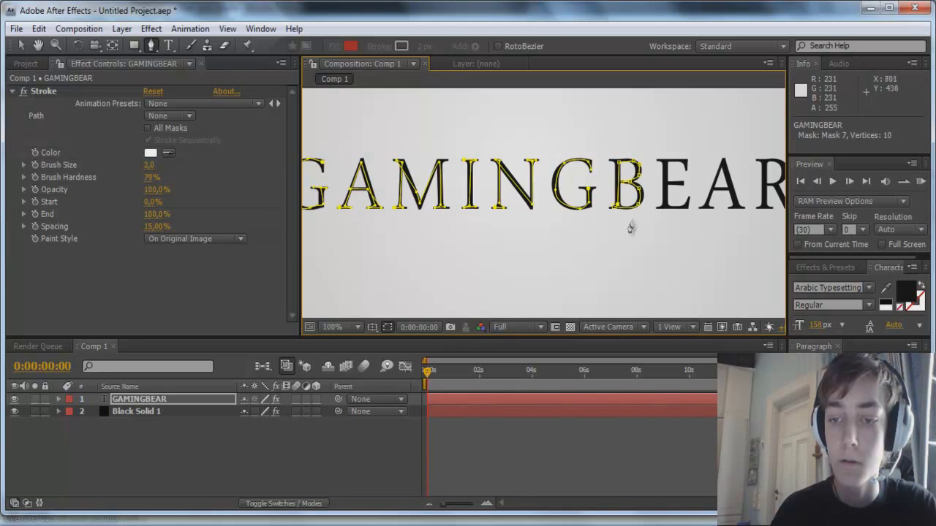
left_click(524, 460)
Step: Start a new mask on the E, tracing its base and lower serif, the stem and the upper arm
left_click(481, 400)
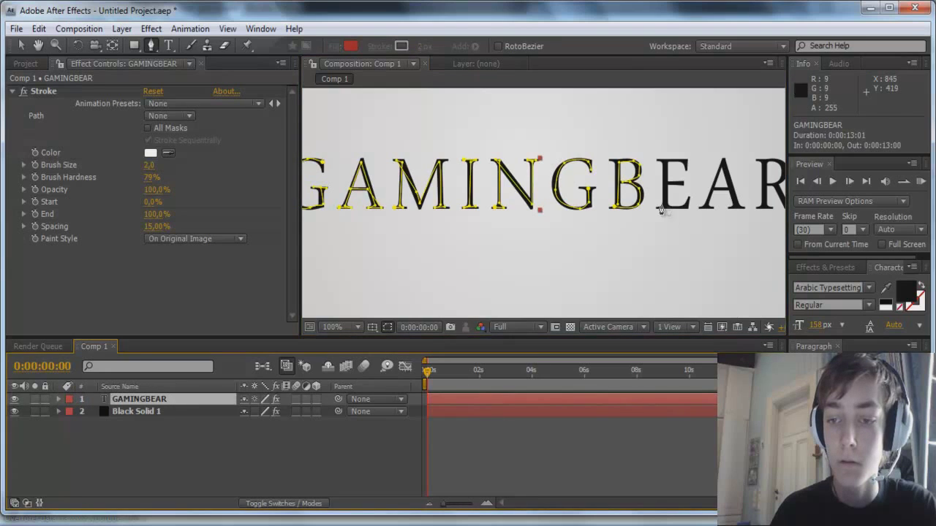
left_click(688, 199)
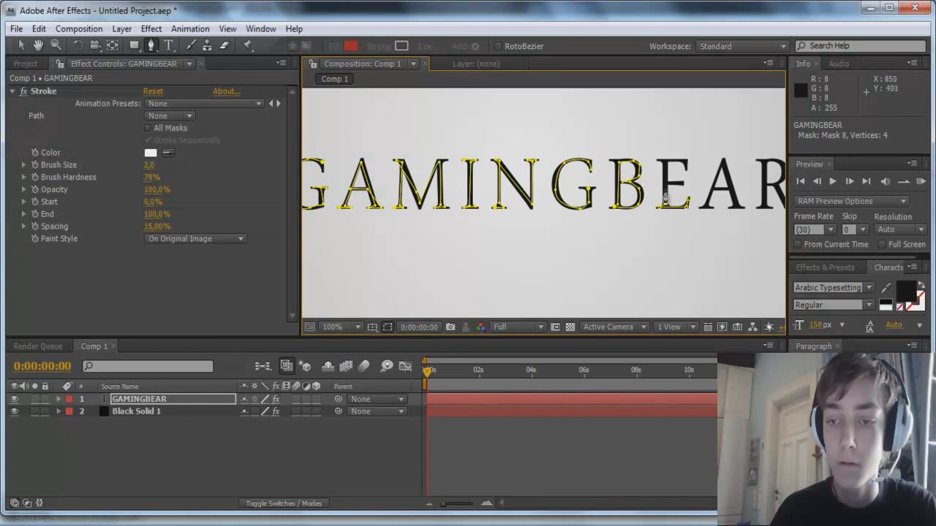
left_click(667, 161)
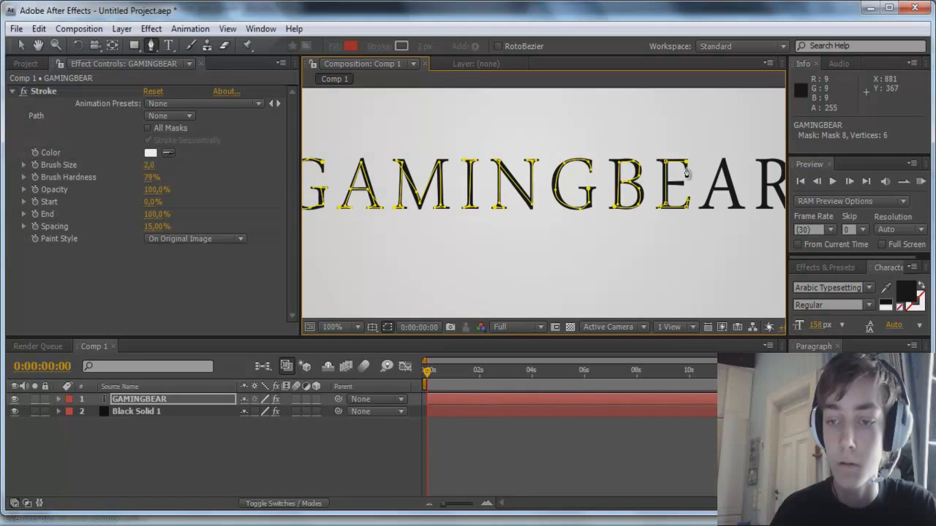
left_click(679, 165)
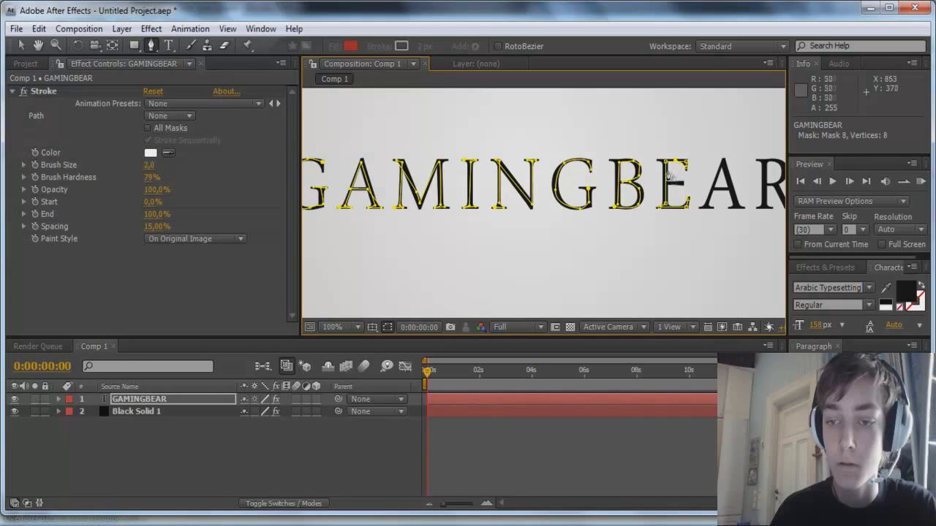
left_click(670, 177)
Step: Finish the E mask back down the stem and along the middle bar, and end the path
scroll(673, 190, "up", 4)
scroll(658, 219, "down", 2)
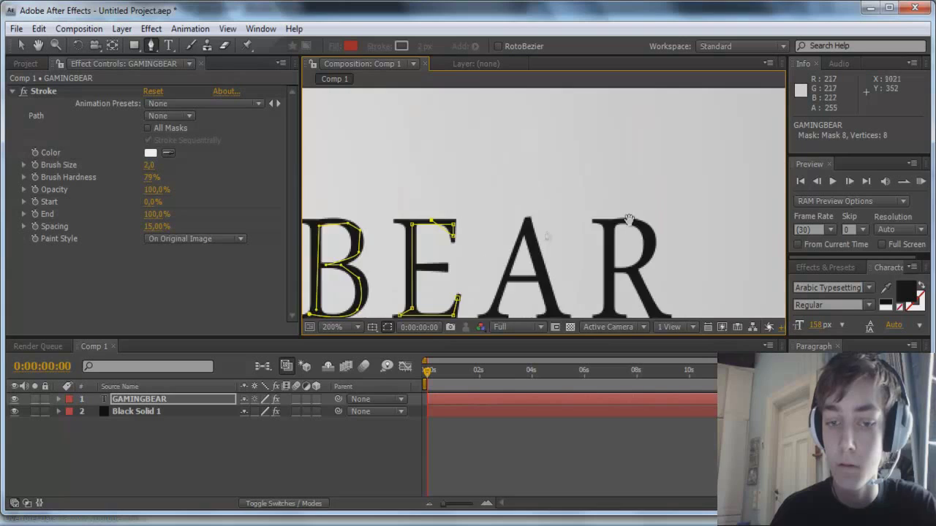
scroll(449, 241, "up", 2)
left_click(394, 197)
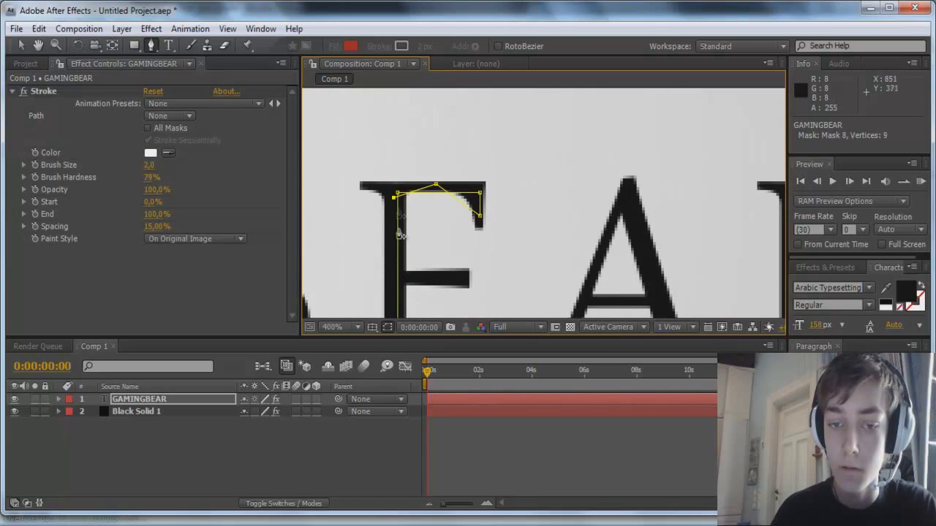
left_click(403, 279)
left_click(460, 277)
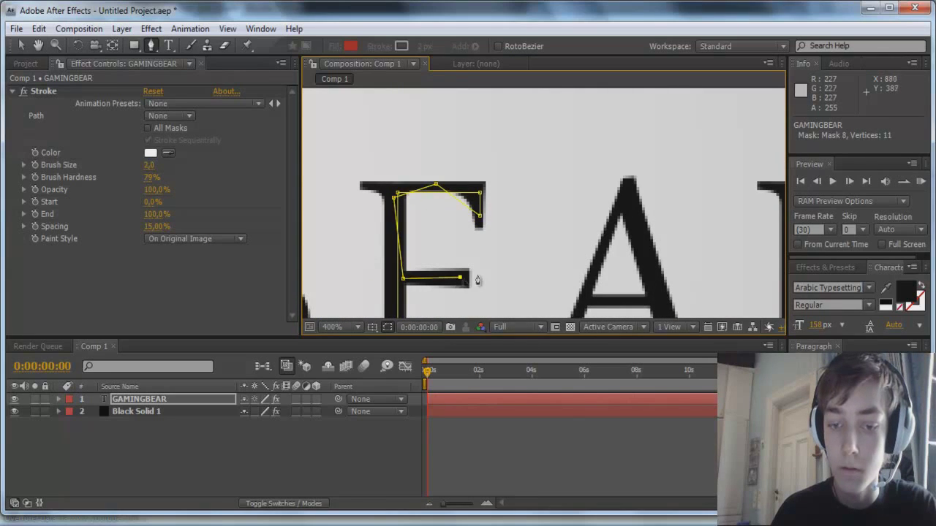
scroll(483, 272, "down", 2)
left_click(528, 438)
Step: Trace the second A with a new GAMINGBEAR mask, following both diagonals and the crossbar, and end the path
left_click(498, 397)
scroll(548, 293, "up", 2)
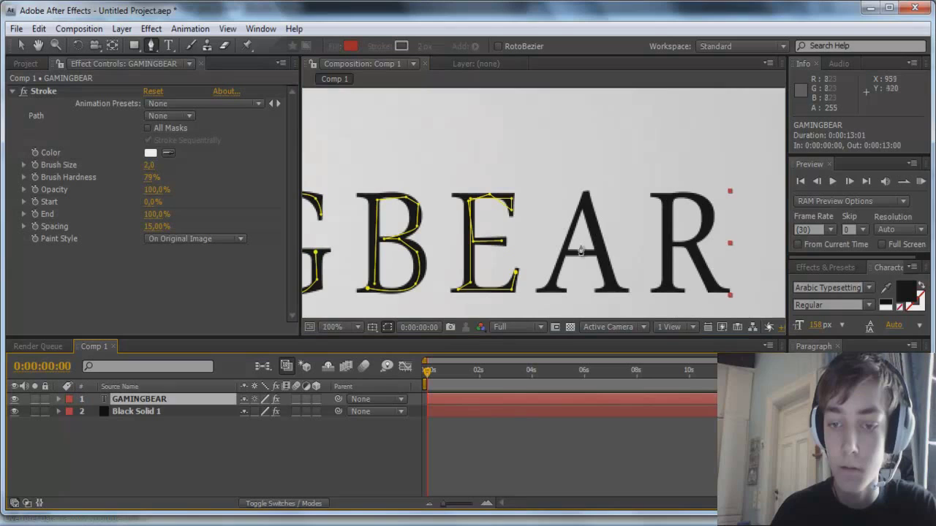
left_click(548, 288)
left_click(585, 194)
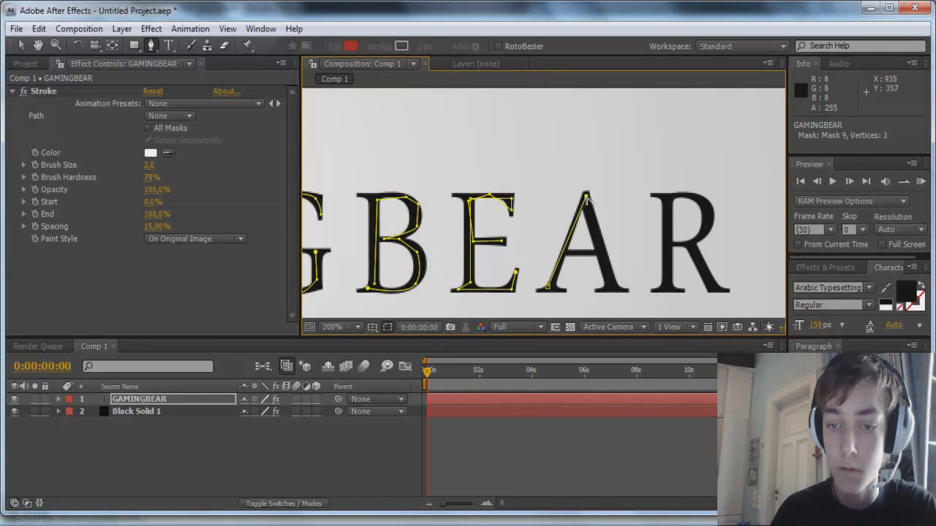
left_click(612, 290)
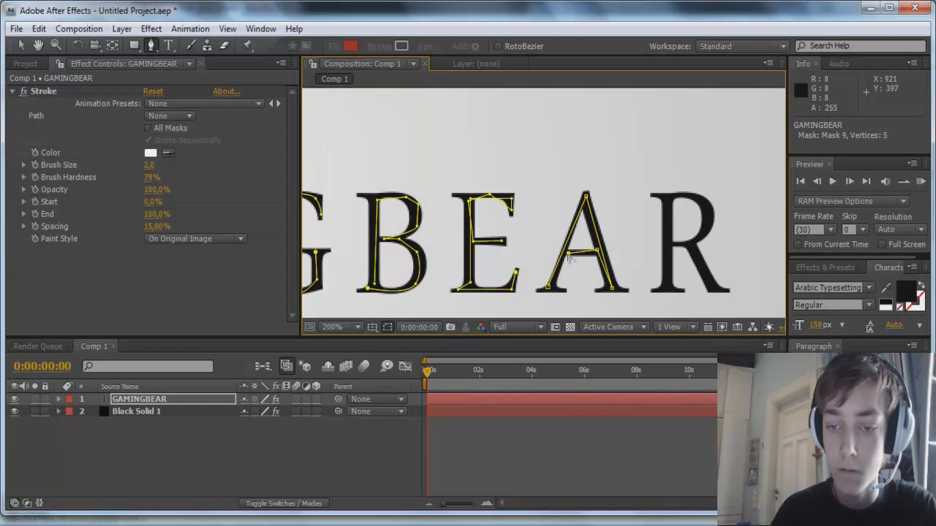
left_click(500, 453)
Step: Trace the letter R with a new GAMINGBEAR mask, following the stem, the bowl and the diagonal leg, and end the path
left_click(504, 401)
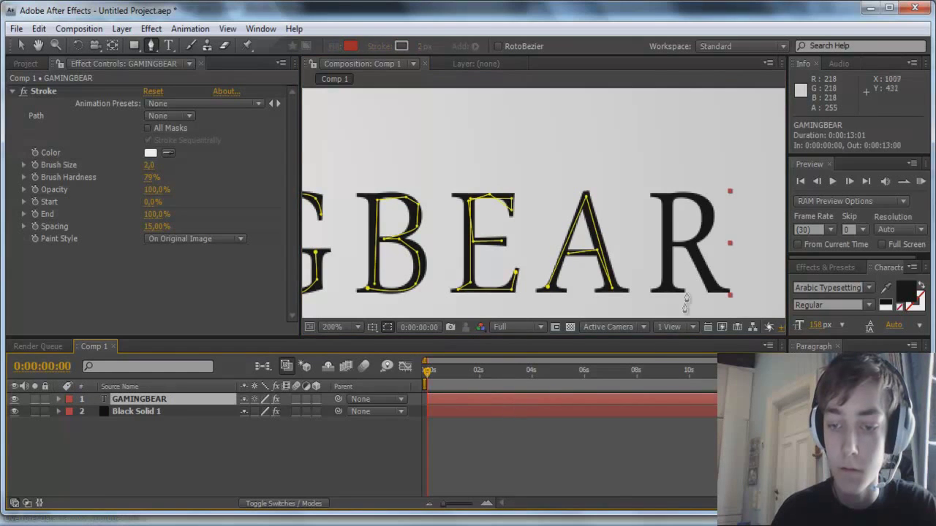
left_click(667, 286)
left_click(668, 197)
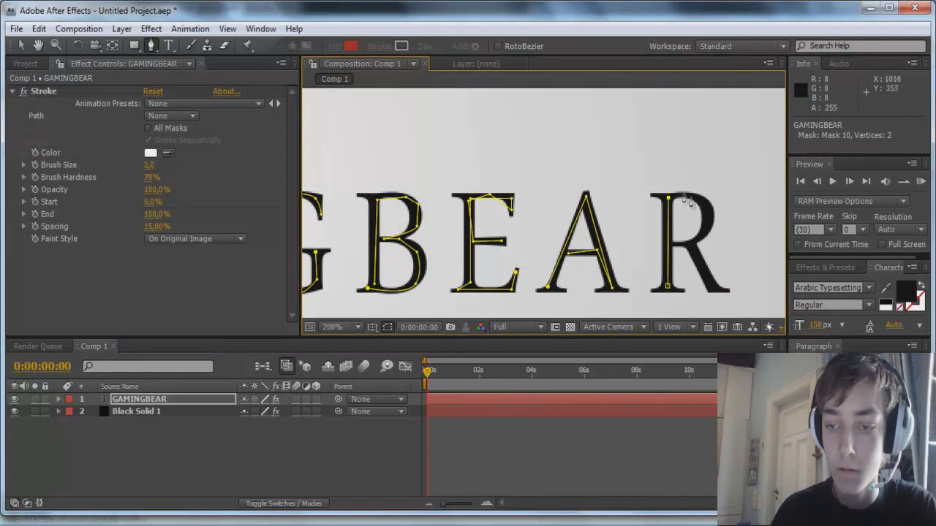
left_click(705, 230)
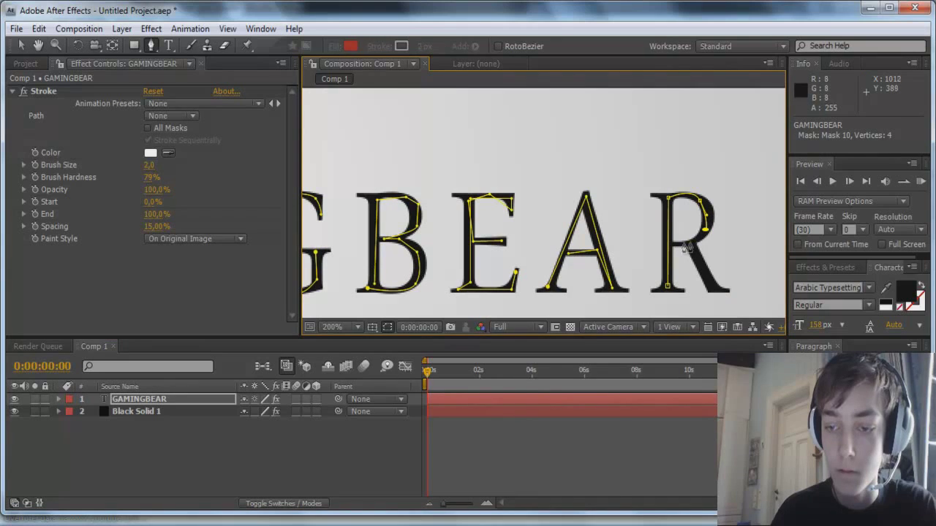
left_click(689, 241)
left_click(672, 244)
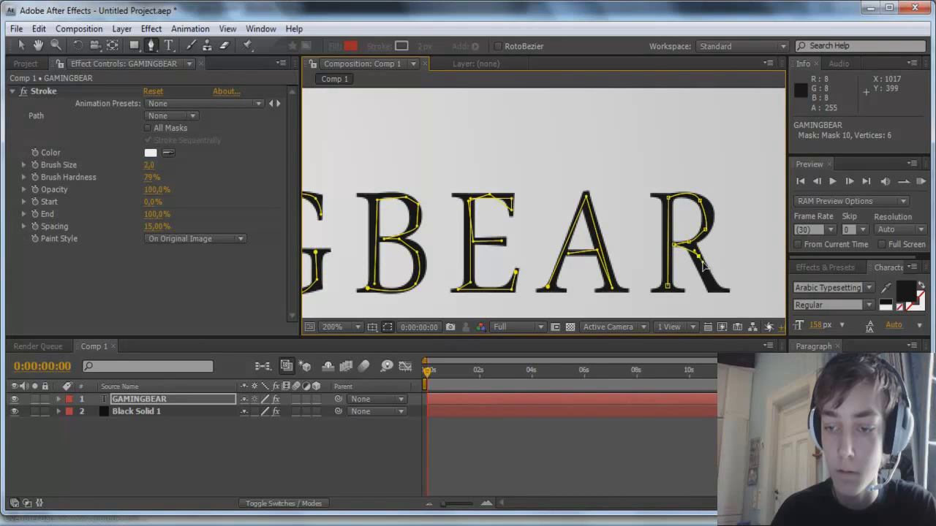
left_click_drag(705, 272, 706, 272)
left_click(712, 288)
scroll(691, 308, "down", 2)
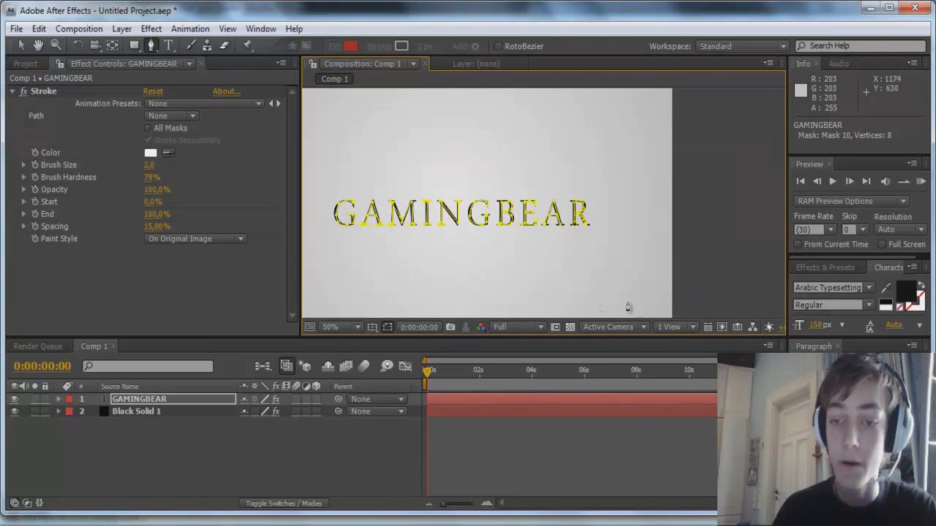
left_click(574, 439)
Step: Apply the GAMINGBEAR layer's Stroke effect to all masks and set its paint style to Reveal Original Image
left_click(527, 400)
scroll(481, 248, "down", 1)
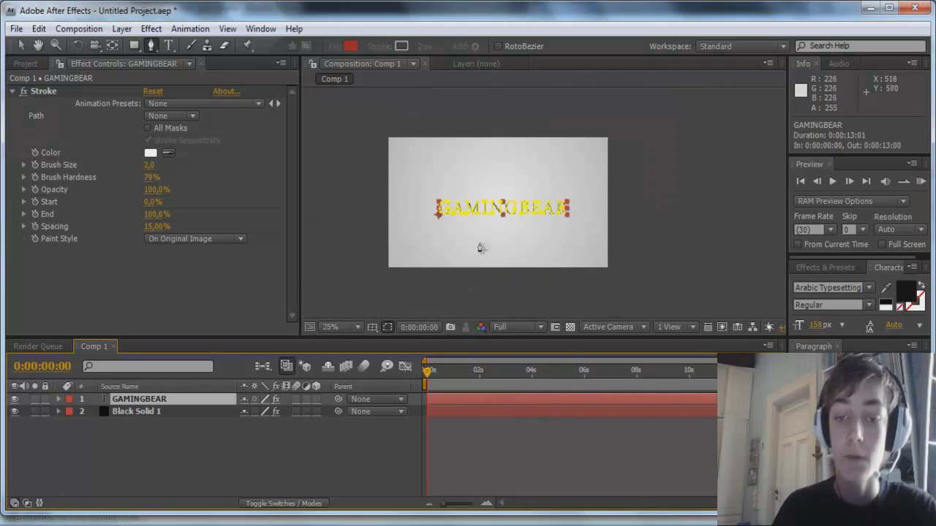
scroll(485, 247, "up", 1)
left_click_drag(466, 246, 497, 244)
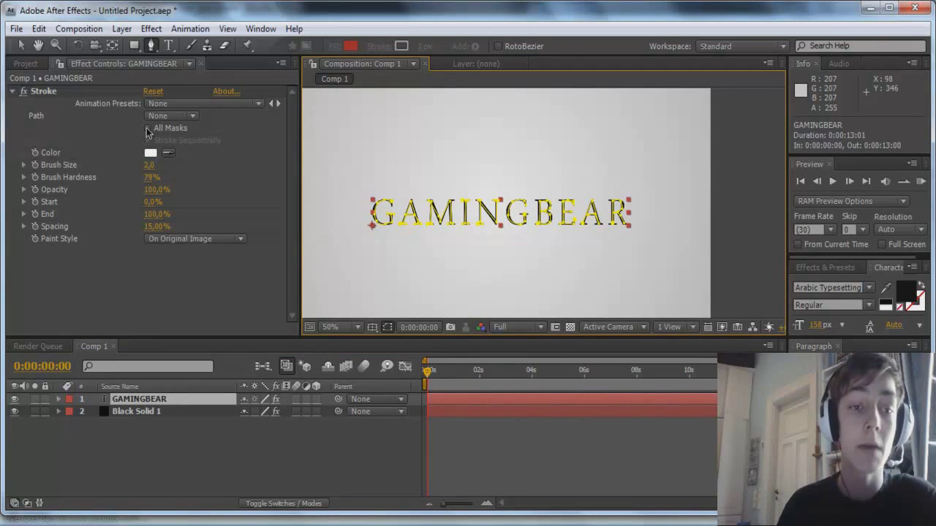
left_click(148, 130)
left_click(217, 239)
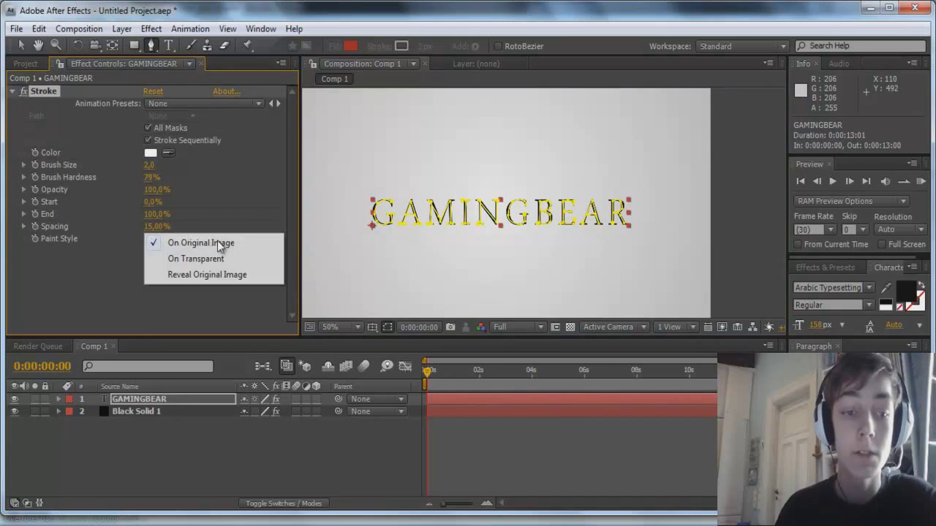
left_click(235, 277)
Step: Switch to the Selection tool, deselect the text layer and examine how the strokes reveal the lettering up close
scroll(459, 249, "down", 2)
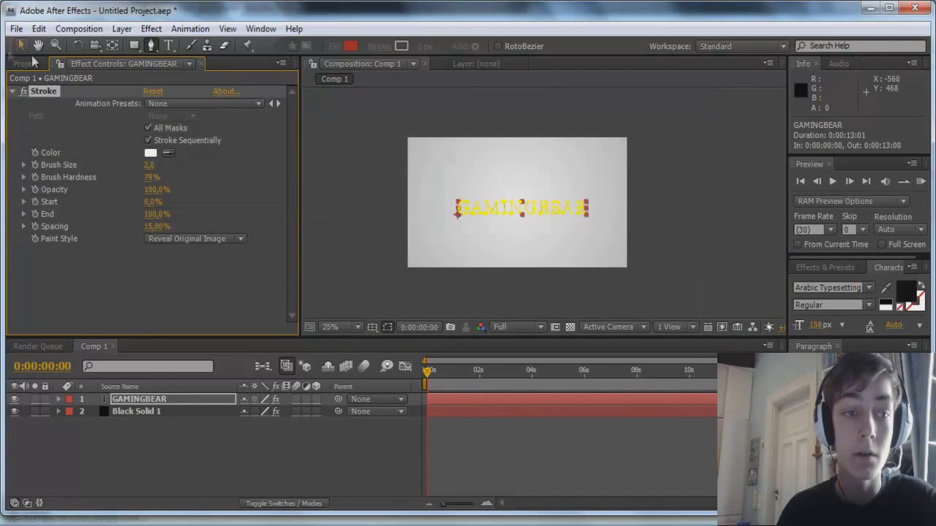
left_click(20, 45)
scroll(485, 258, "up", 2)
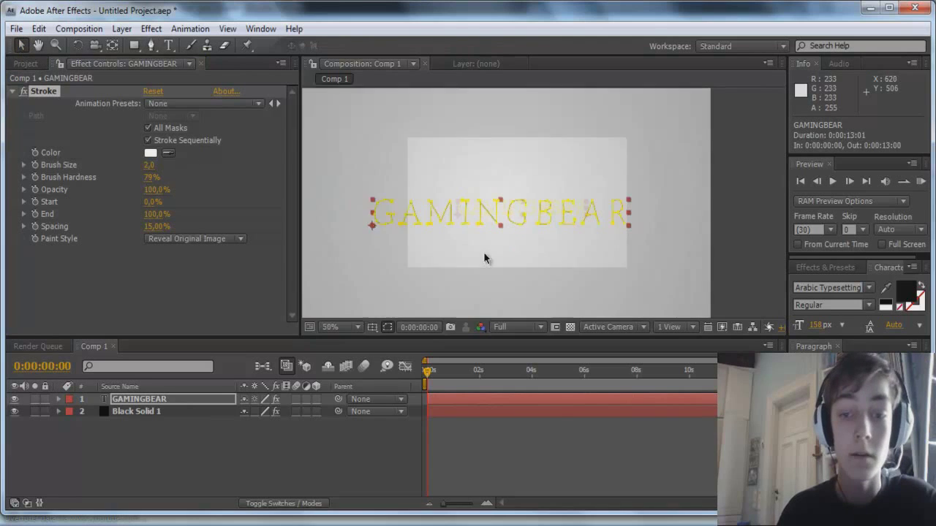
left_click(395, 253)
scroll(414, 252, "down", 2)
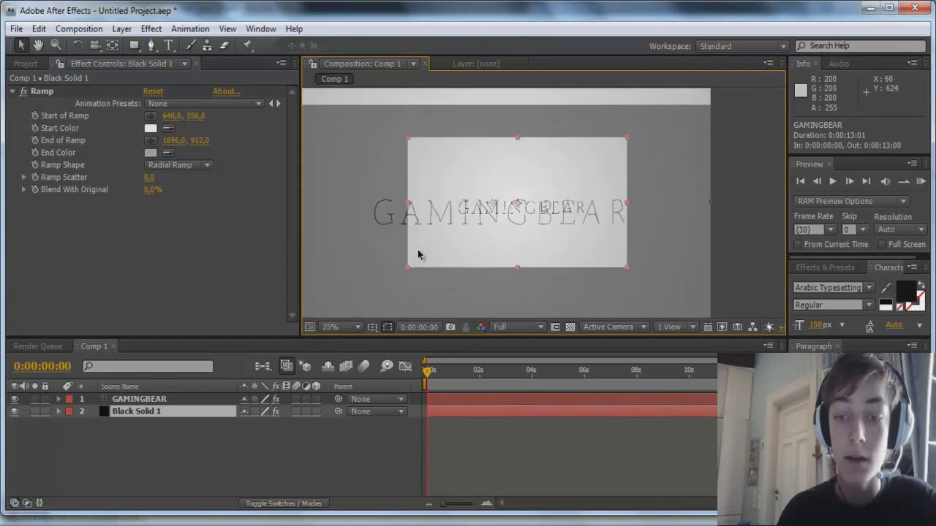
scroll(418, 255, "up", 4)
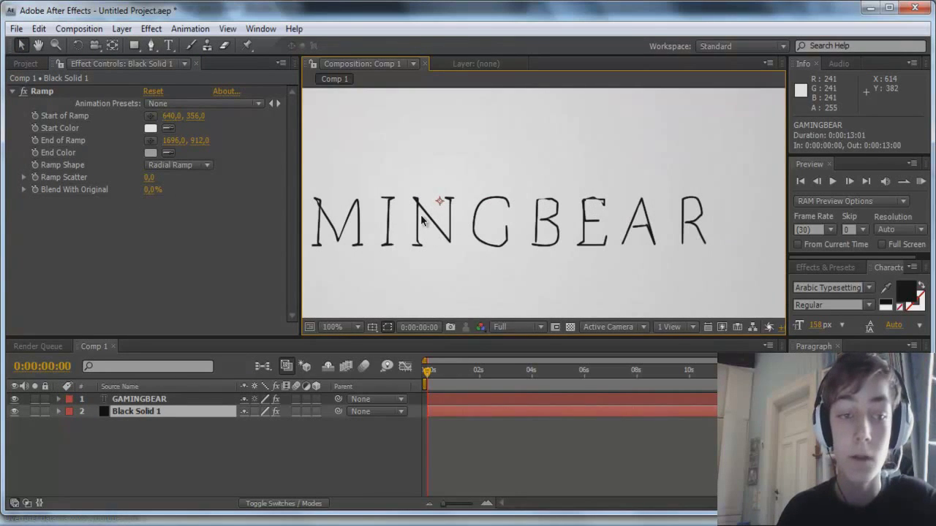
scroll(422, 214, "down", 2)
scroll(425, 294, "up", 2)
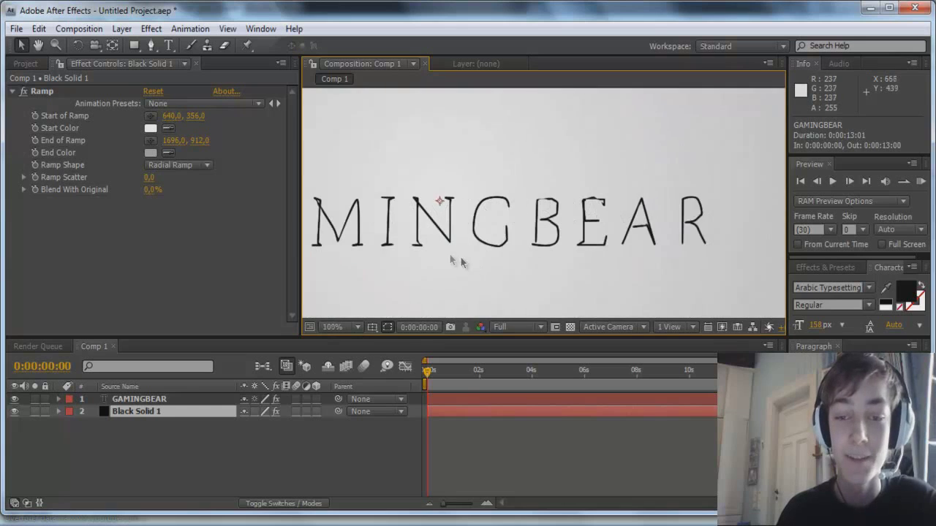
left_click_drag(459, 234, 570, 217)
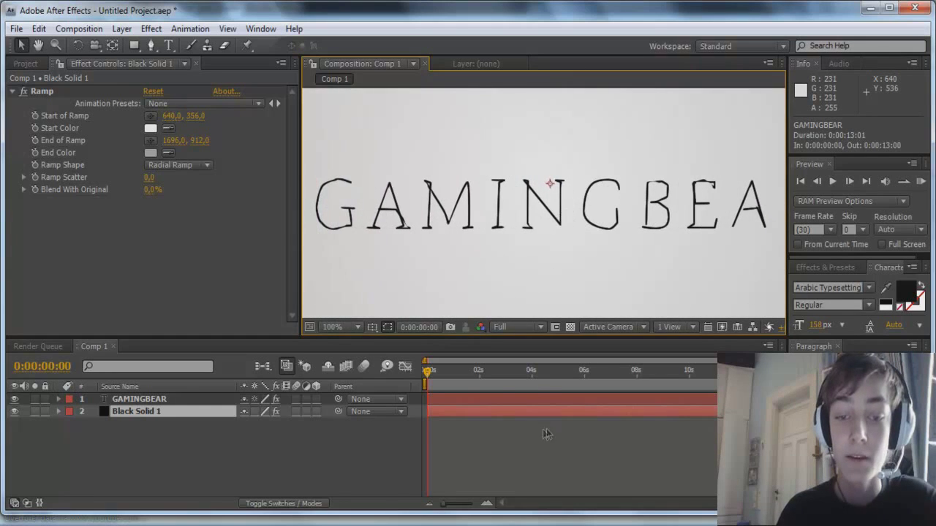
Step: Select the GAMINGBEAR layer again and turn off All Masks in its Stroke effect
left_click(488, 400)
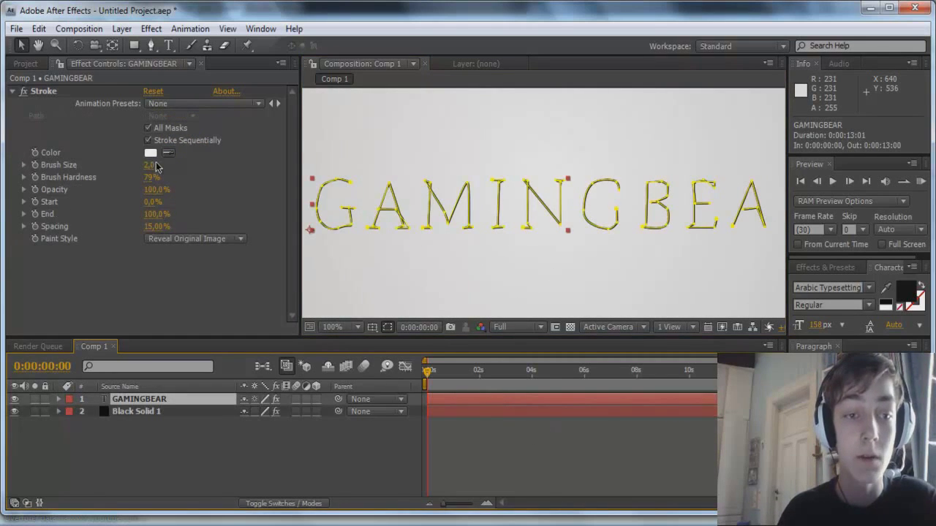
left_click(150, 129)
scroll(562, 269, "down", 2)
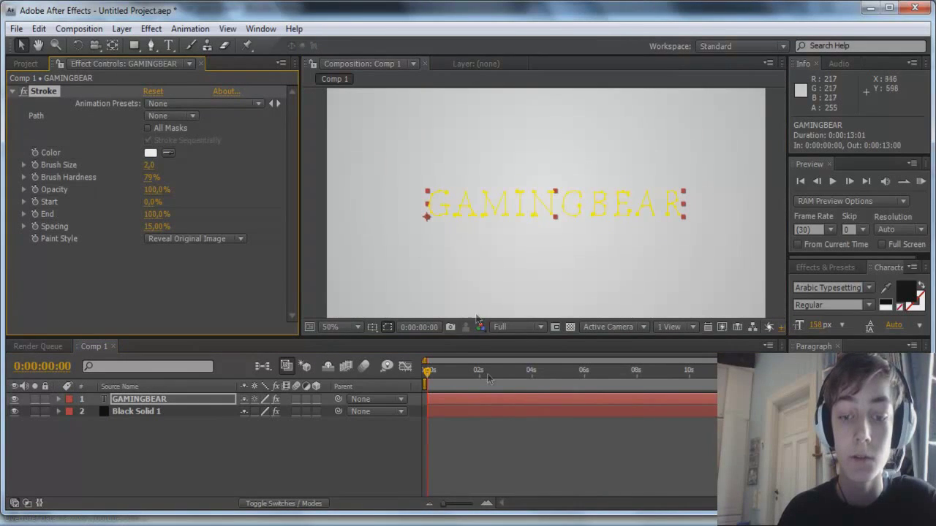
Step: Undo the accidental brush hardness change and turn All Masks back on in the GAMINGBEAR layer's Stroke effect
mouse_move(438, 370)
left_mouse_down()
mouse_move(467, 371)
mouse_move(424, 371)
left_mouse_up()
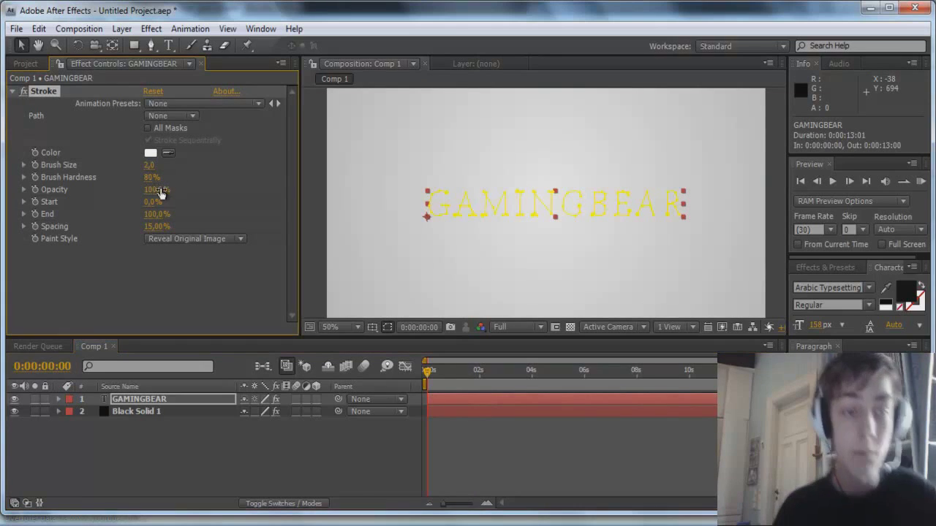
key("ctrl+z")
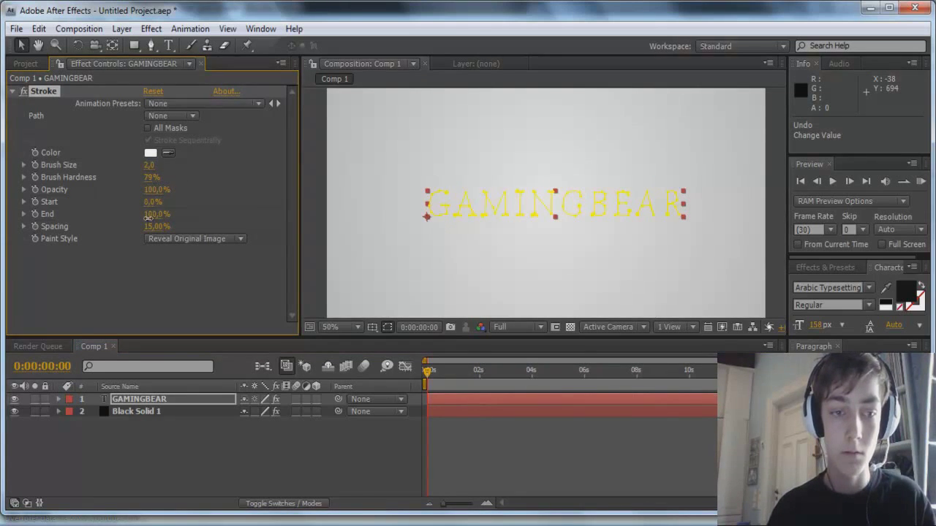
left_click(150, 128)
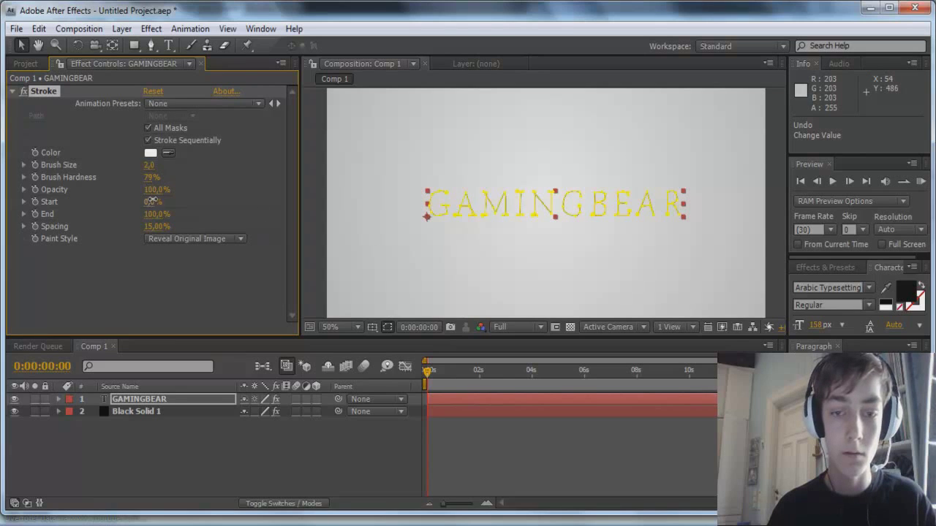
Step: Test the Stroke reveal by lowering End to 0%, viewing the lettering without selection, and returning End to 100%
left_click_drag(183, 200, 188, 202)
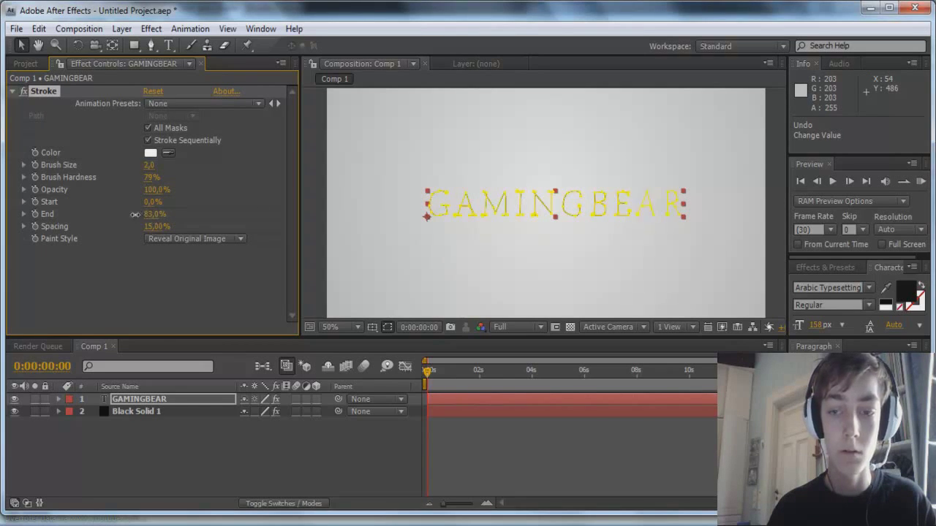
left_click_drag(125, 218, 80, 230)
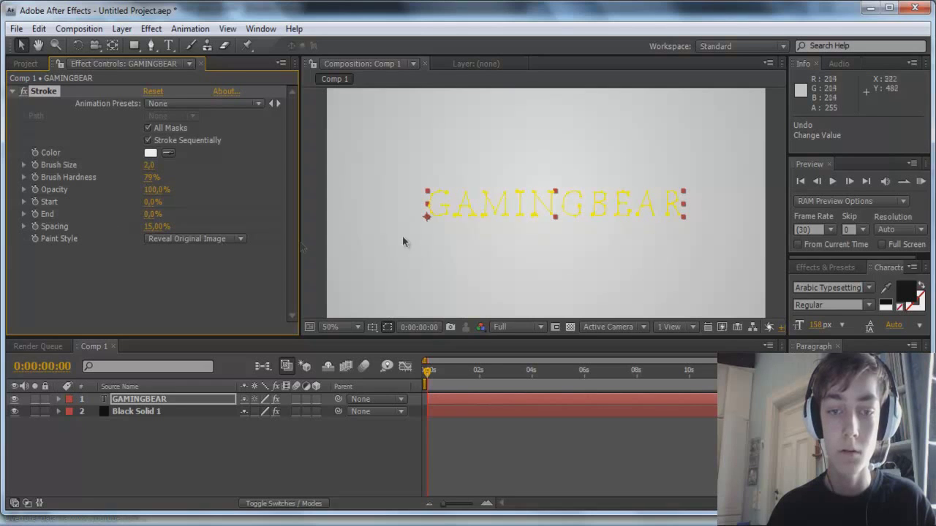
left_click(383, 234)
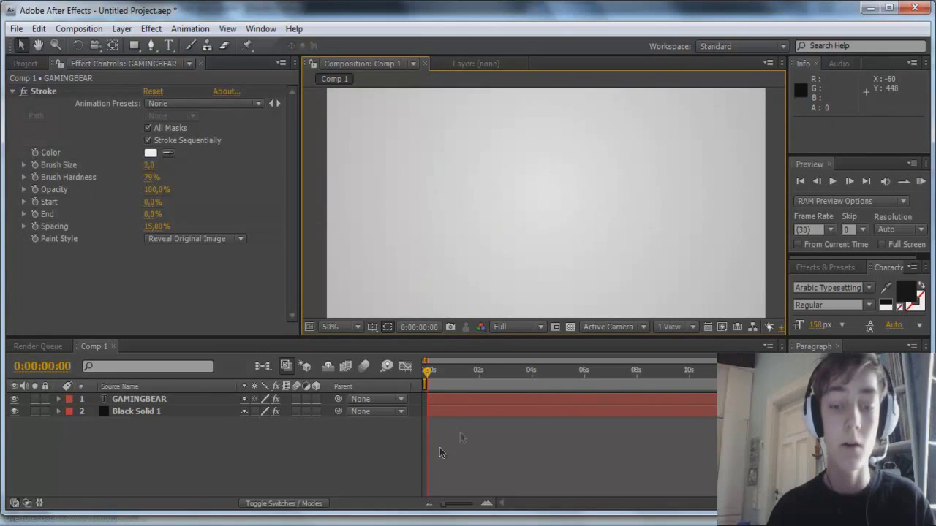
left_click(462, 398)
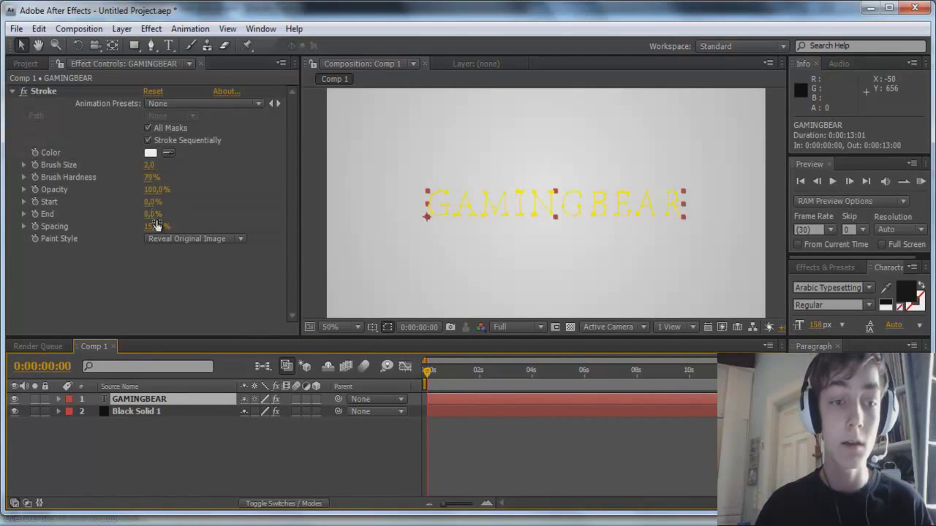
left_click_drag(148, 217, 363, 234)
scroll(385, 231, "down", 2)
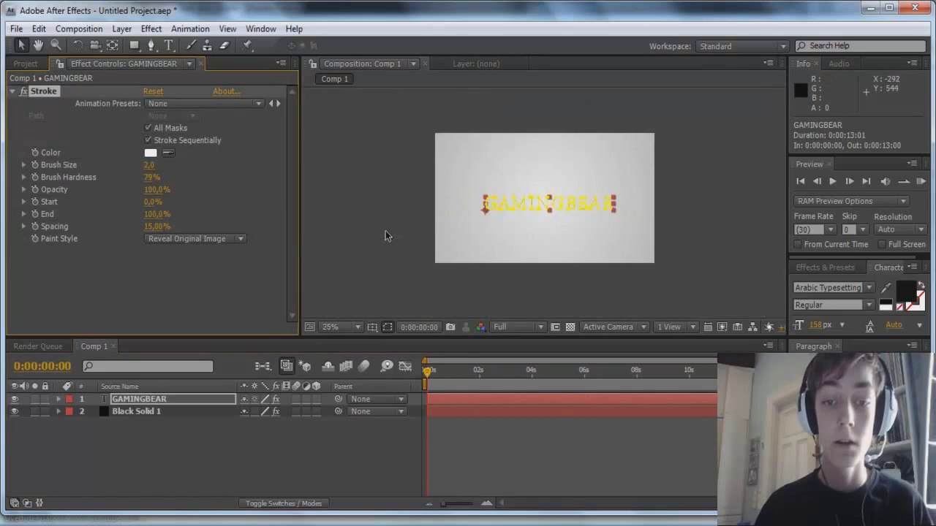
Step: Inspect the revealed lettering up close, undo the brush hardness change and raise the Stroke brush size to 3.2
left_click(388, 232)
key("period")
key("period")
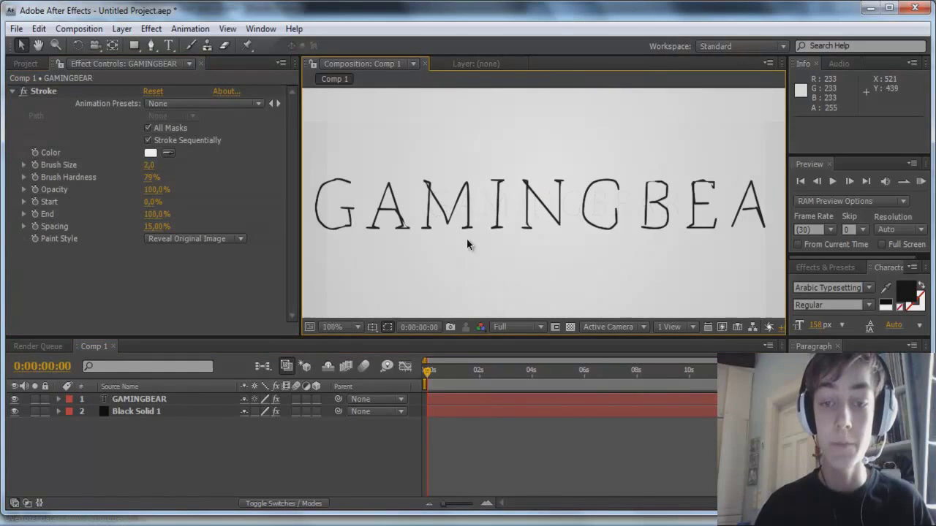
left_click(150, 180)
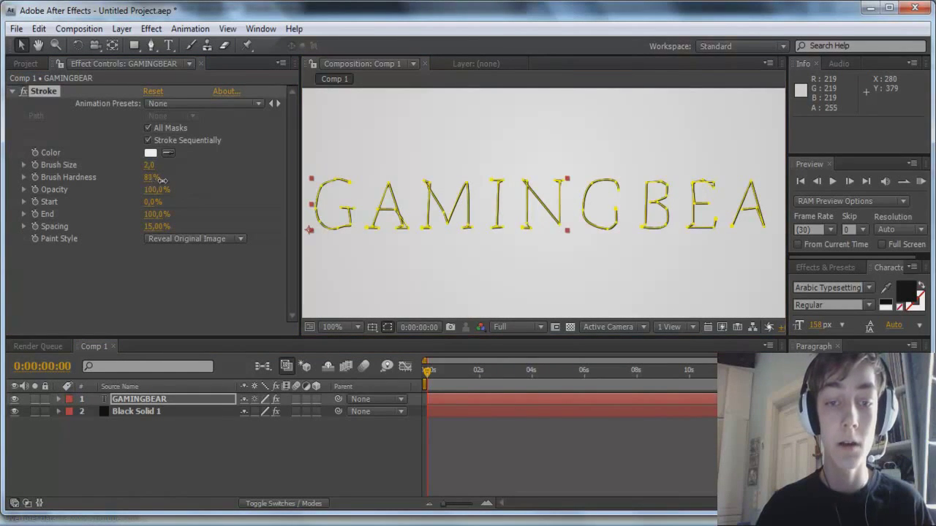
key("ctrl+z")
left_click_drag(163, 180, 156, 167)
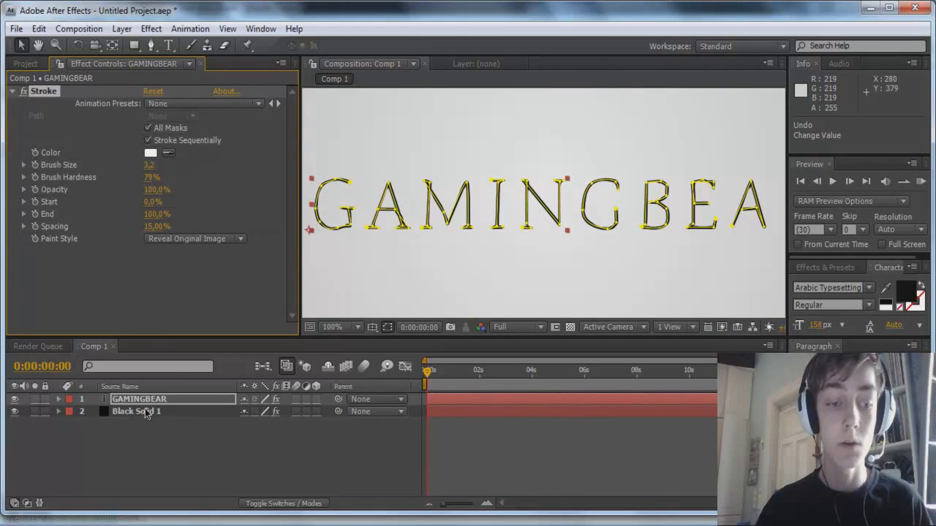
Step: Switch the Stroke paint style to On Original Image to compare the white strokes with the black lettering
left_click(169, 241)
left_click(187, 206)
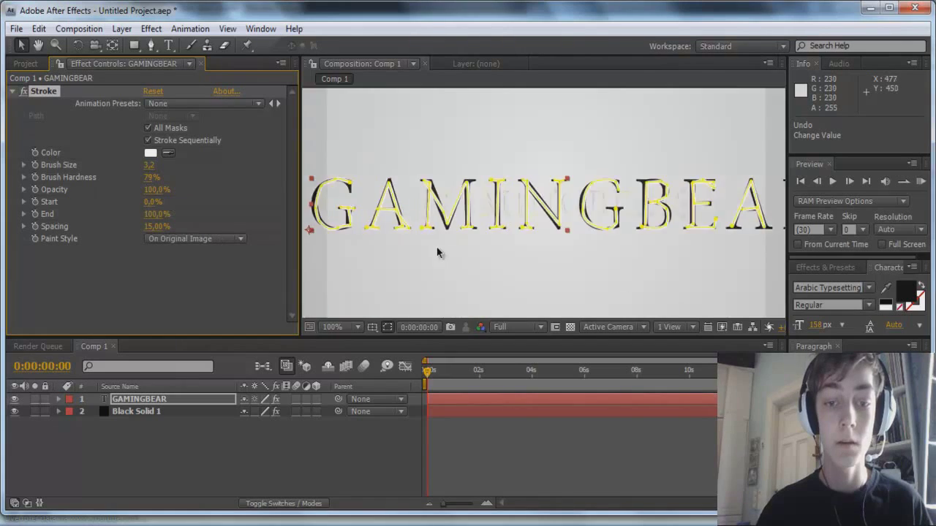
scroll(387, 241, "down", 2)
scroll(395, 216, "up", 4)
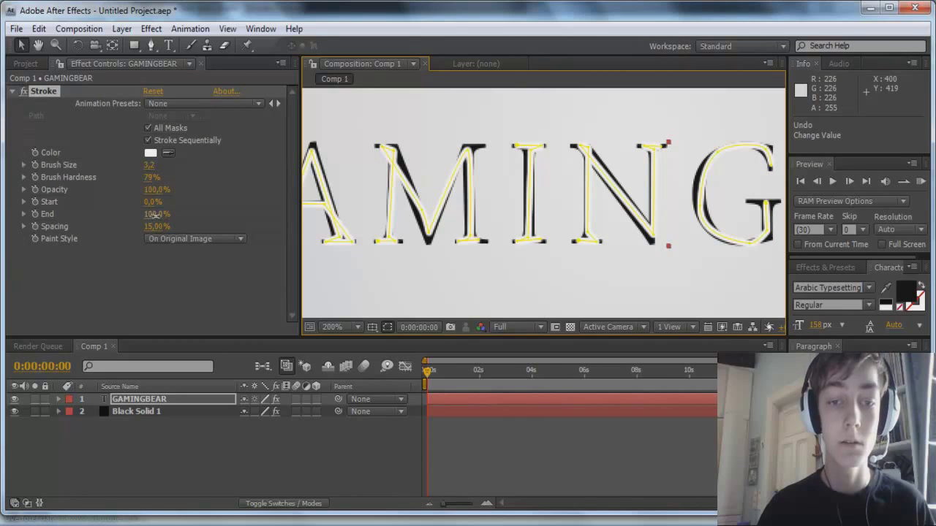
Step: Increase the Stroke brush size to 9.1 and check how well the strokes cover the letters
key("ctrl+z")
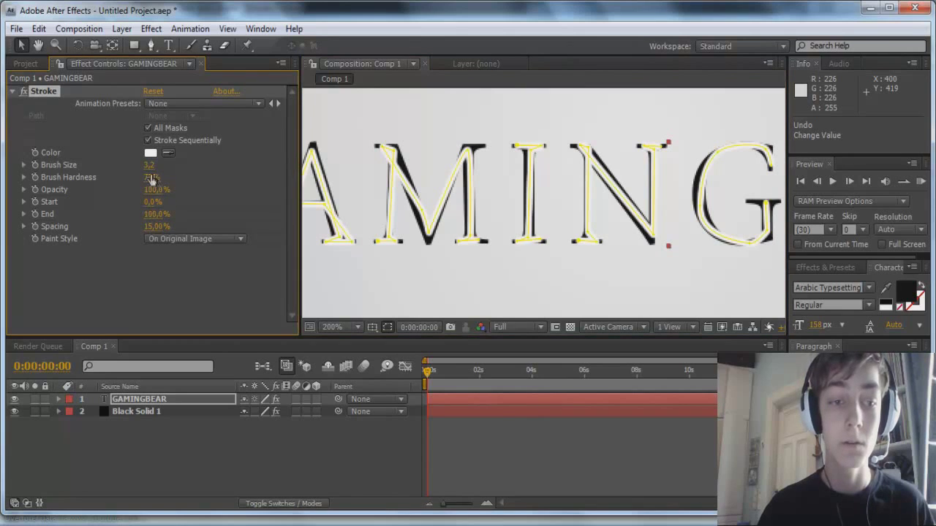
left_click(152, 177)
left_click(184, 169)
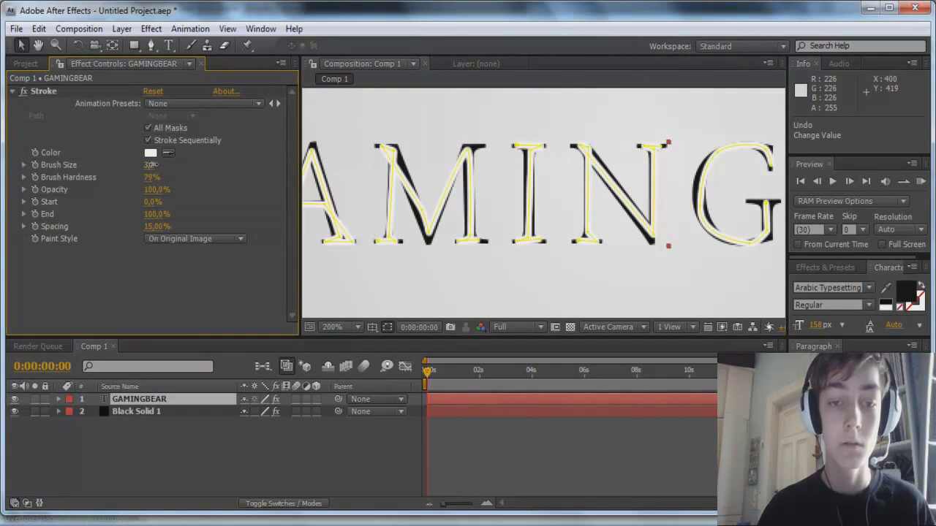
left_click_drag(152, 165, 165, 160)
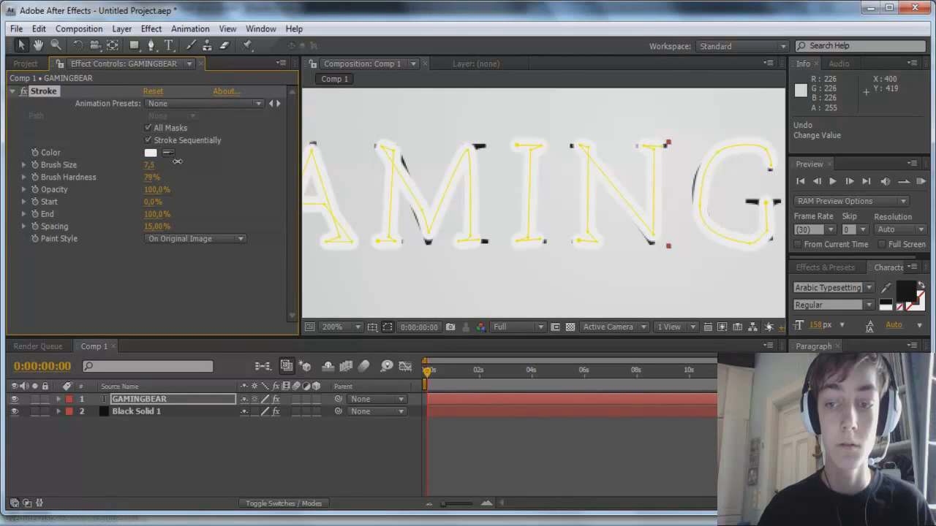
left_click_drag(182, 158, 182, 157)
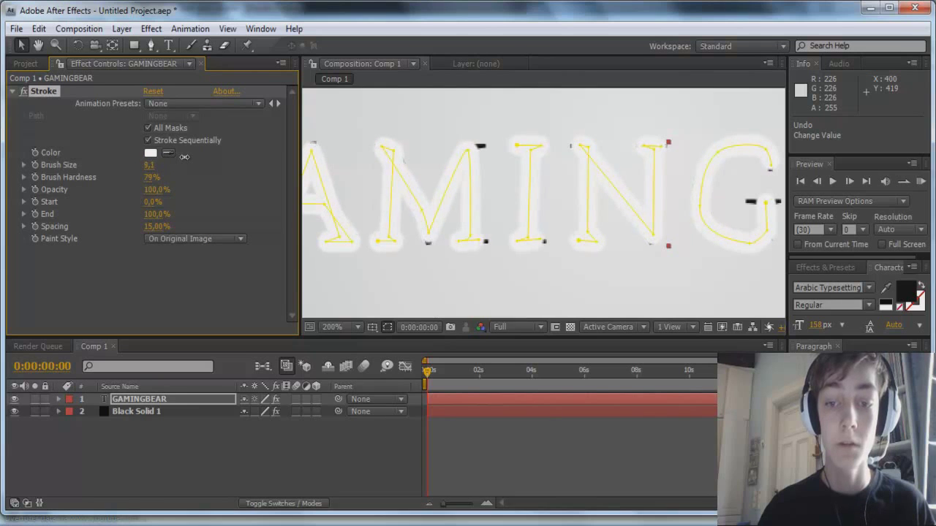
left_click_drag(478, 204, 696, 197)
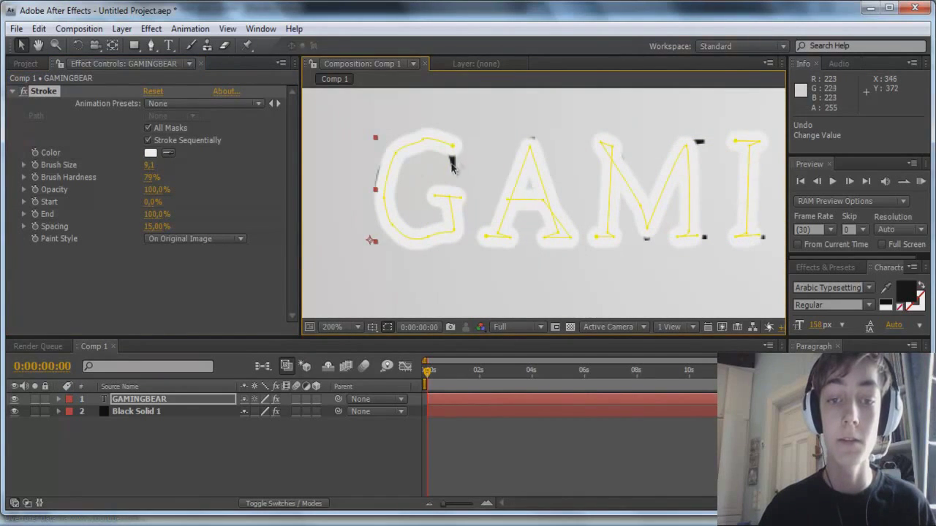
scroll(488, 217, "down", 4)
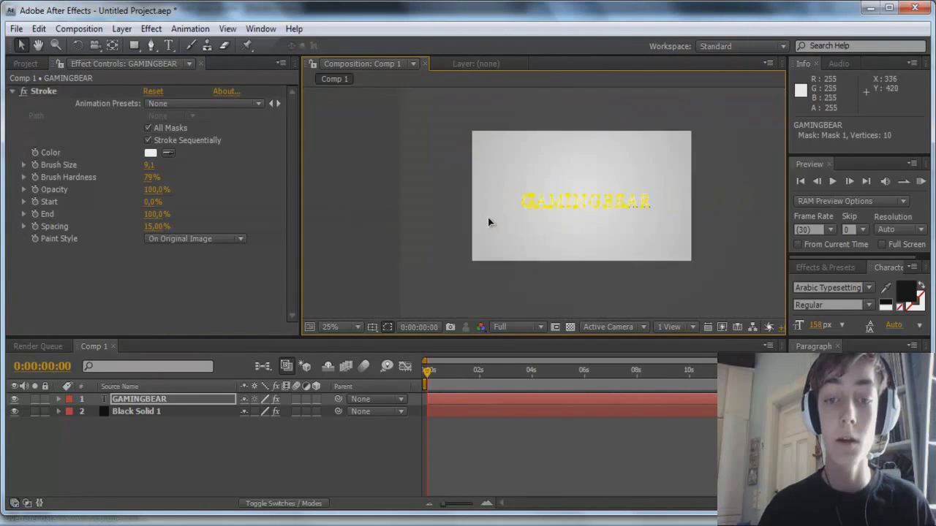
scroll(395, 223, "up", 3)
scroll(410, 220, "down", 3)
left_click(430, 208)
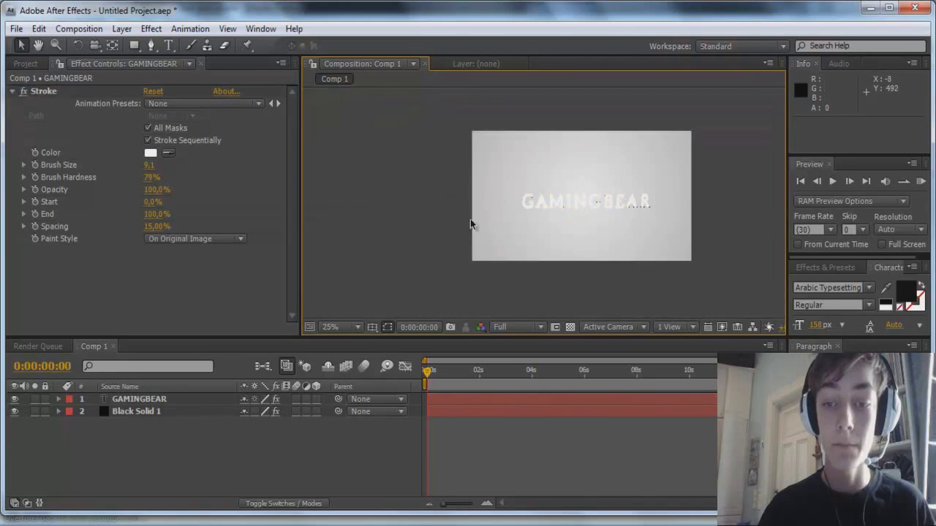
scroll(470, 220, "up", 3)
Step: Lower the upper end point of the first G's mask onto the uncovered tip of the letter
left_click(121, 399)
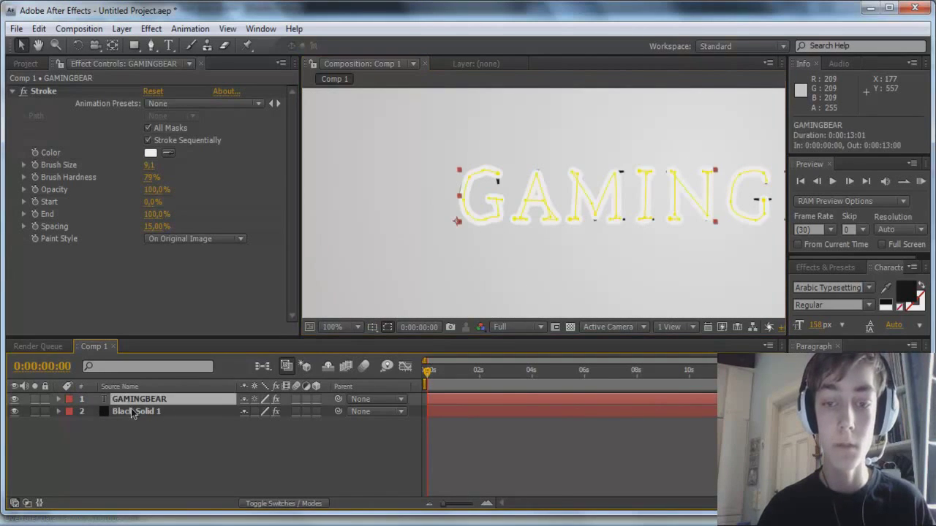
left_click(134, 412)
left_click(192, 401)
scroll(549, 198, "up", 1)
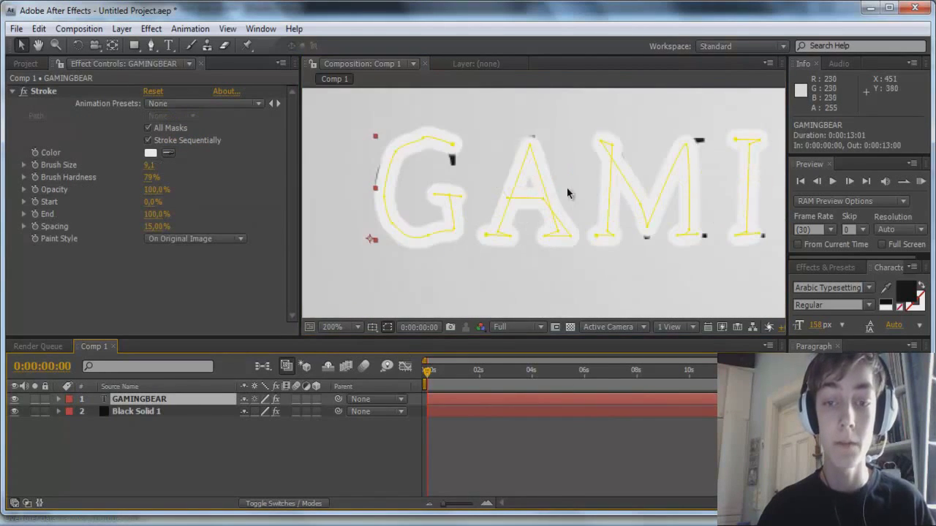
scroll(452, 154, "up", 2)
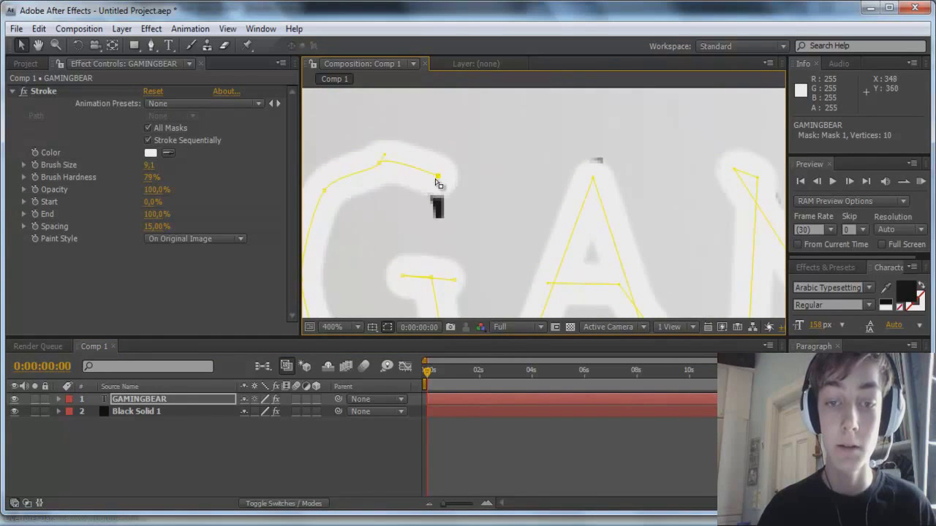
left_click_drag(439, 178, 439, 202)
scroll(438, 203, "down", 6)
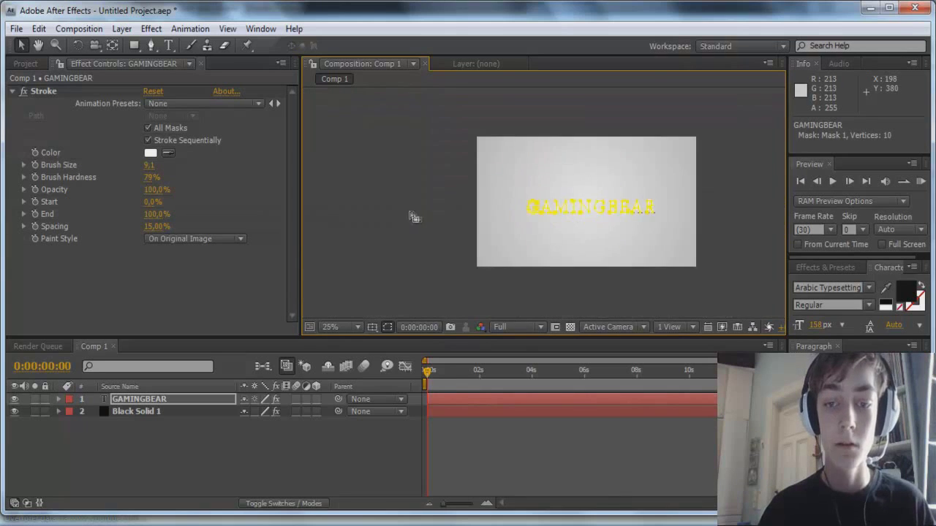
Step: Set the Stroke effect's paint style back to Reveal Original Image and view the lettering without selection
left_click(367, 209)
left_click_drag(612, 234, 539, 213)
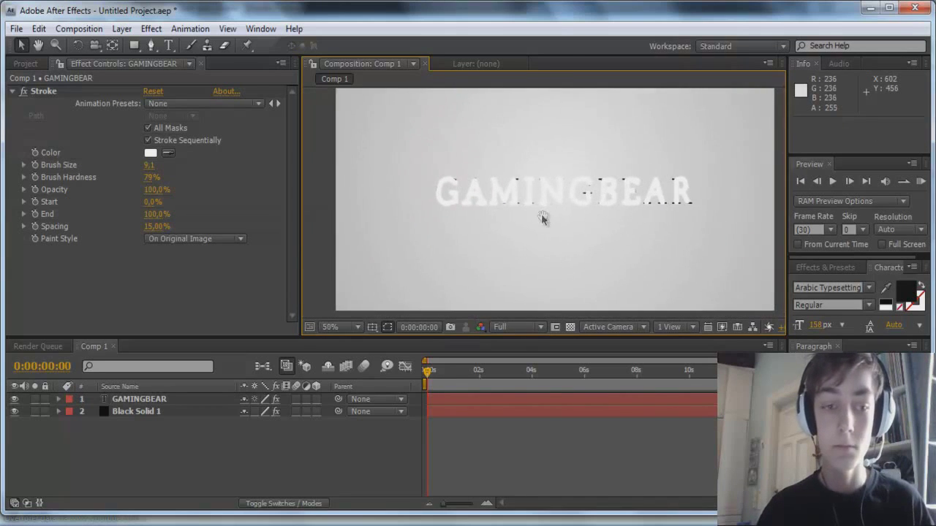
left_click(204, 238)
left_click(207, 275)
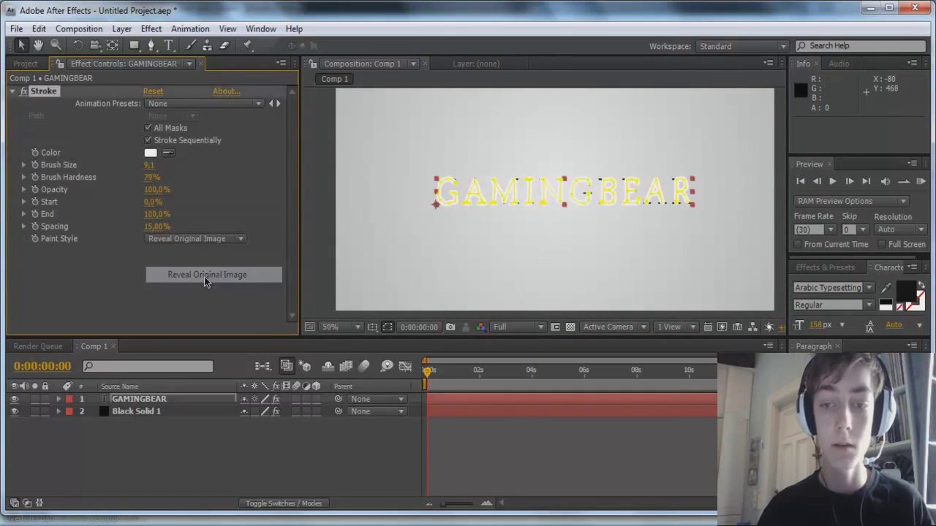
scroll(492, 251, "down", 4)
scroll(417, 253, "up", 6)
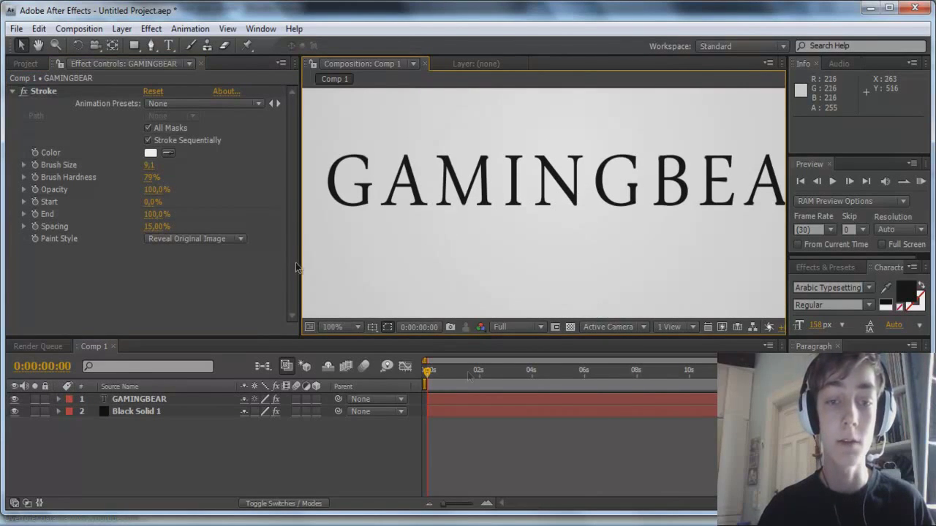
Step: Preview a partial reveal with the Stroke effect's End at 39%, and reduce End to 0%
left_click_drag(429, 372, 395, 366)
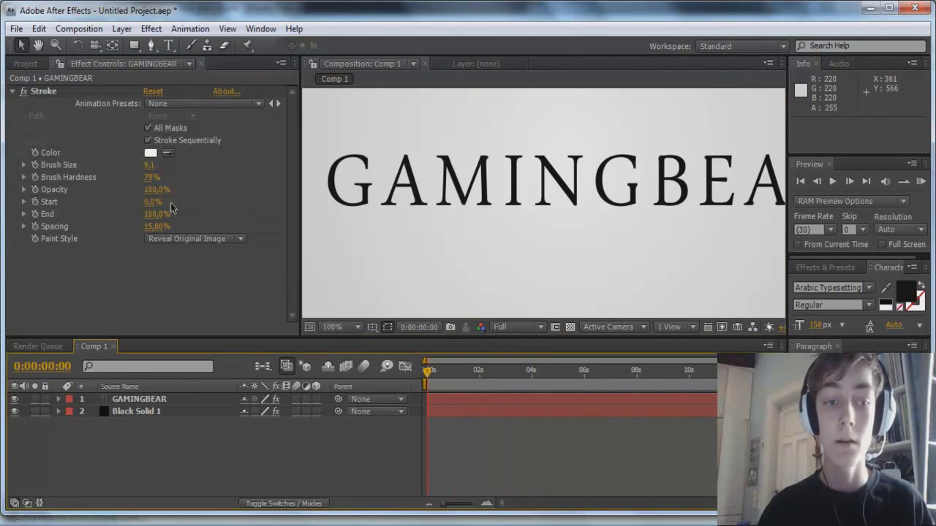
mouse_move(154, 218)
left_mouse_down()
mouse_move(98, 228)
mouse_move(121, 228)
left_mouse_up()
scroll(434, 229, "down", 2)
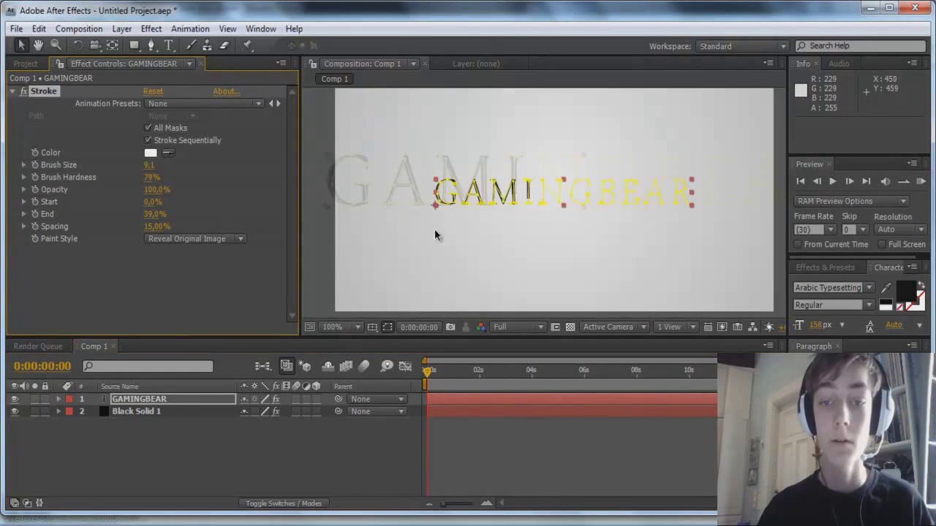
left_click(389, 212)
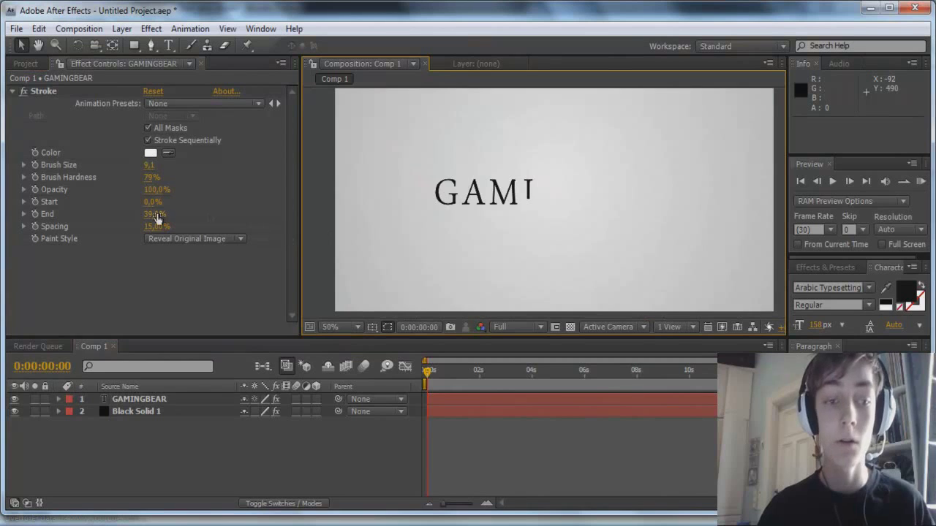
left_click_drag(155, 215, 120, 219)
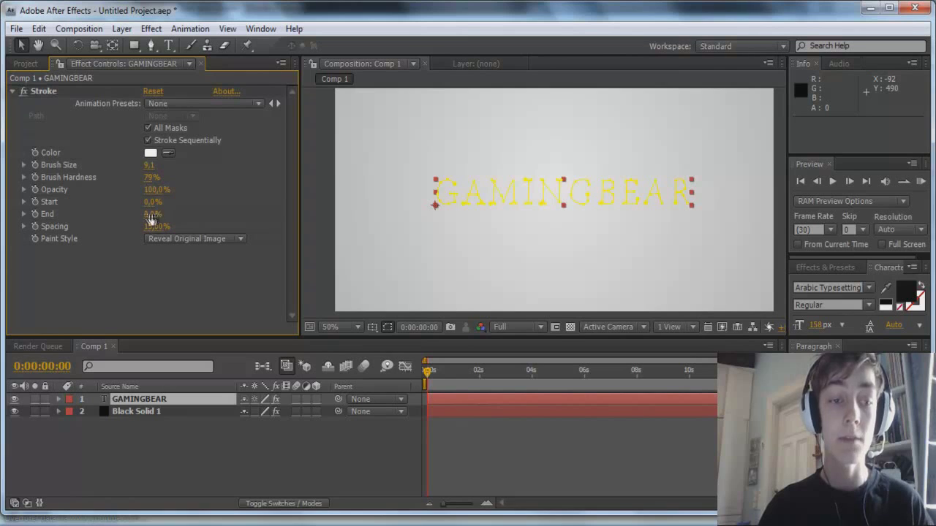
mouse_move(151, 219)
left_mouse_down()
mouse_move(183, 218)
mouse_move(134, 214)
left_mouse_up()
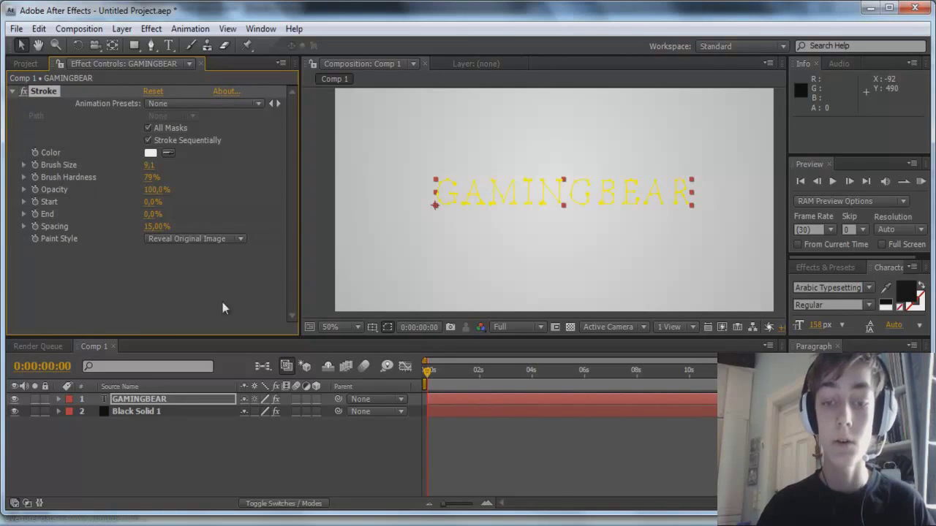
Step: Keyframe the GAMINGBEAR layer's Stroke End at 0% at 0:00:00:00 and show the layer's keyframed properties in the timeline
left_click(436, 400)
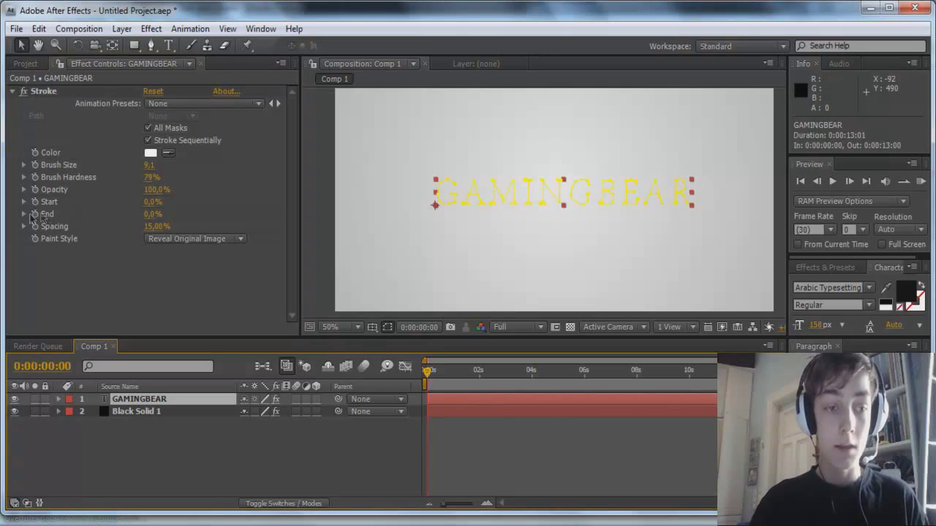
left_click(35, 215)
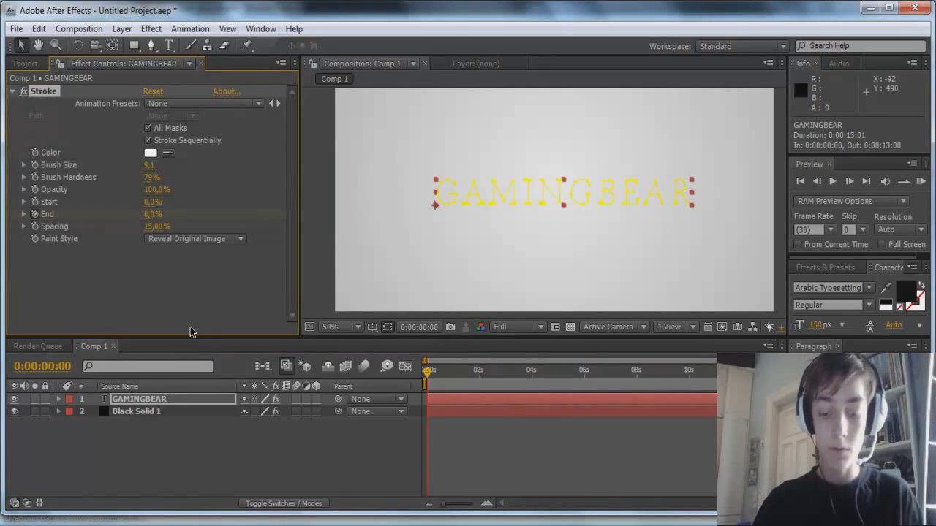
key("u")
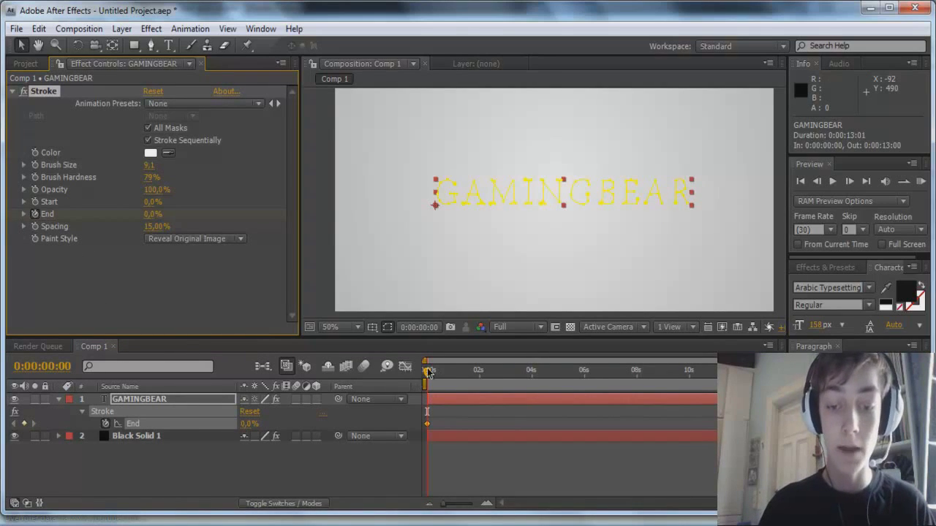
Step: Keyframe the GAMINGBEAR layer's Stroke End at 100% at 0:00:06:03 and RAM preview the handwriting reveal from the start
left_click_drag(431, 373, 587, 372)
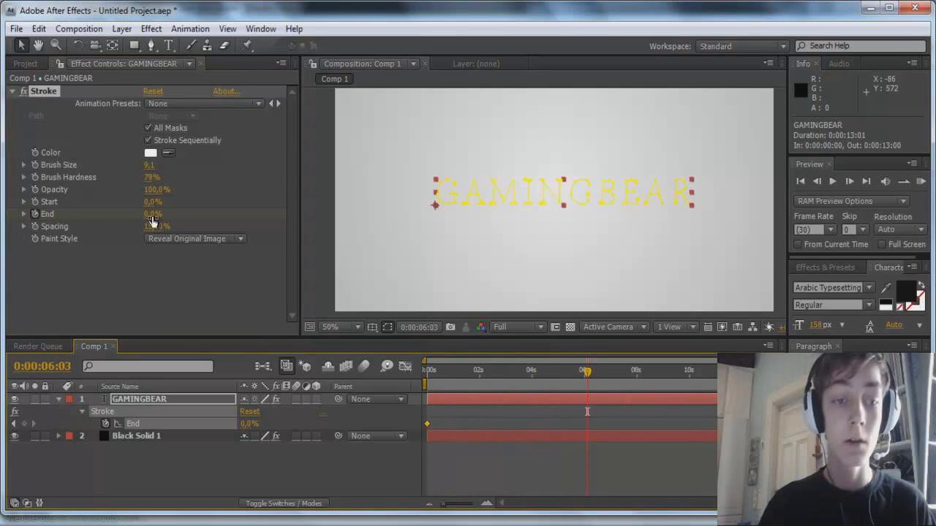
left_click_drag(153, 214, 256, 209)
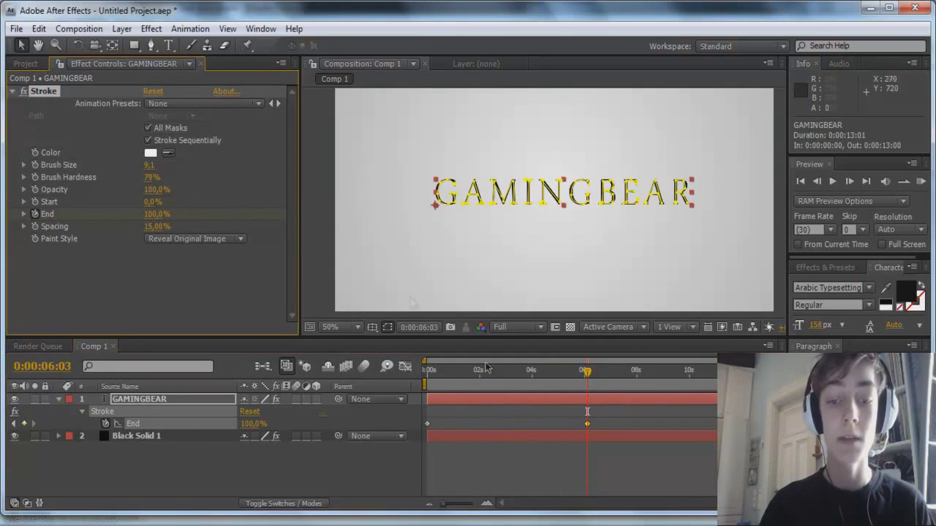
left_click_drag(585, 371, 428, 371)
left_click(921, 180)
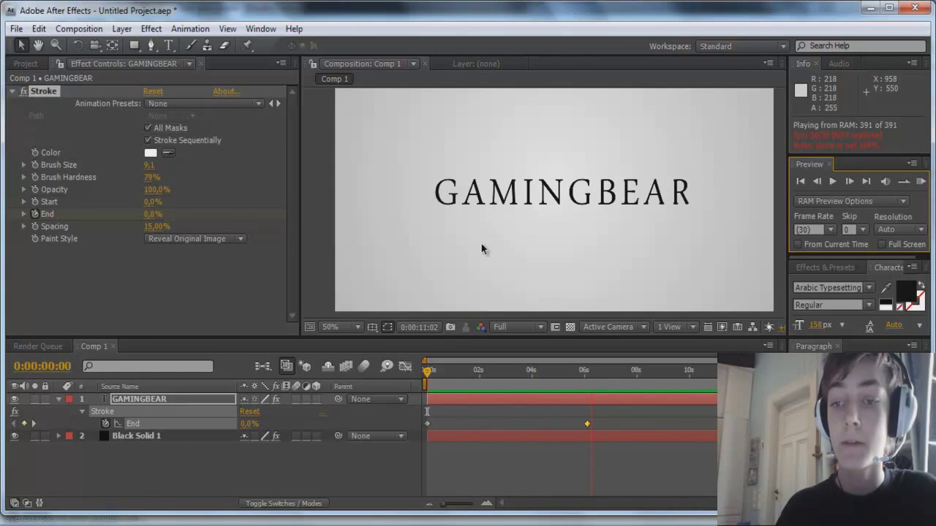
key("space")
Step: Switch to the YouTube page in Firefox and play the "Sdotj Media" intro as a handwriting reference, pausing at 0:11
left_click(231, 525)
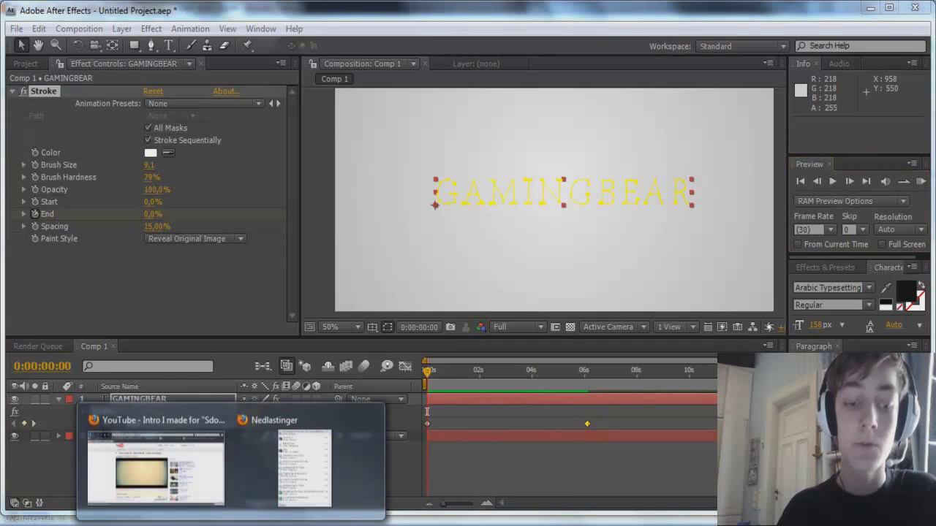
left_click(168, 501)
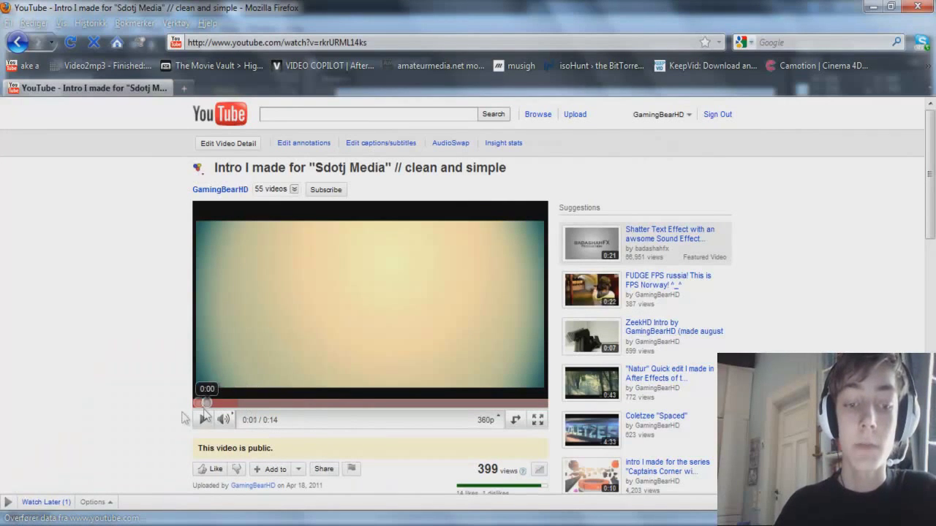
left_click(267, 330)
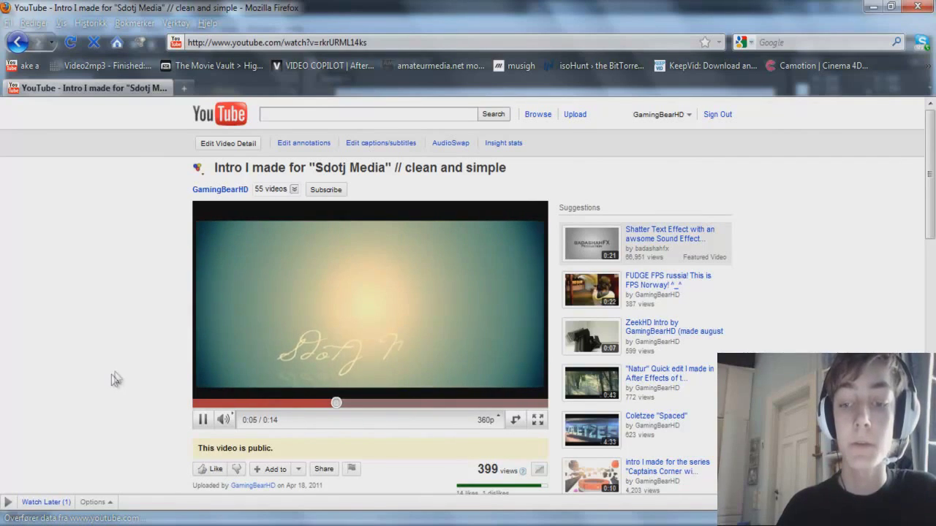
left_click(322, 363)
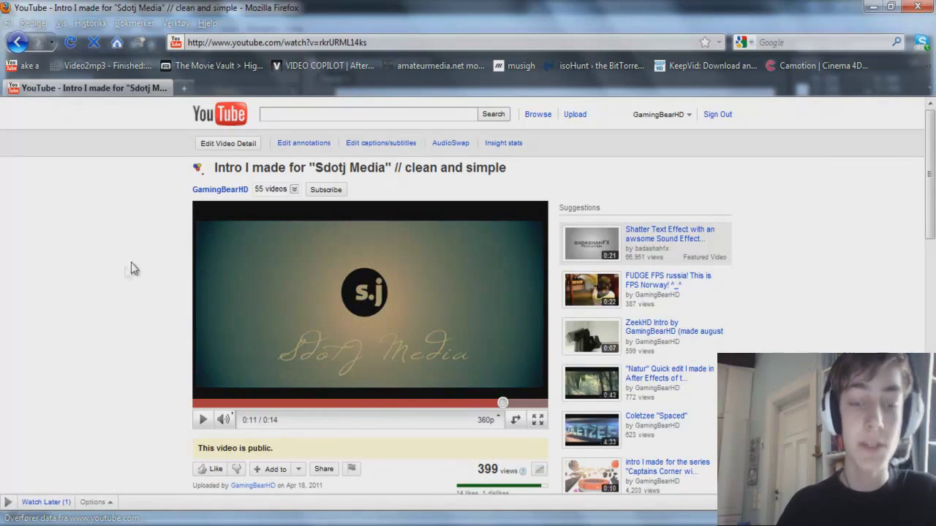
scroll(117, 285, "down", 7)
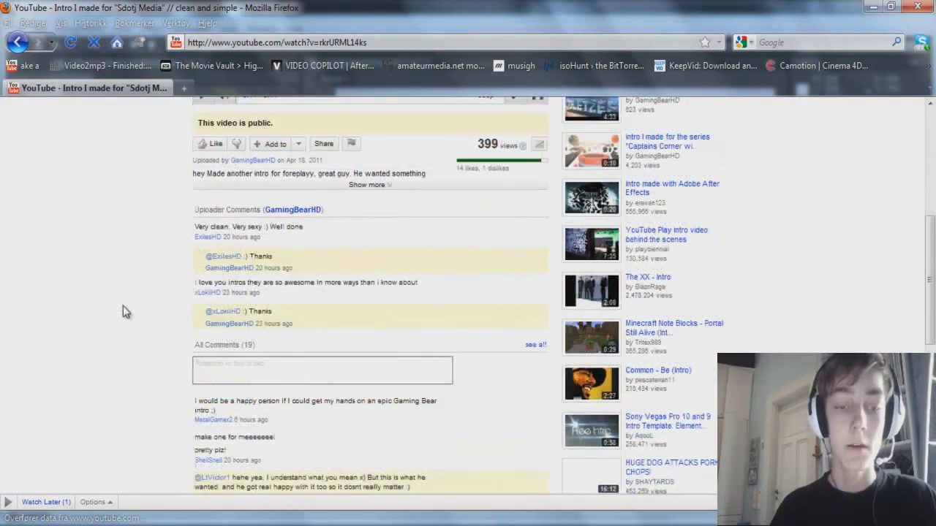
scroll(132, 318, "up", 6)
scroll(126, 325, "up", 2)
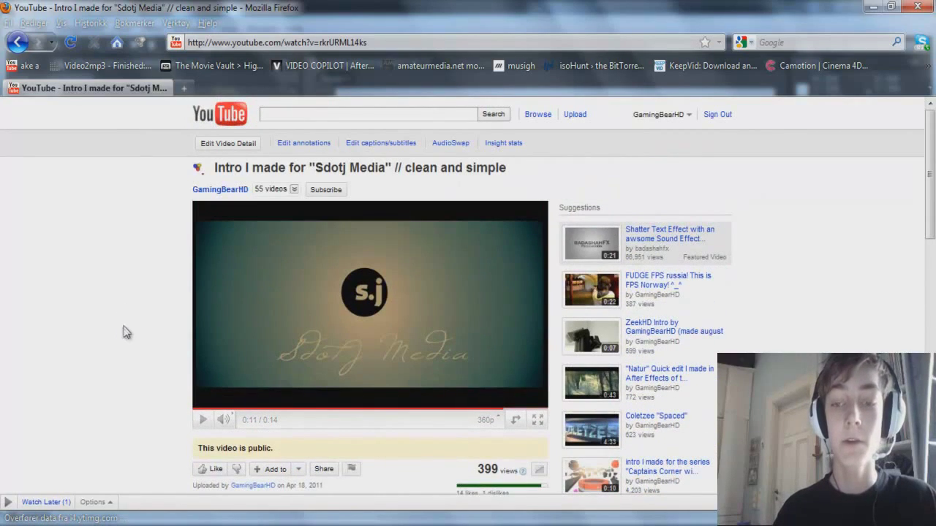